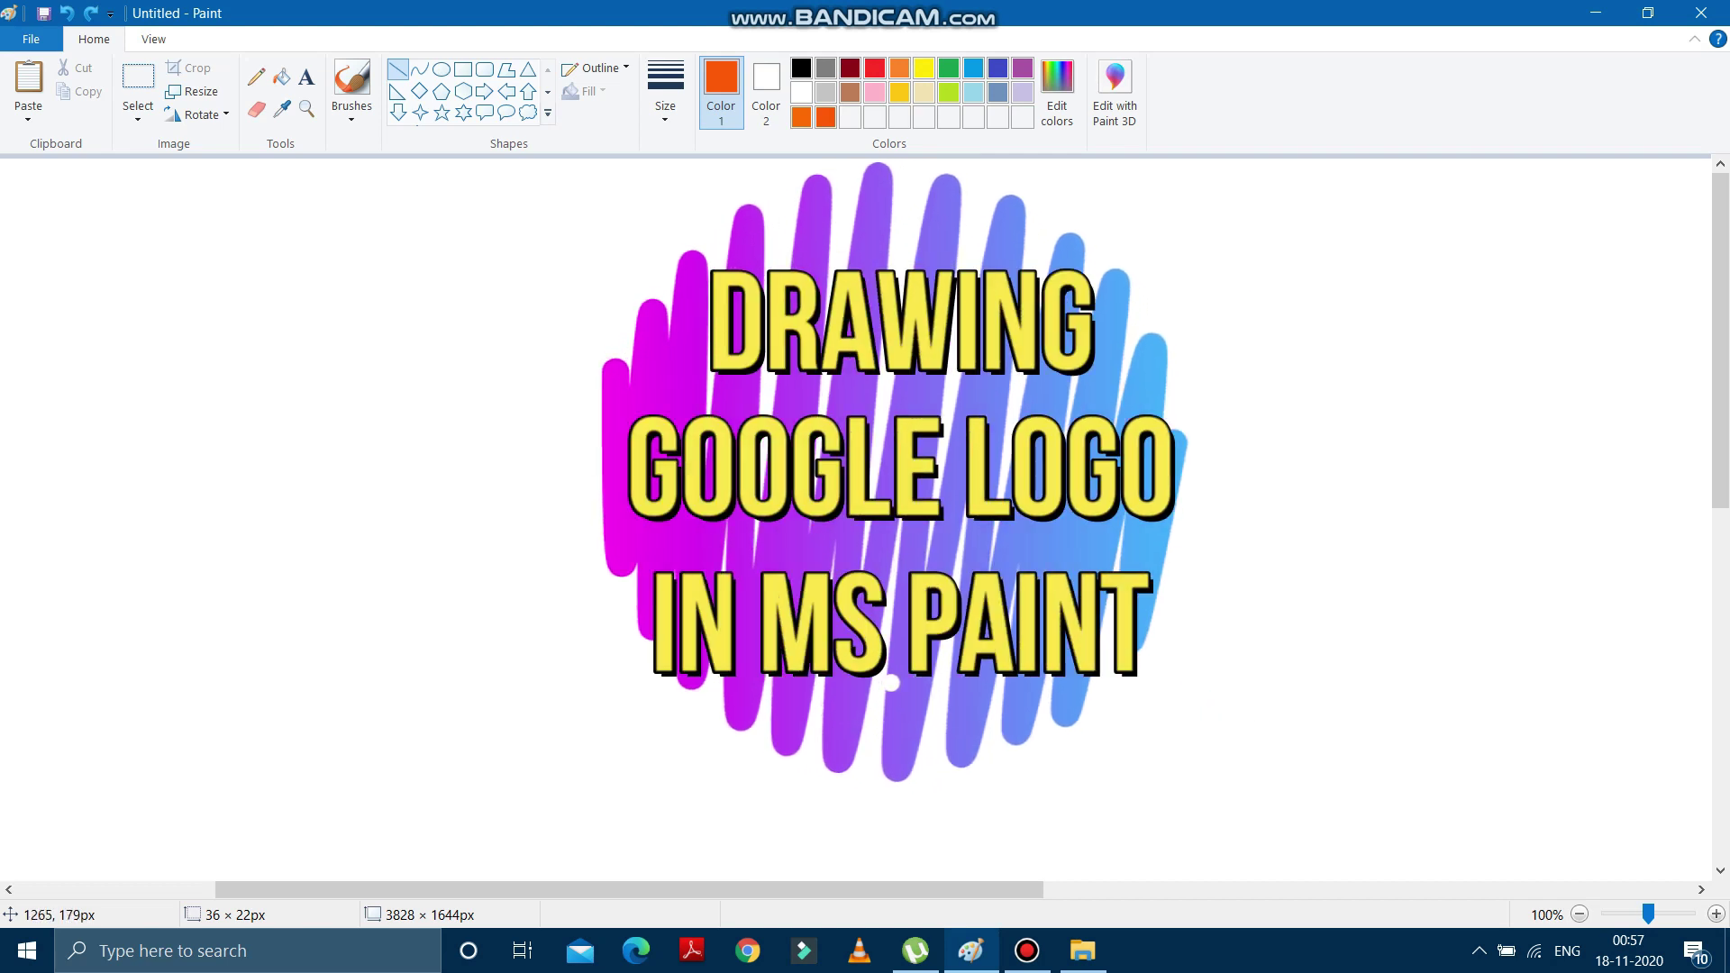
- Draw a large 635 × 635 px black circle near the canvas centre, nudged slightly upward
{"action": "left_click", "coordinate": [445, 71]}
{"action": "left_click_drag", "start_coordinate": [513, 312], "coordinate": [630, 618]}
{"action": "key", "text": "ctrl+z"}
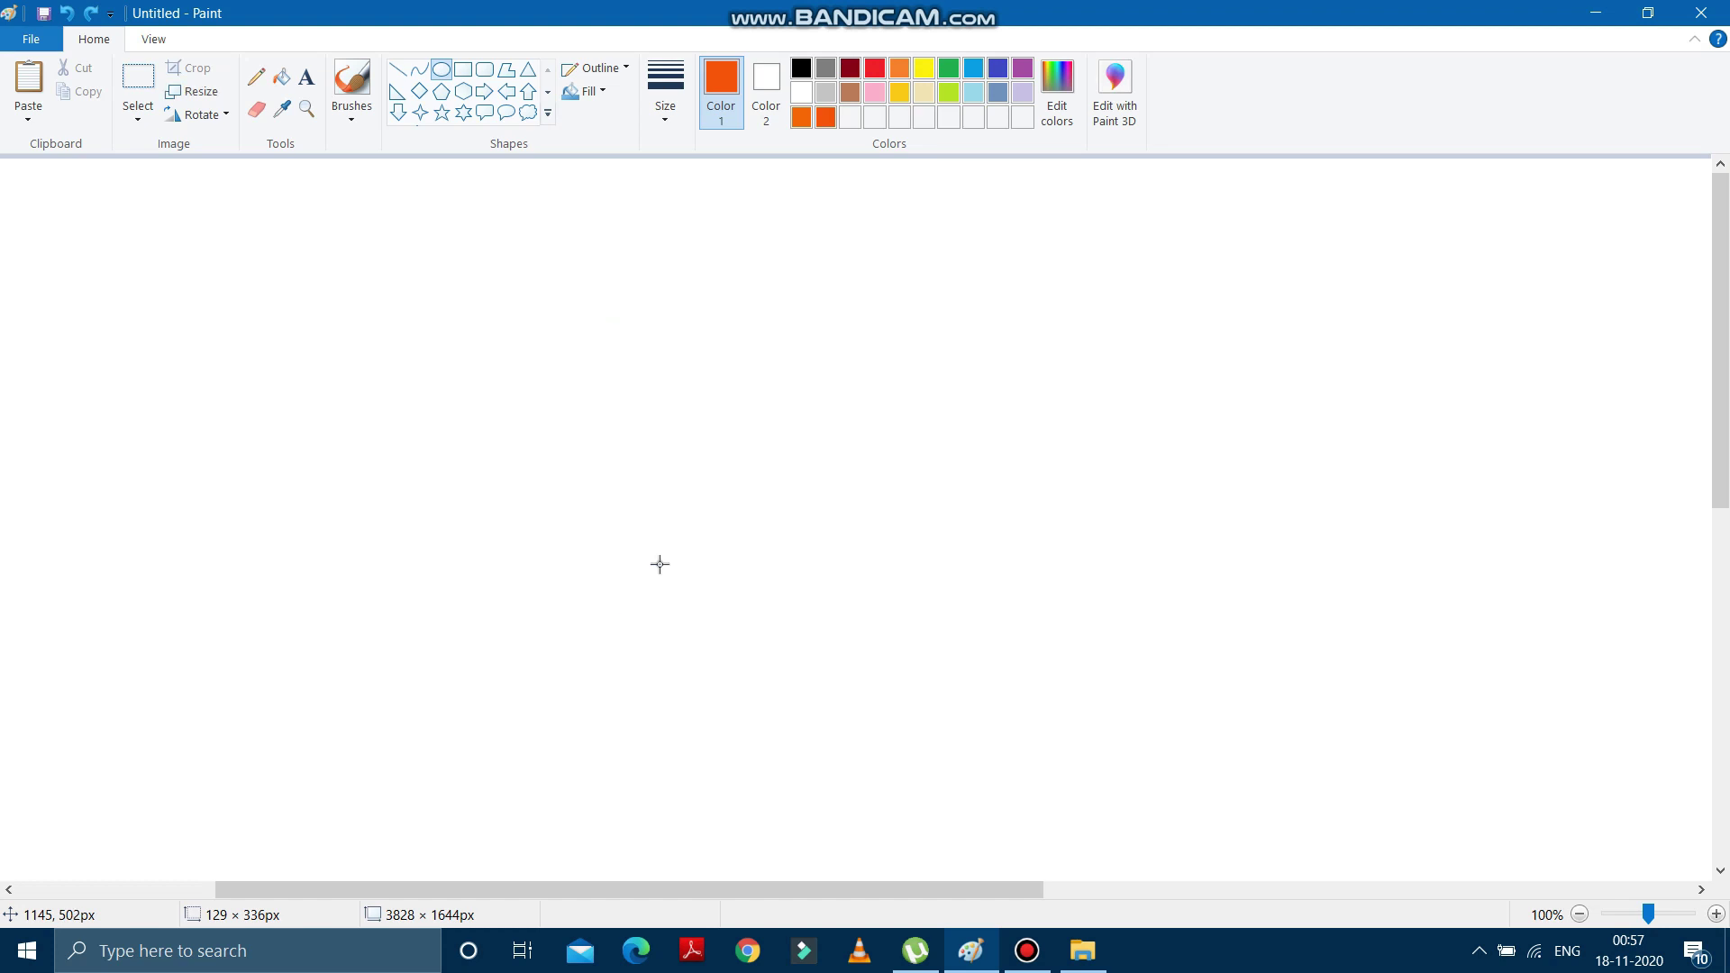
{"action": "left_click", "coordinate": [804, 72]}
{"action": "left_click_drag", "start_coordinate": [521, 271], "coordinate": [1093, 969]}
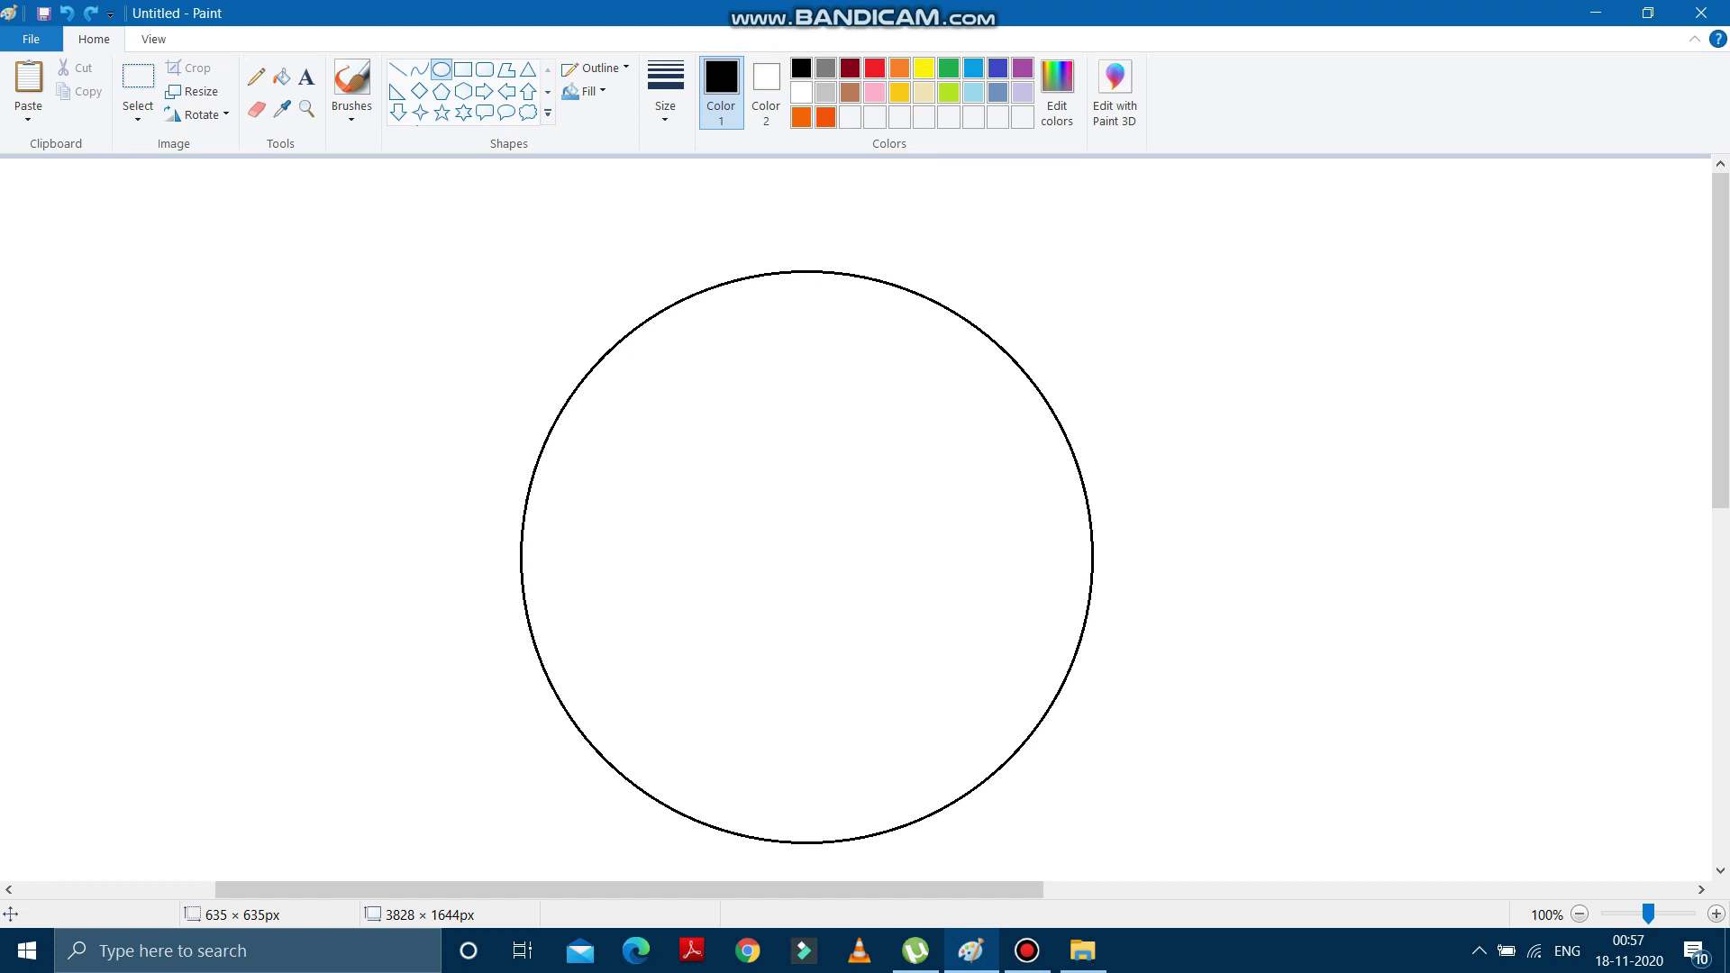
{"action": "left_click_drag", "start_coordinate": [850, 640], "coordinate": [848, 584]}
- Add a 375 × 375 px black circle centred inside the large circle to form a ring
{"action": "left_click", "coordinate": [1231, 602]}
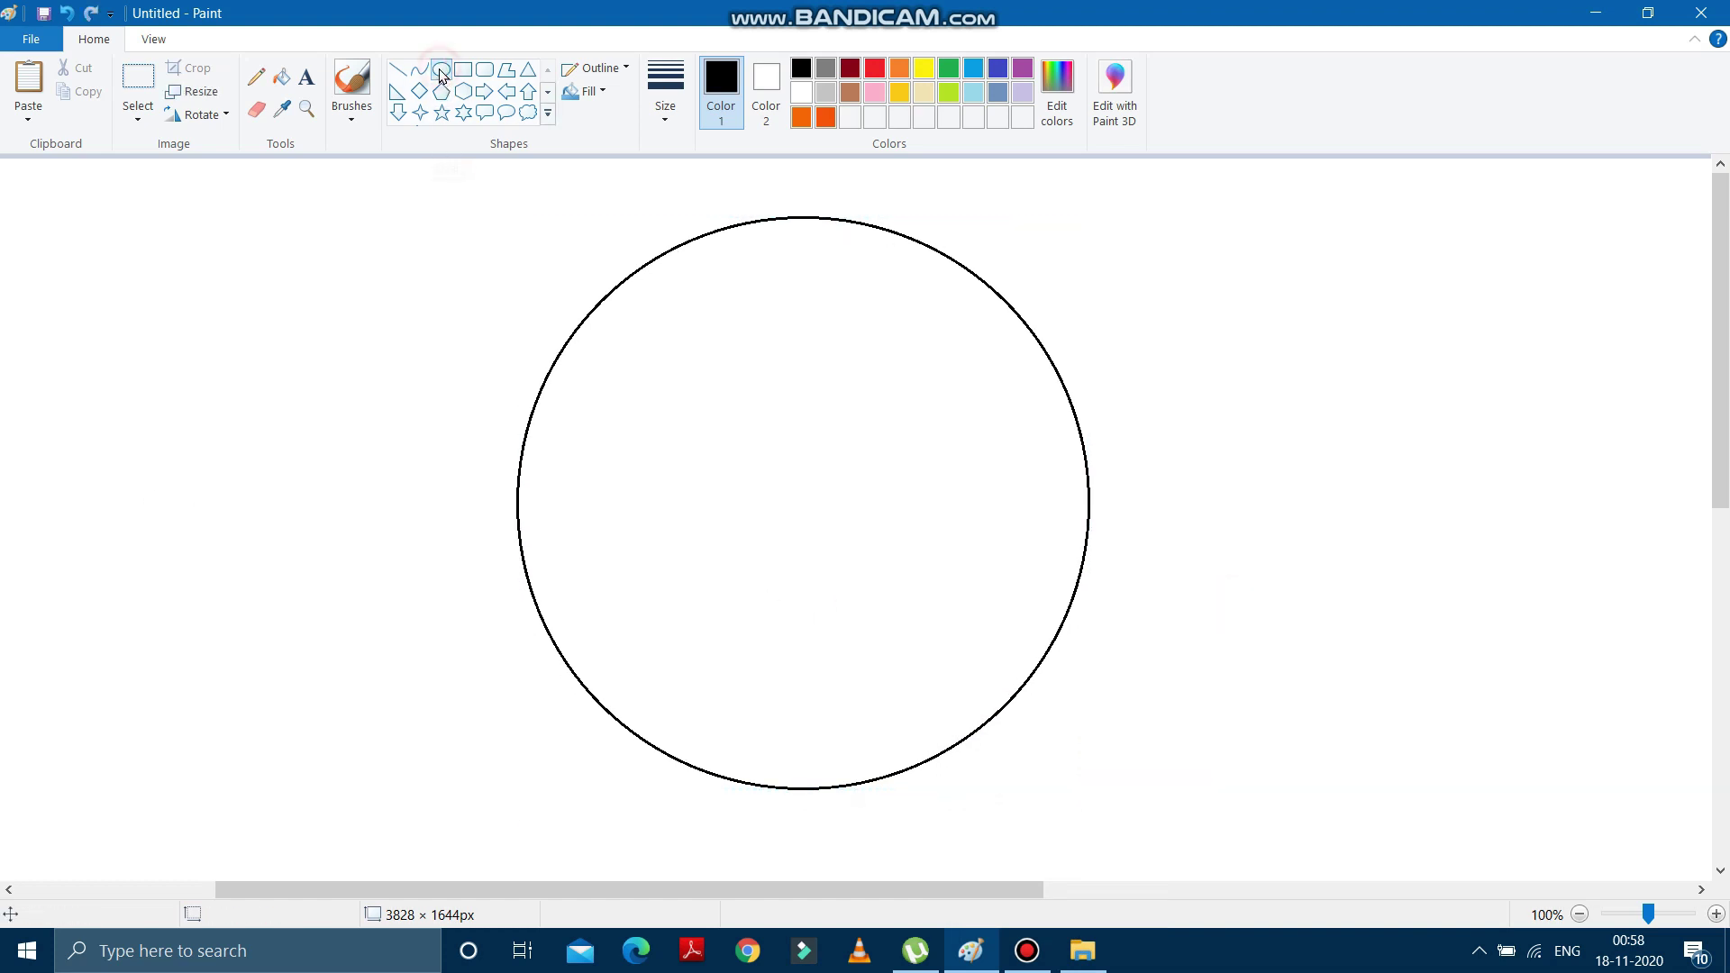
{"action": "mouse_move", "coordinate": [672, 360]}
{"action": "left_mouse_down"}
{"action": "mouse_move", "coordinate": [711, 456]}
{"action": "mouse_move", "coordinate": [1013, 910]}
{"action": "mouse_move", "coordinate": [996, 872]}
{"action": "mouse_move", "coordinate": [1007, 895]}
{"action": "left_mouse_up"}
{"action": "left_click_drag", "start_coordinate": [837, 595], "coordinate": [805, 573]}
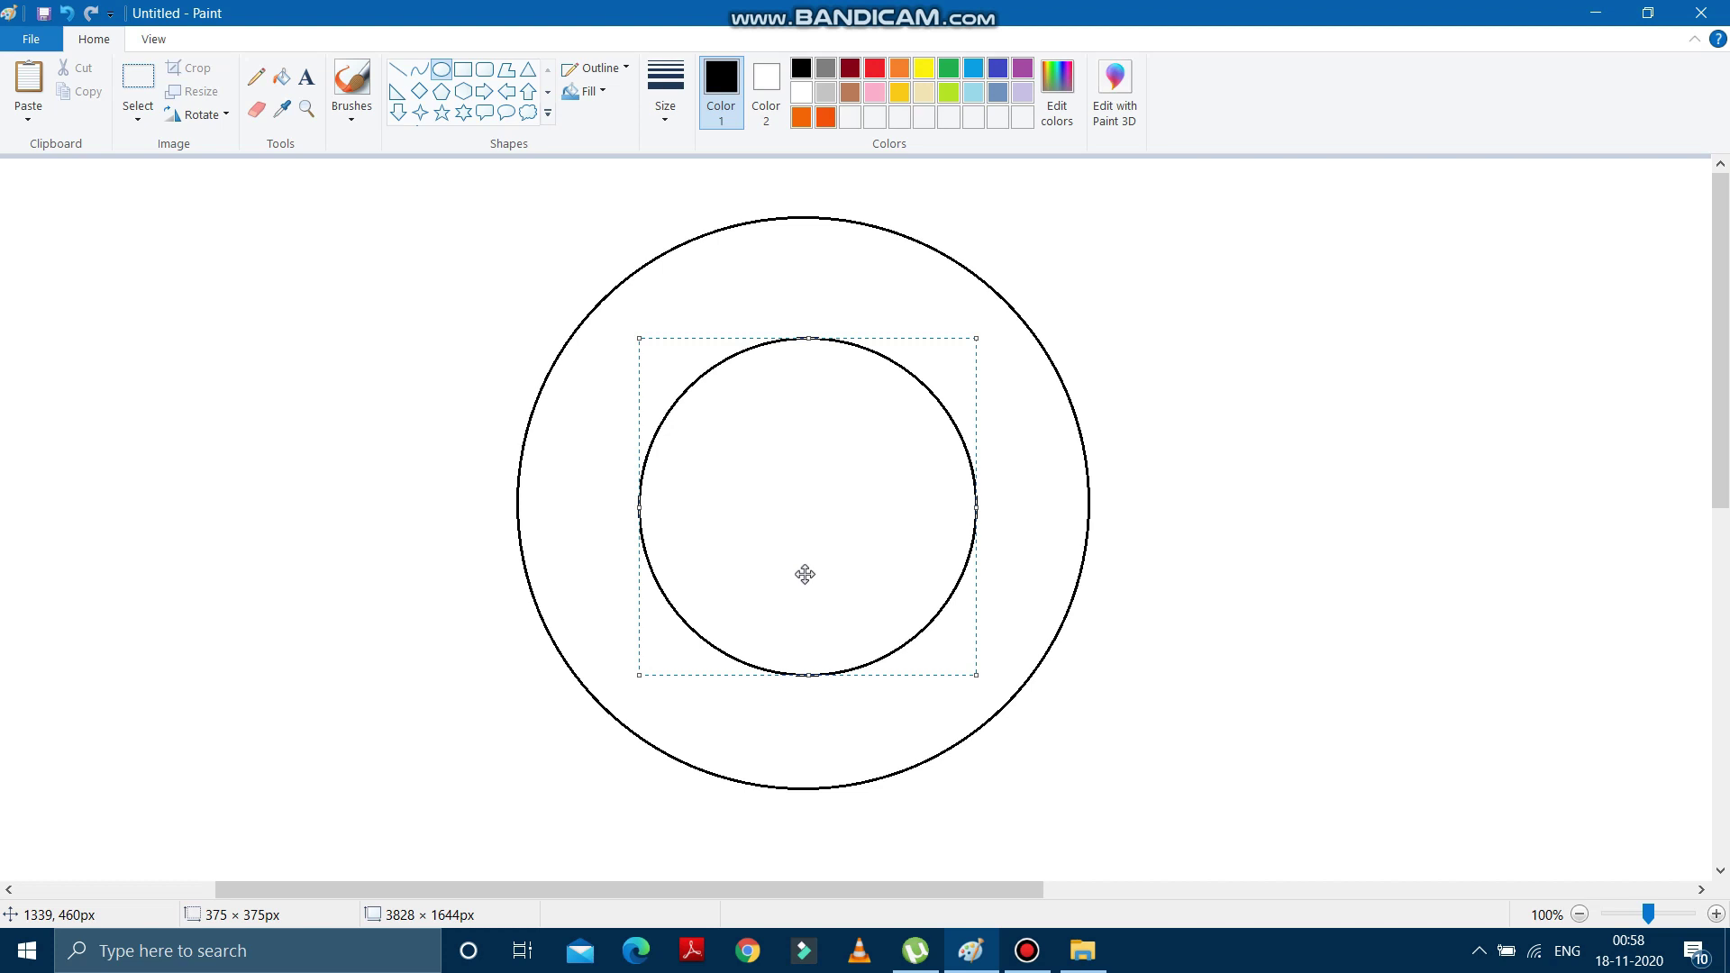
{"action": "left_click_drag", "start_coordinate": [805, 574], "coordinate": [804, 576]}
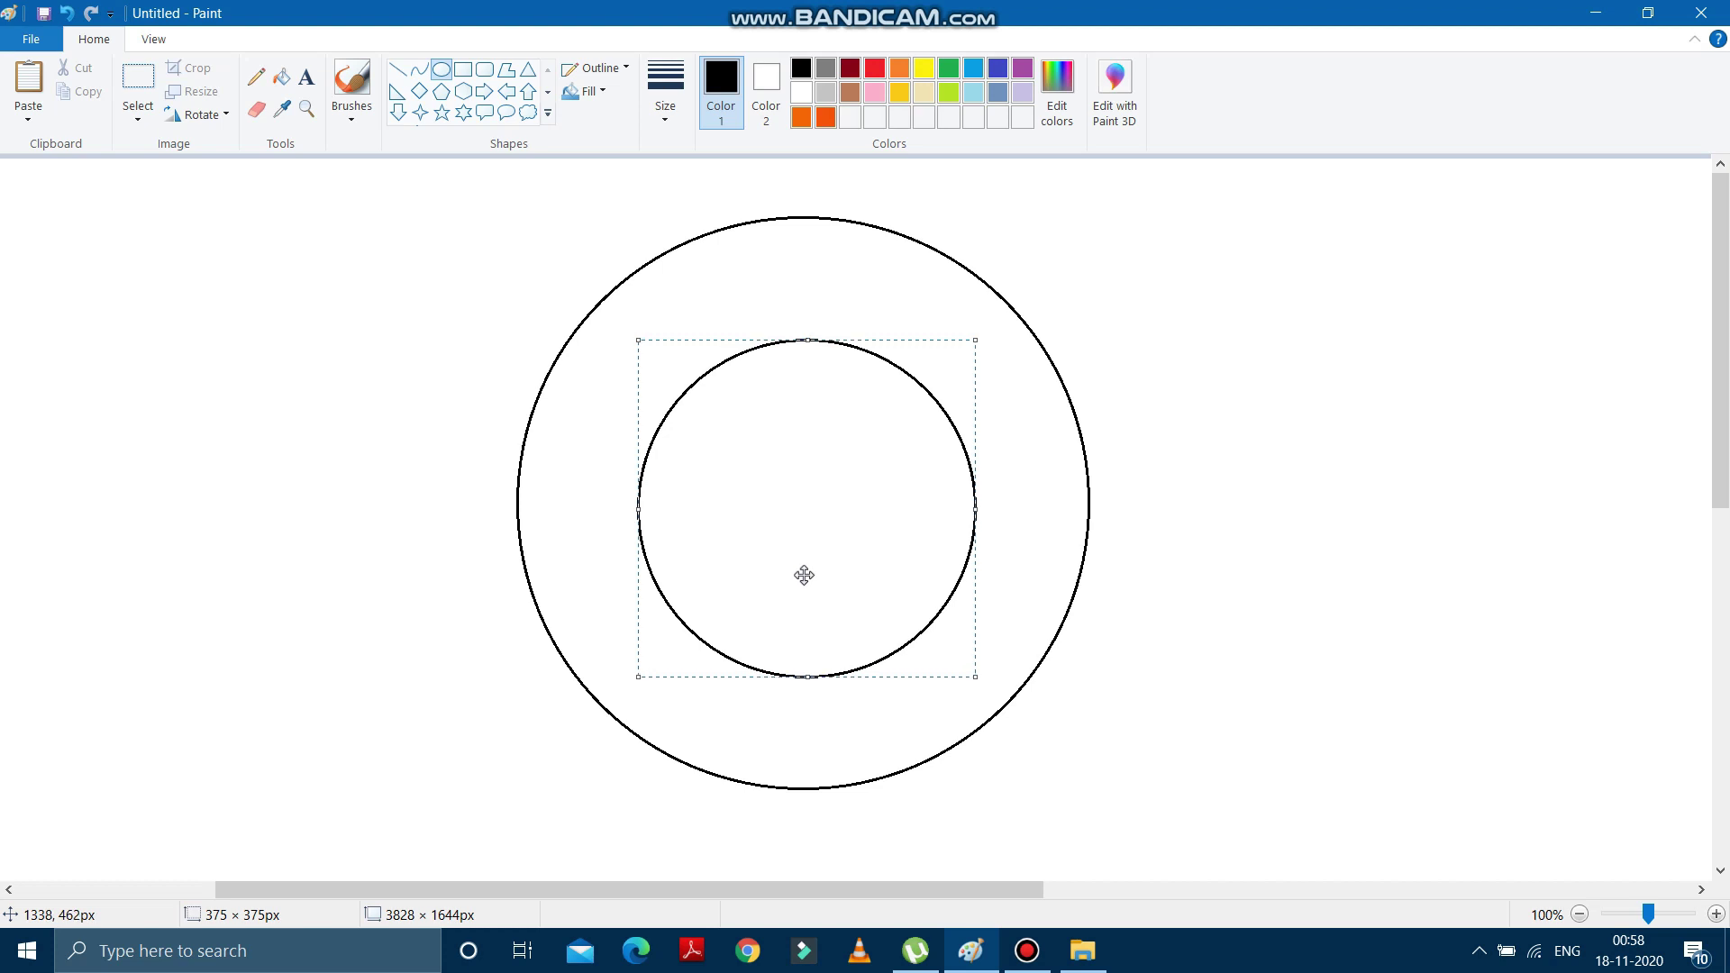
{"action": "left_click", "coordinate": [1190, 593]}
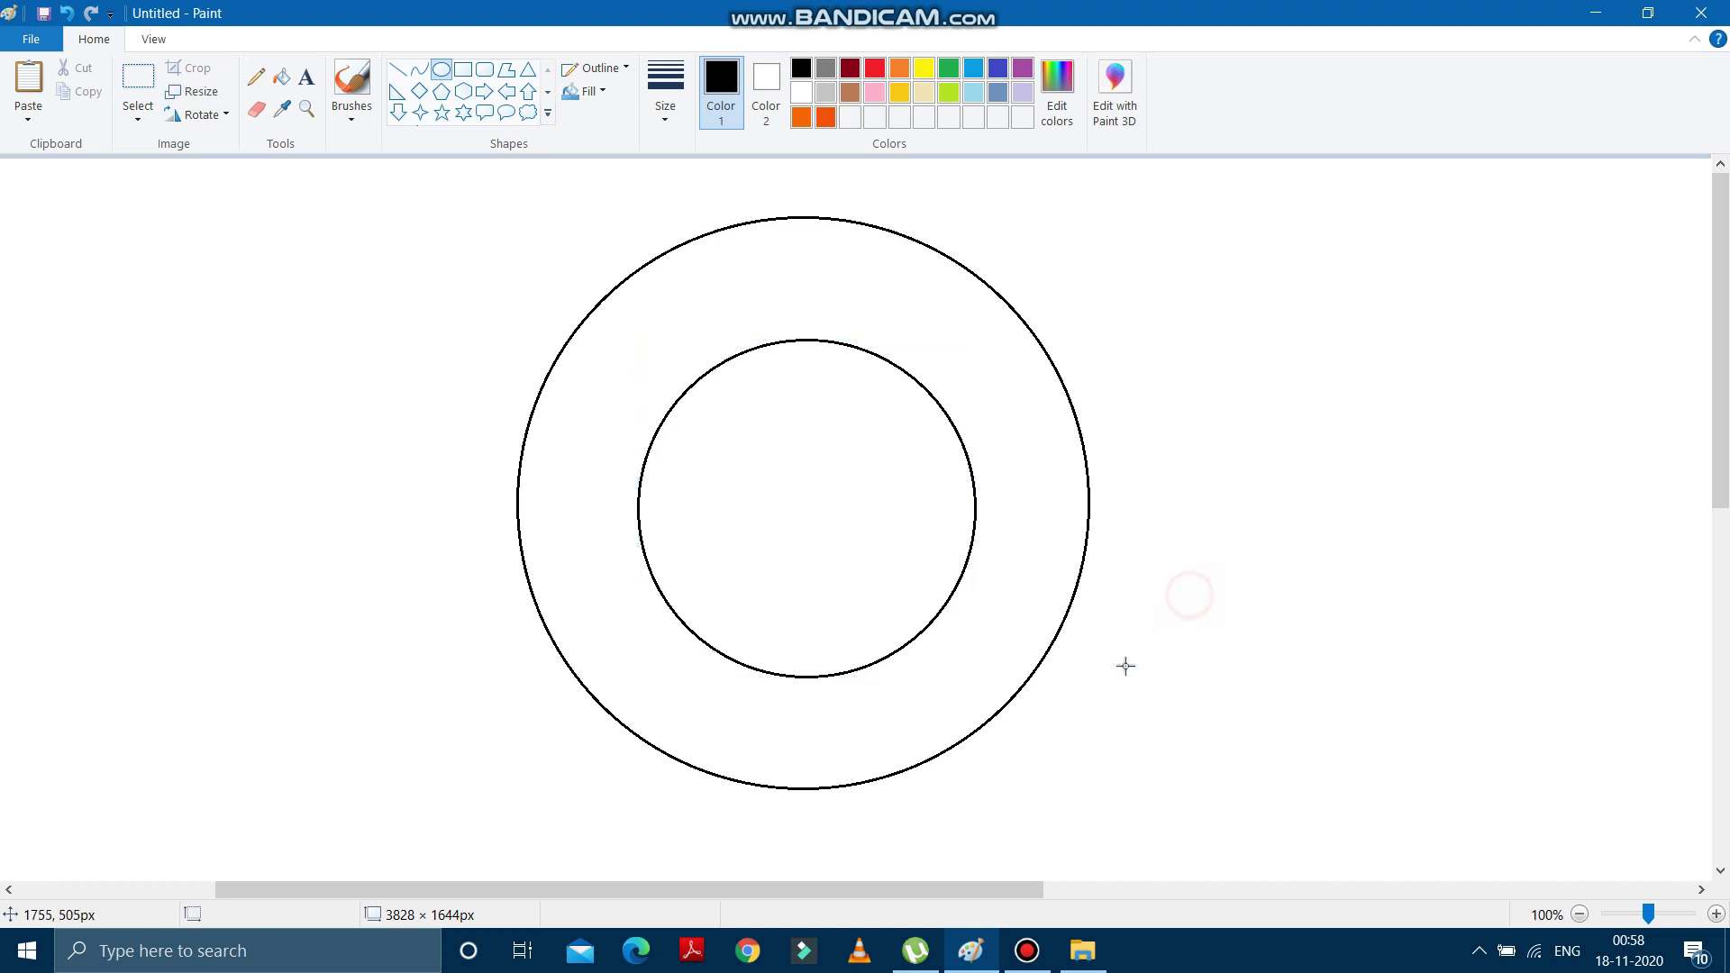
- Draw two orange lines joining the inner and outer circles at upper right and upper left
{"action": "left_click", "coordinate": [827, 119]}
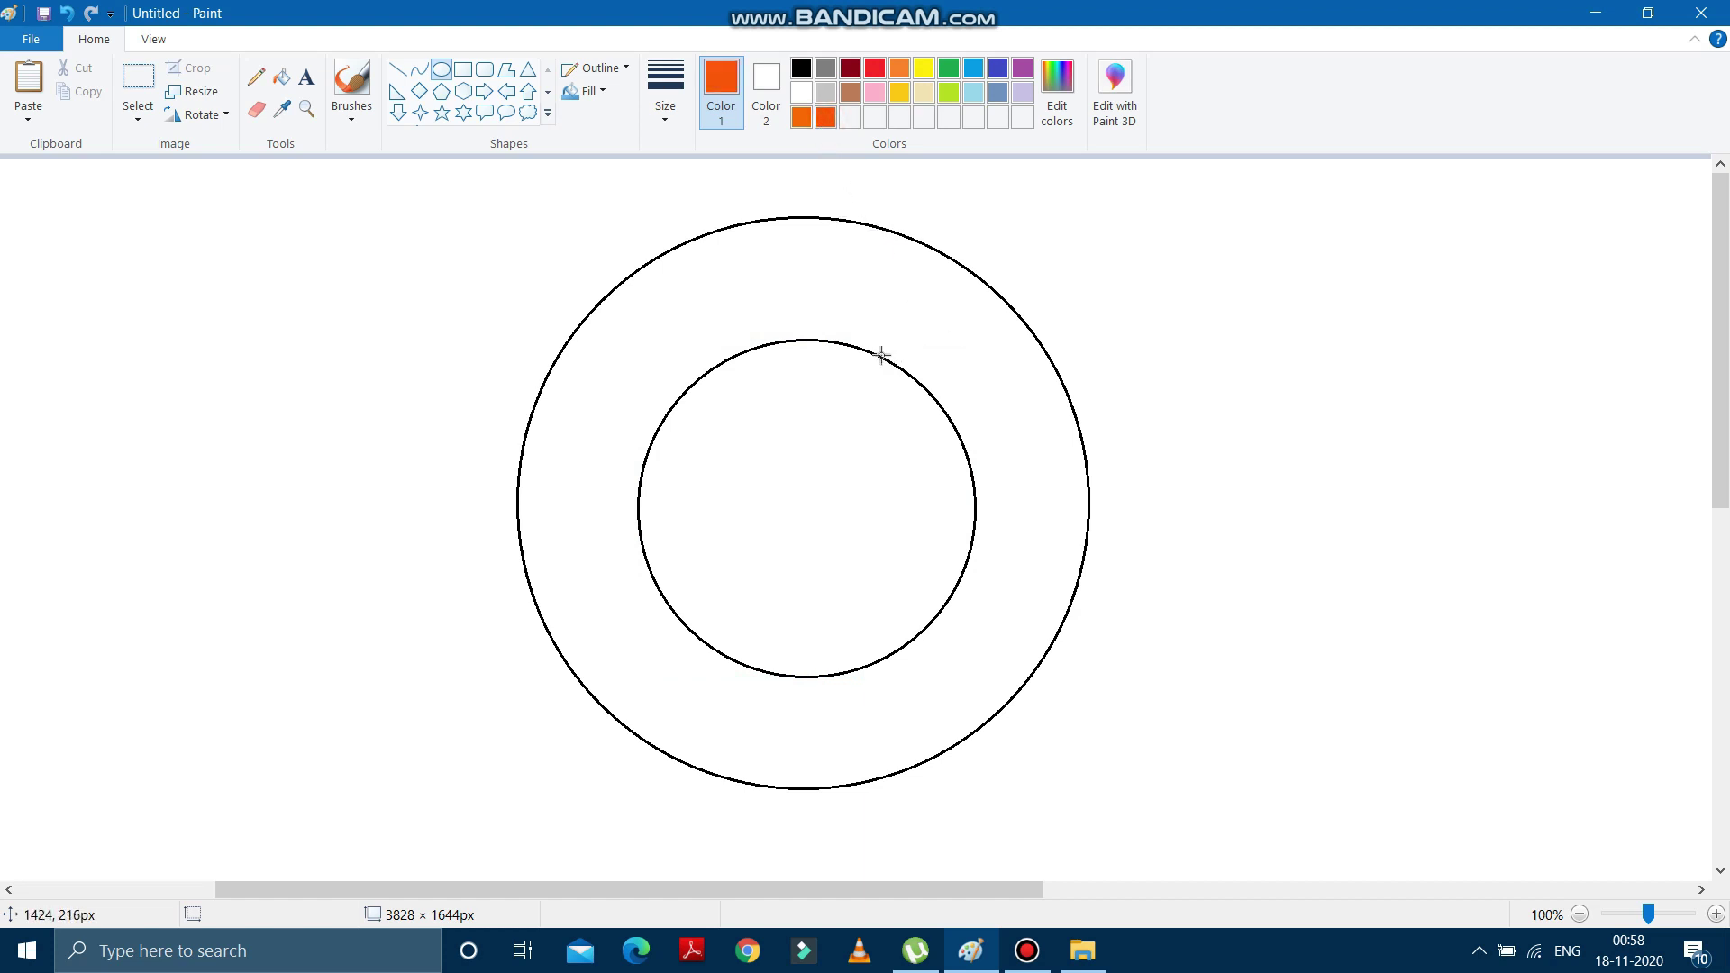
{"action": "left_click_drag", "start_coordinate": [887, 363], "coordinate": [930, 344]}
{"action": "key", "text": "ctrl+z"}
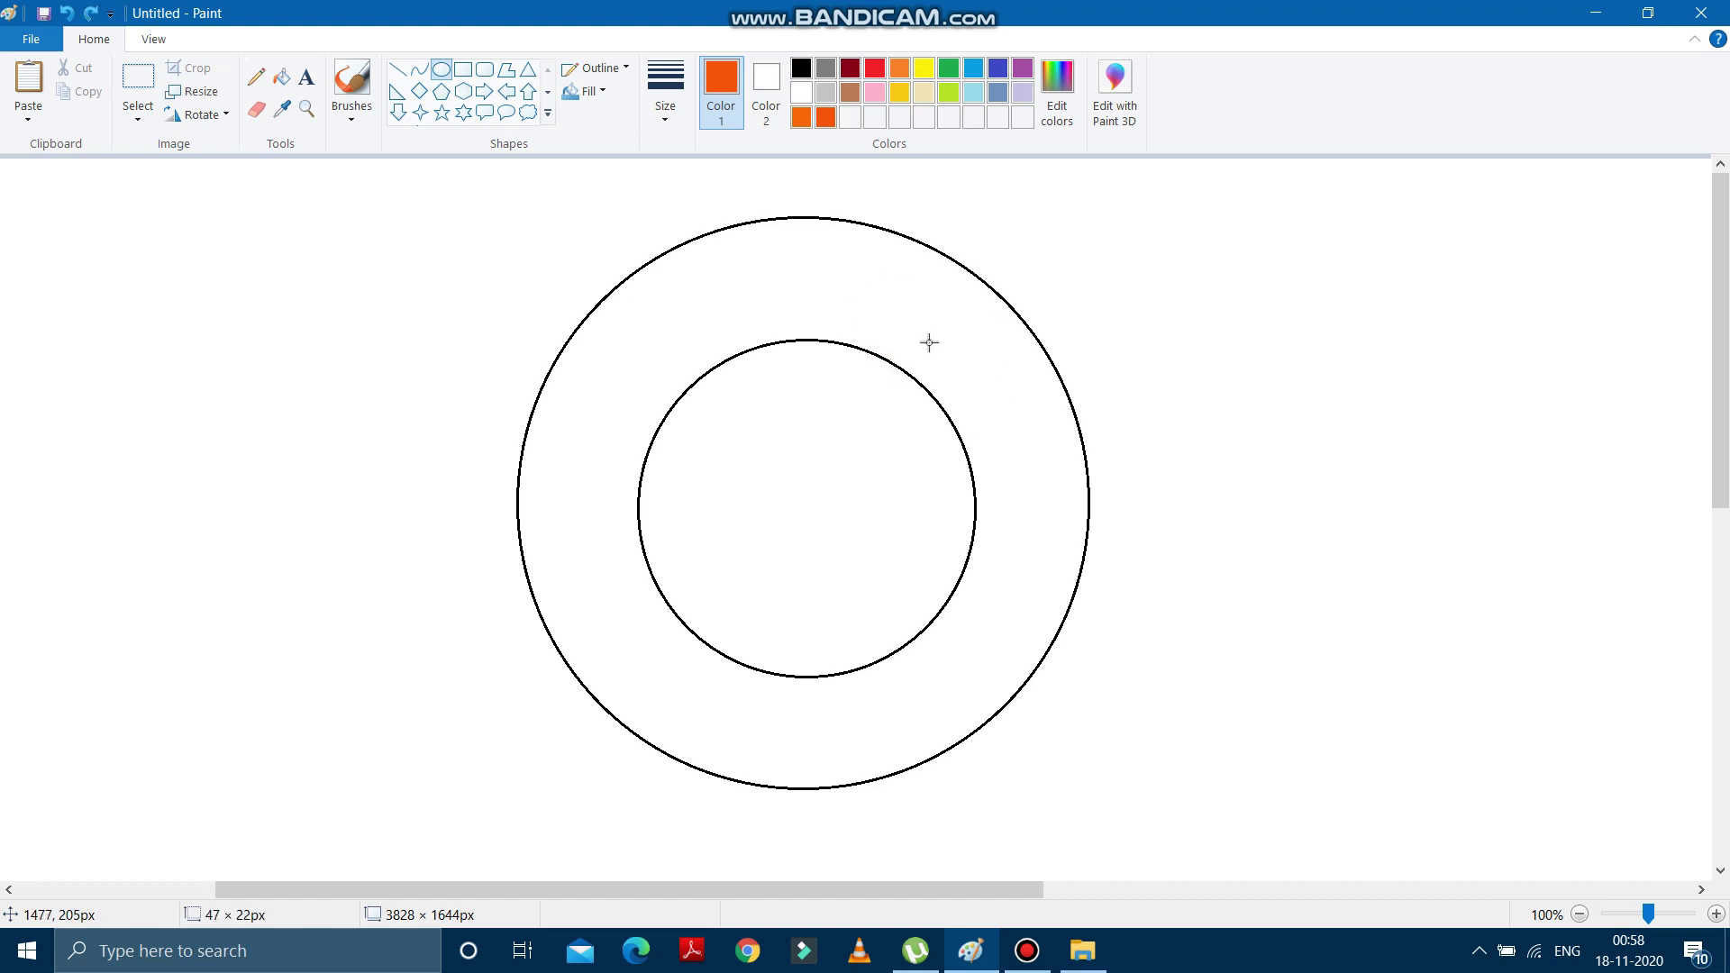
{"action": "left_click", "coordinate": [398, 69]}
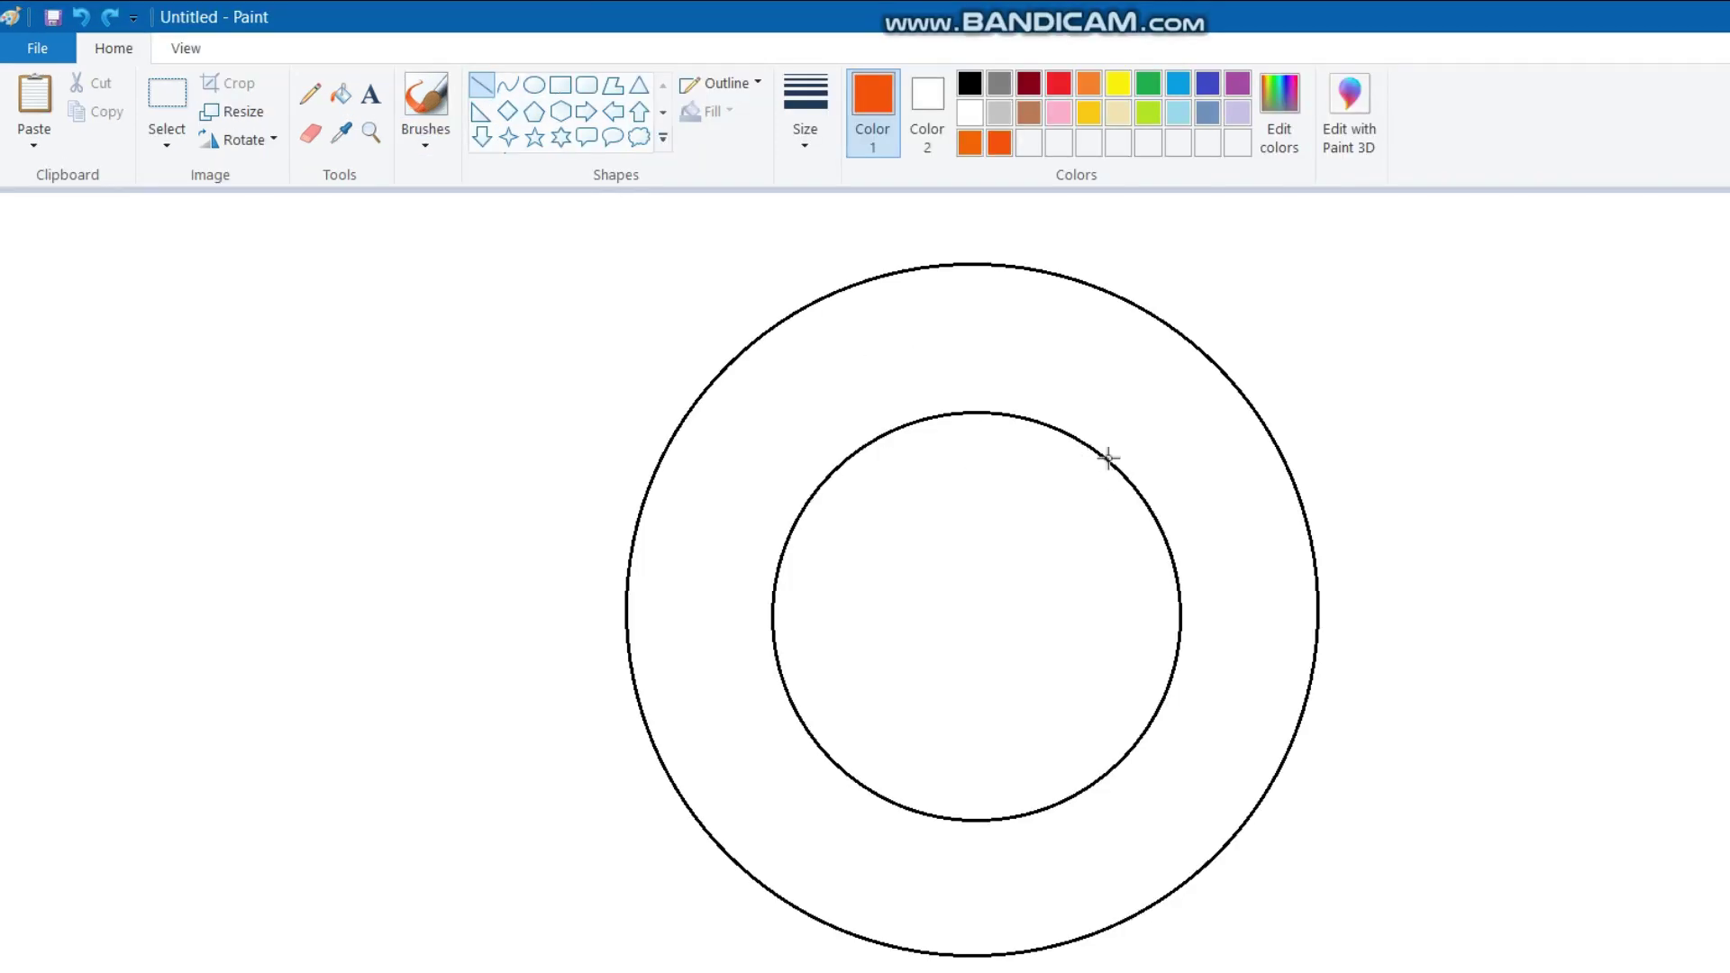
{"action": "mouse_move", "coordinate": [1102, 453]}
{"action": "left_mouse_down"}
{"action": "mouse_move", "coordinate": [1209, 402]}
{"action": "mouse_move", "coordinate": [1202, 354]}
{"action": "left_mouse_up"}
{"action": "left_click_drag", "start_coordinate": [794, 520], "coordinate": [704, 393]}
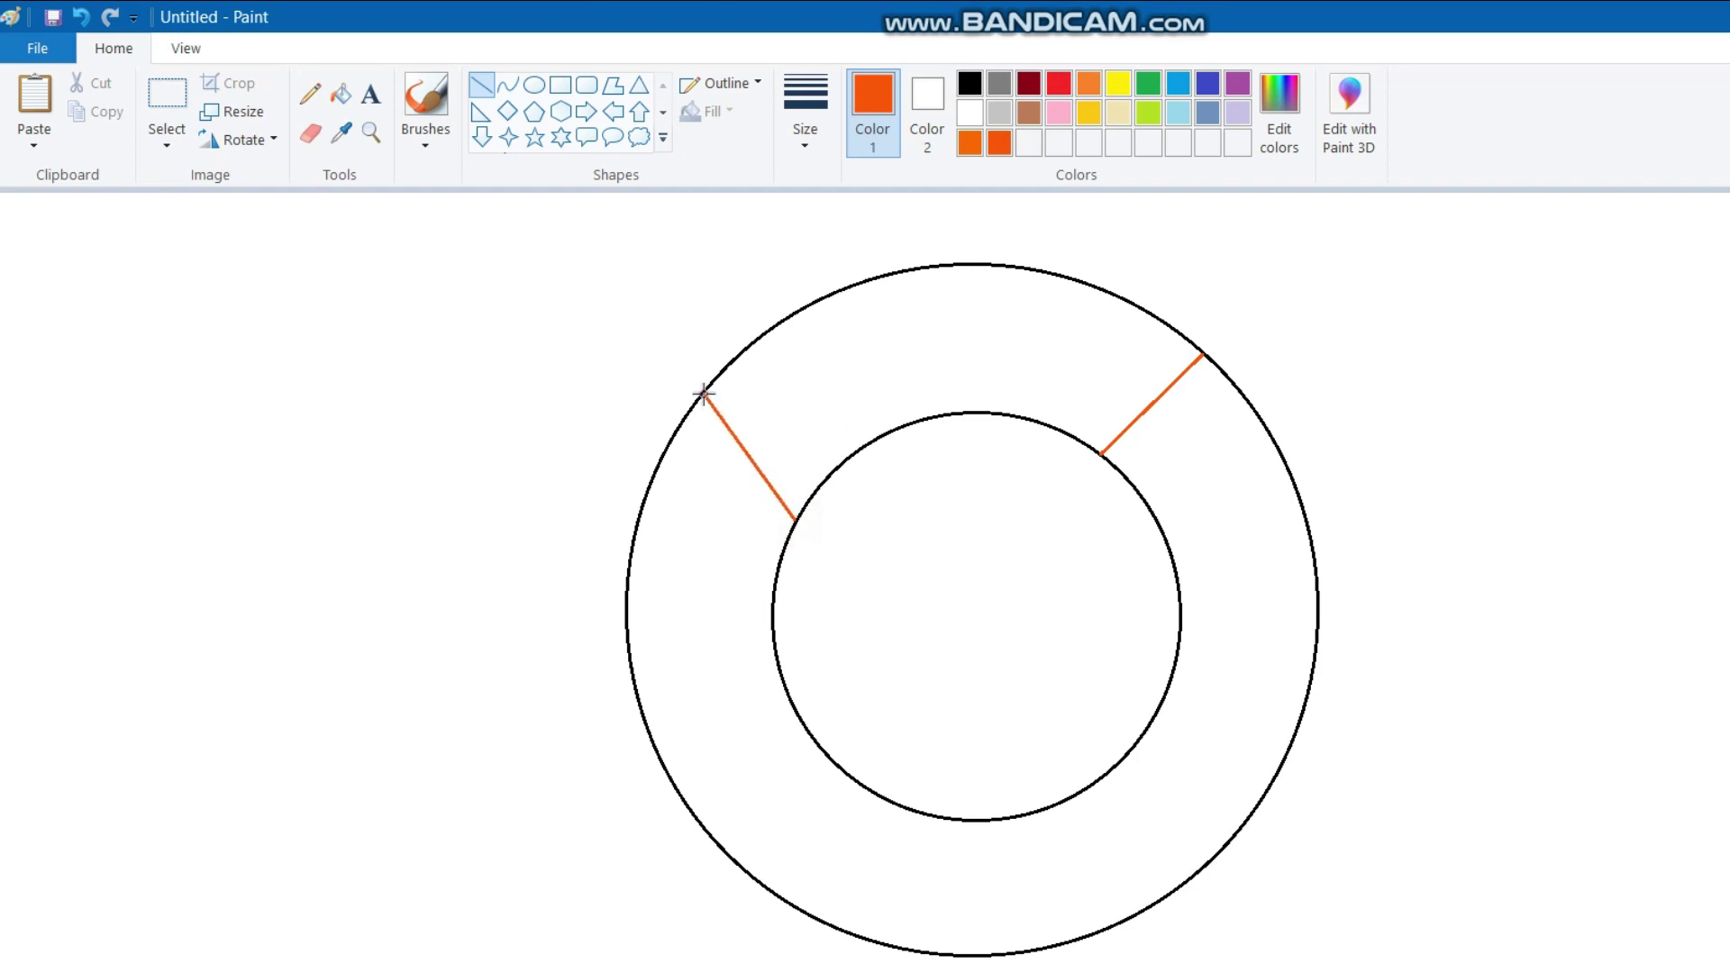
{"action": "left_click", "coordinate": [700, 388]}
{"action": "left_click", "coordinate": [1118, 84]}
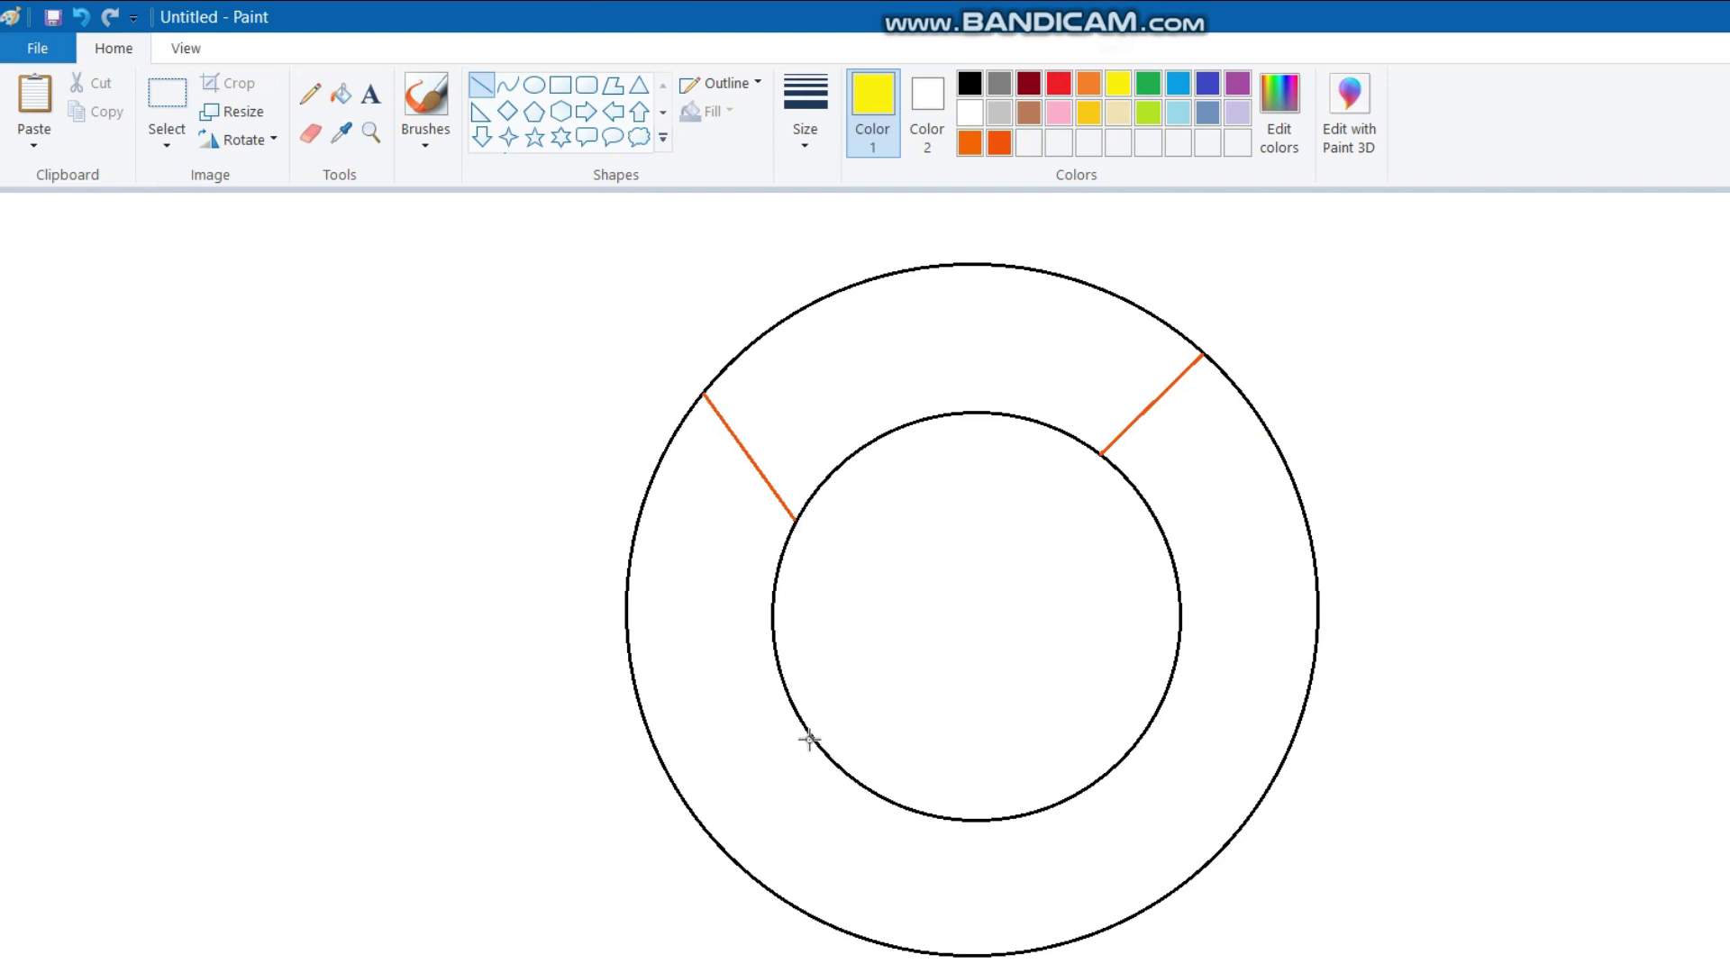
- Draw a yellow spoke at lower left and a green spoke at lower right between the circles
{"action": "mouse_move", "coordinate": [812, 739]}
{"action": "left_mouse_down"}
{"action": "mouse_move", "coordinate": [733, 811]}
{"action": "mouse_move", "coordinate": [727, 845]}
{"action": "left_mouse_up"}
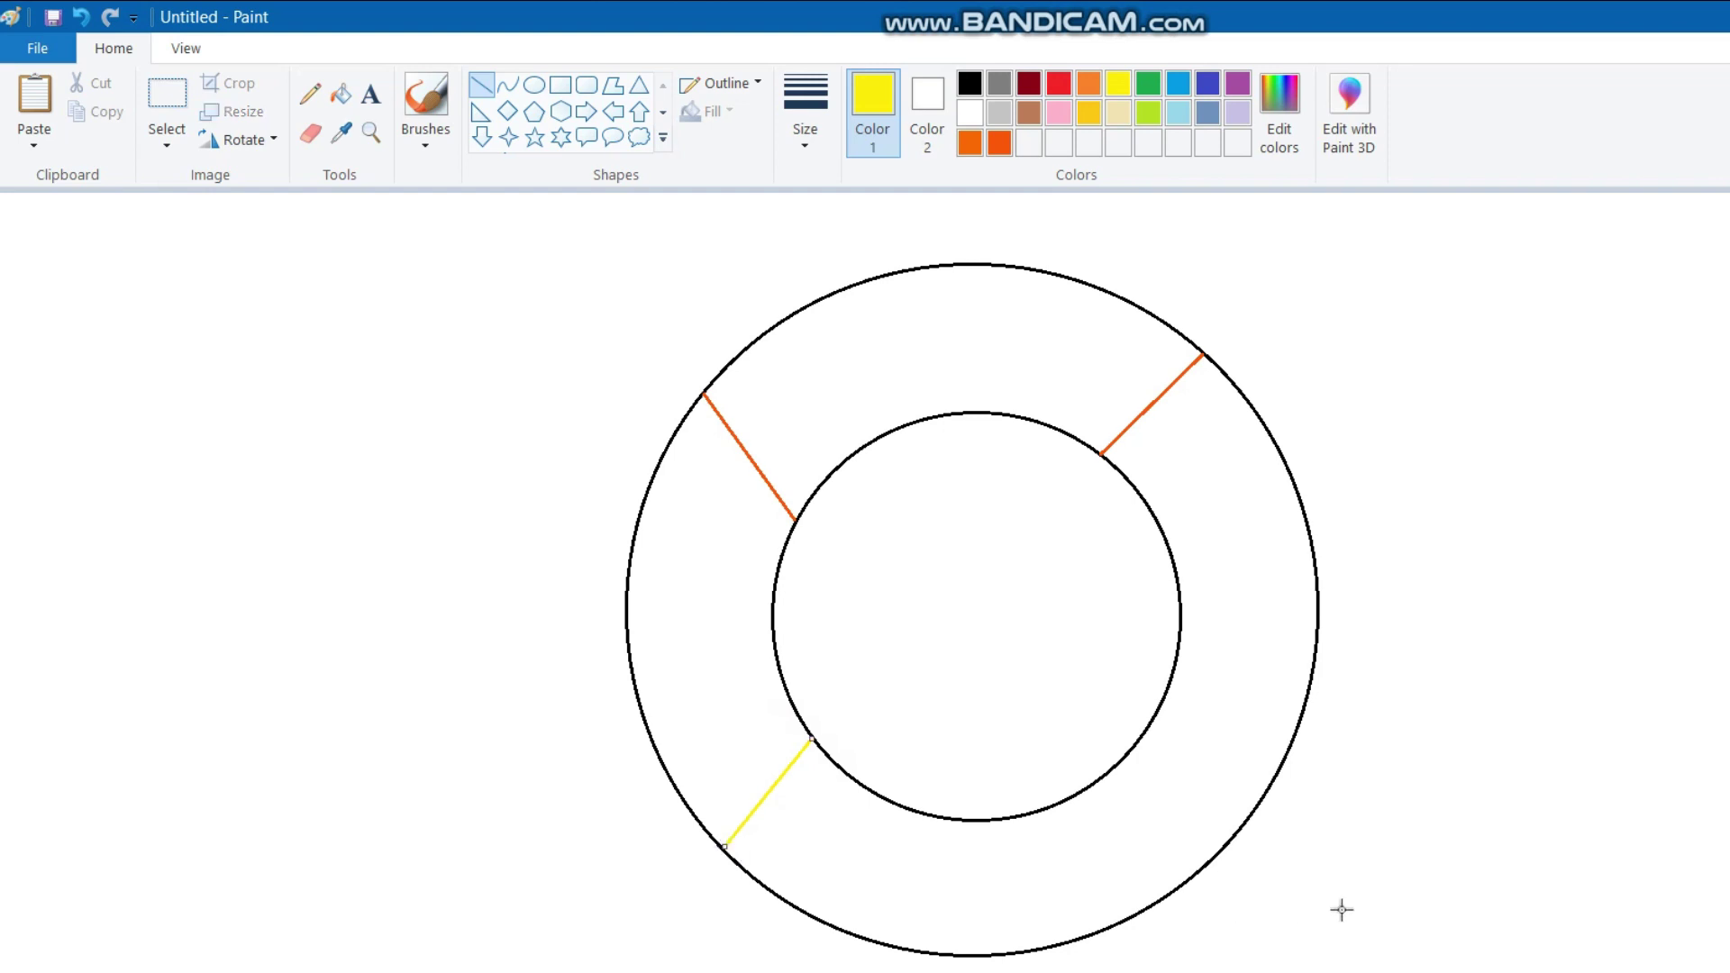
{"action": "left_click", "coordinate": [1150, 87]}
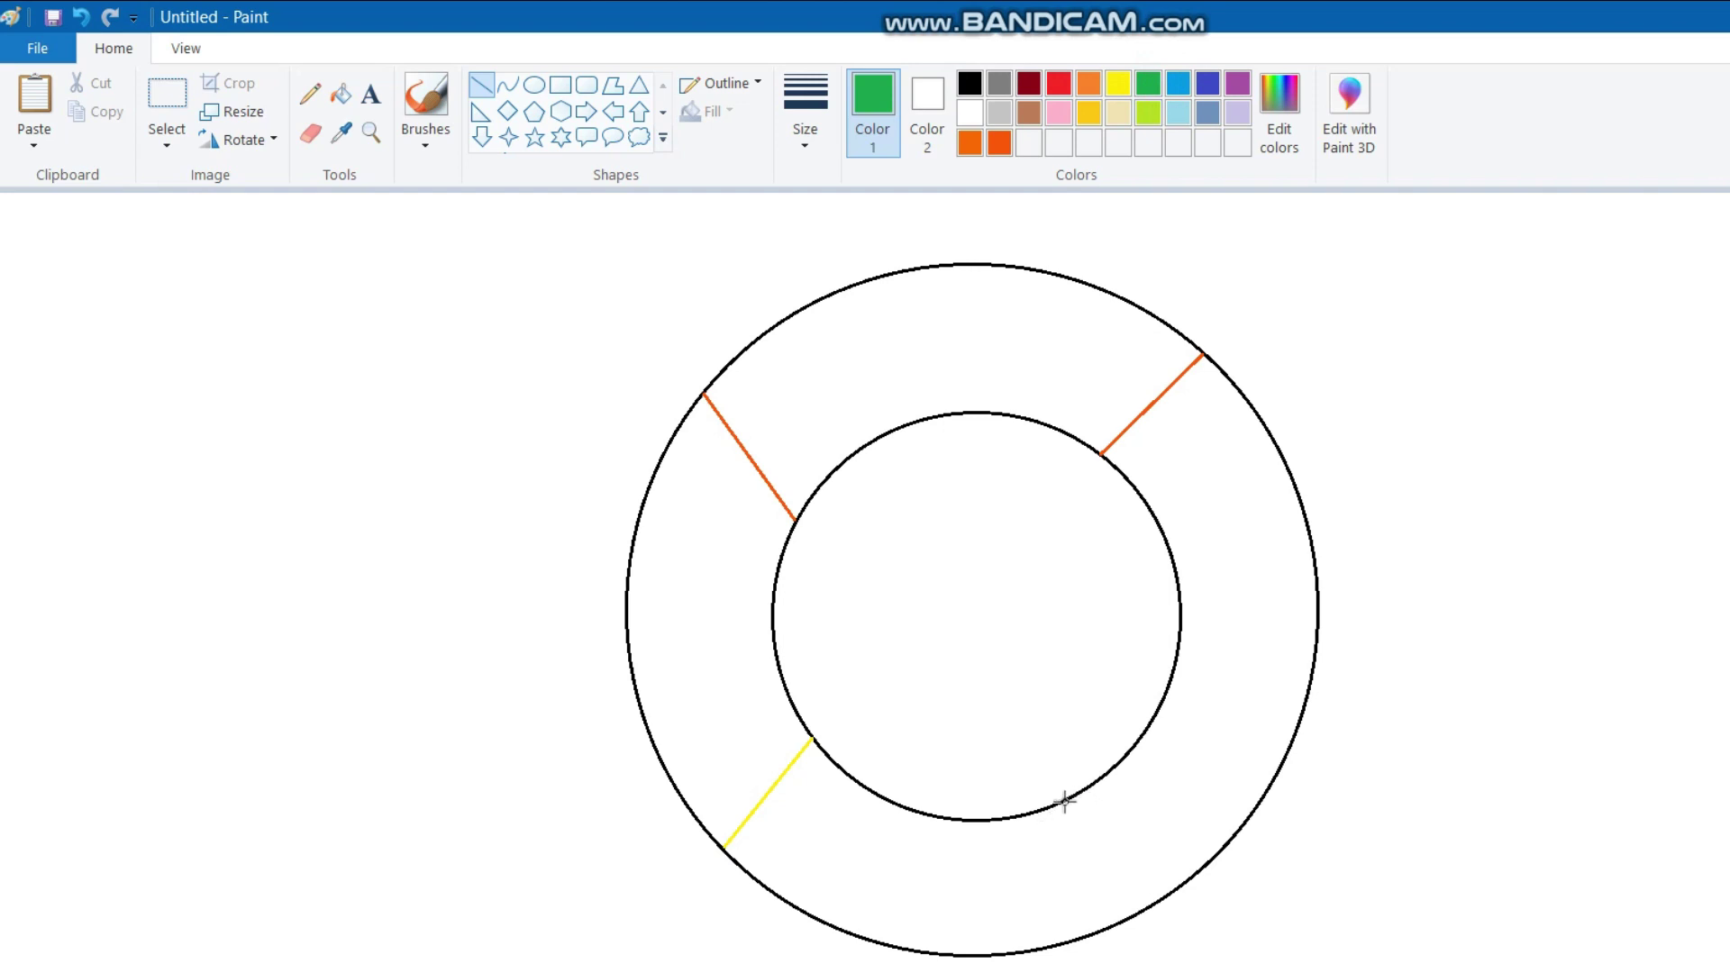
{"action": "mouse_move", "coordinate": [1064, 802]}
{"action": "left_mouse_down"}
{"action": "mouse_move", "coordinate": [1111, 882]}
{"action": "mouse_move", "coordinate": [1114, 925]}
{"action": "left_mouse_up"}
{"action": "left_click_drag", "start_coordinate": [1113, 927], "coordinate": [1114, 921]}
{"action": "left_click", "coordinate": [1207, 90]}
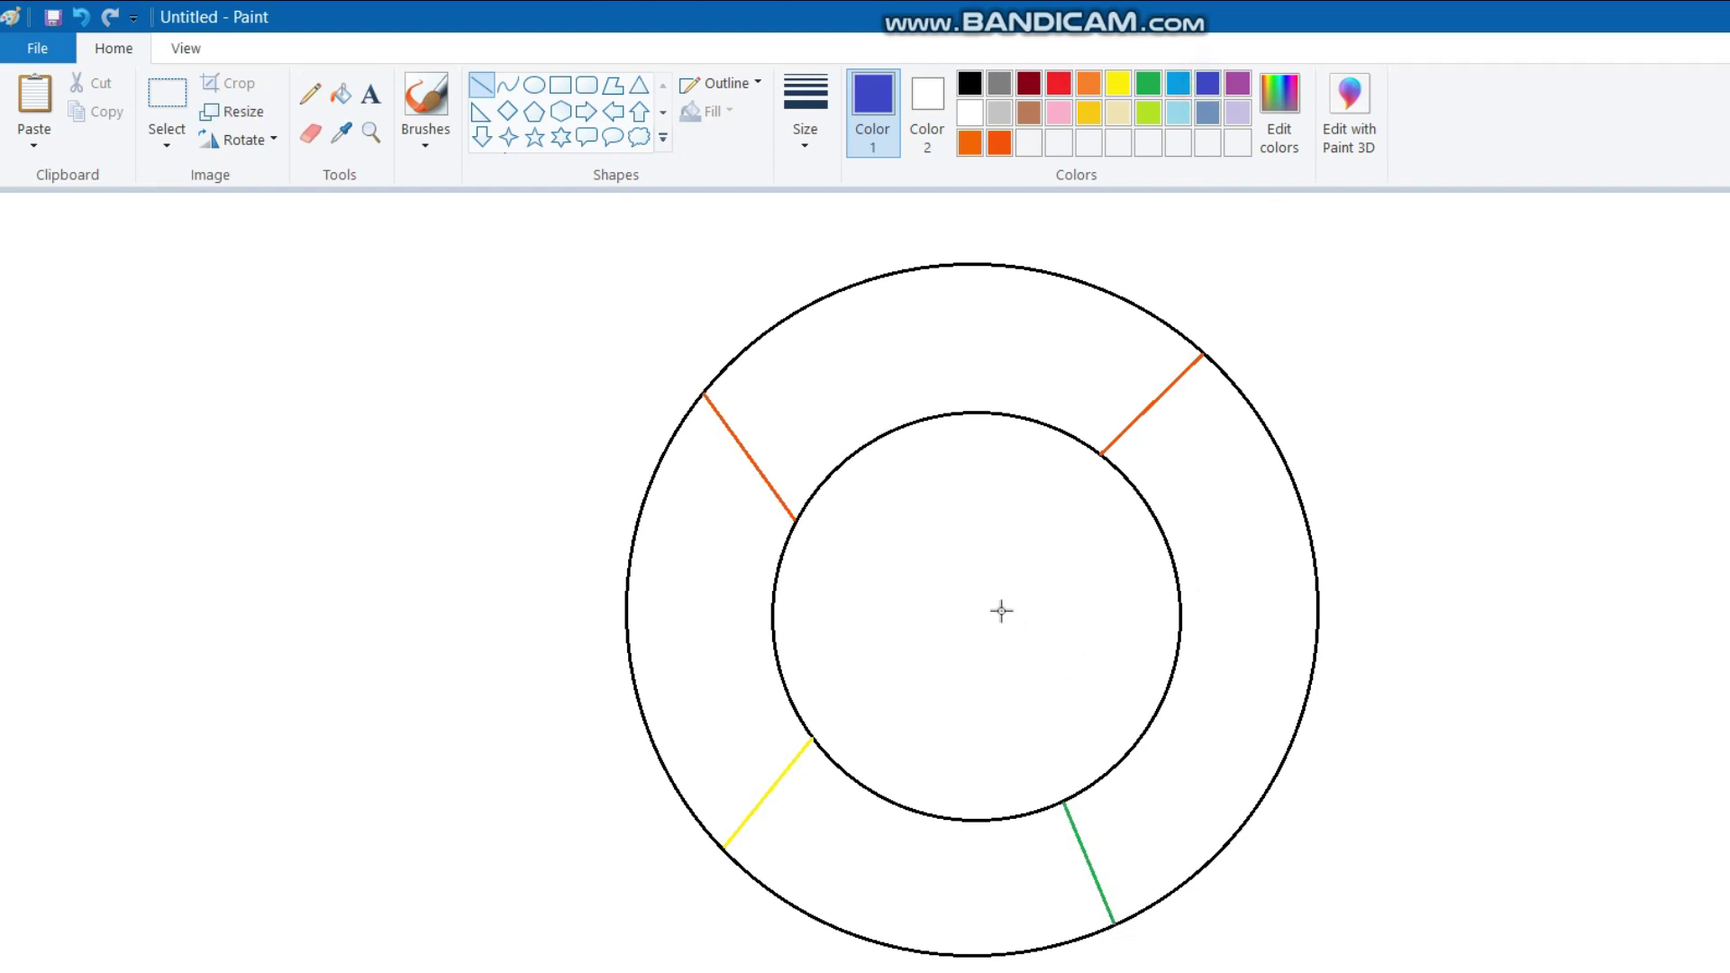
{"action": "left_click_drag", "start_coordinate": [996, 597], "coordinate": [1070, 635]}
{"action": "key", "text": "ctrl+z"}
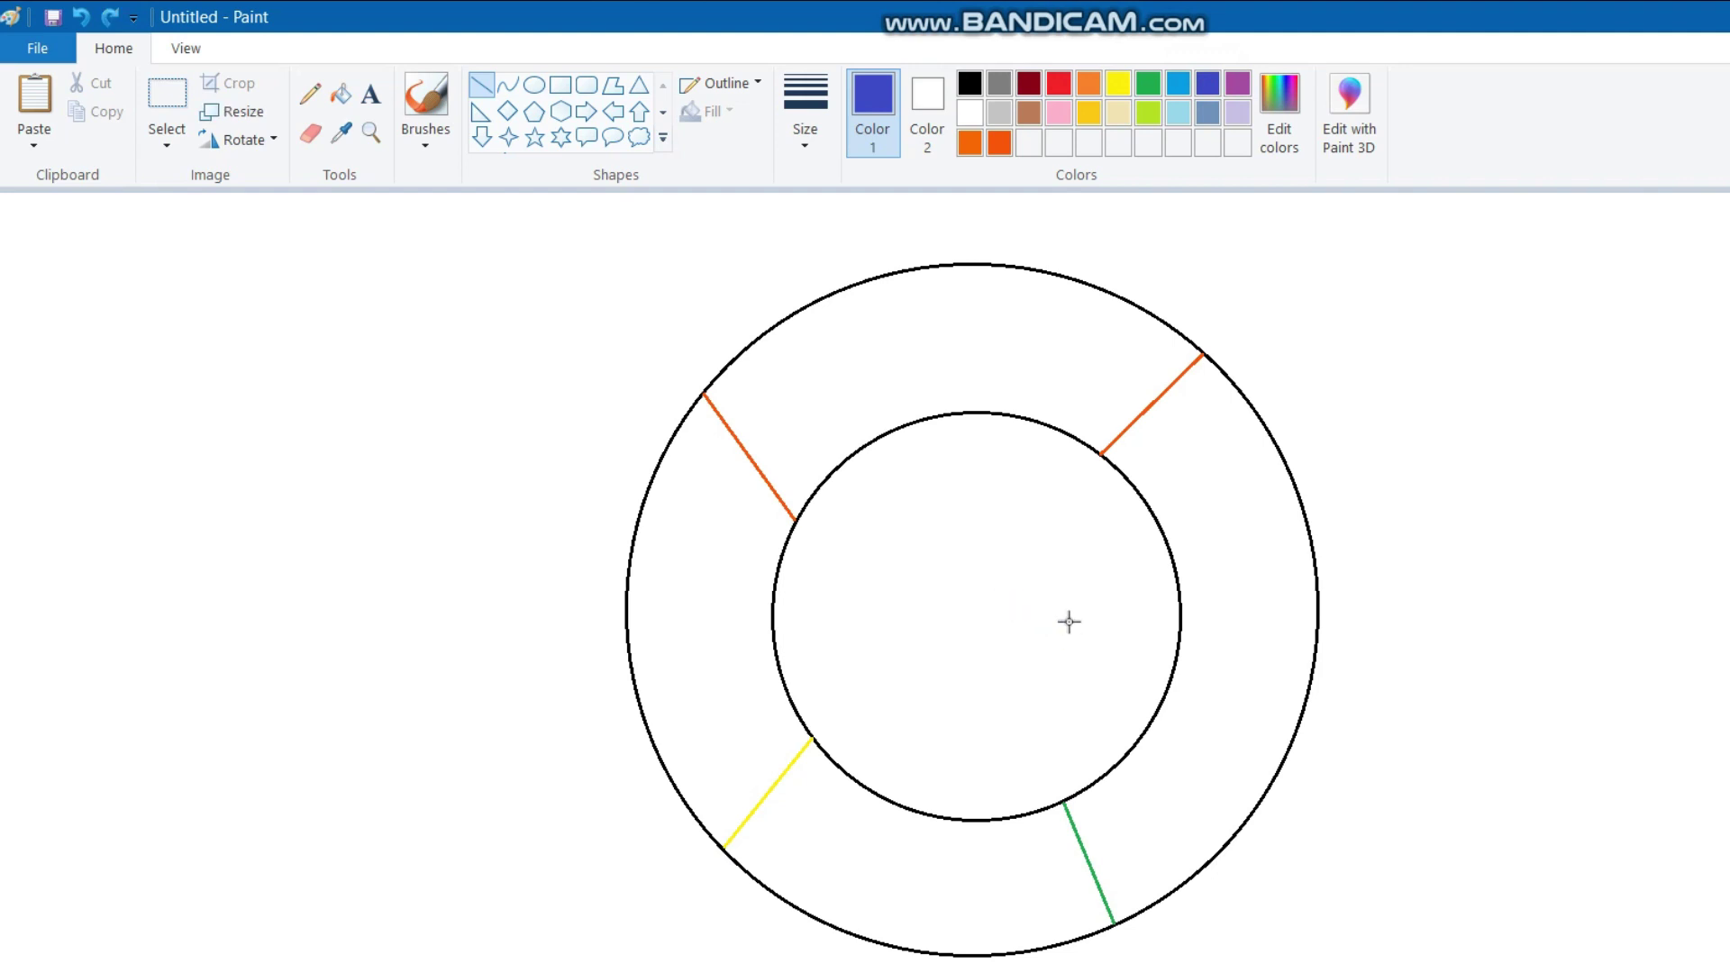
- Draw a blue rectangle outline from the ring's centre rightward to the outer circle's edge
{"action": "left_click", "coordinate": [561, 86]}
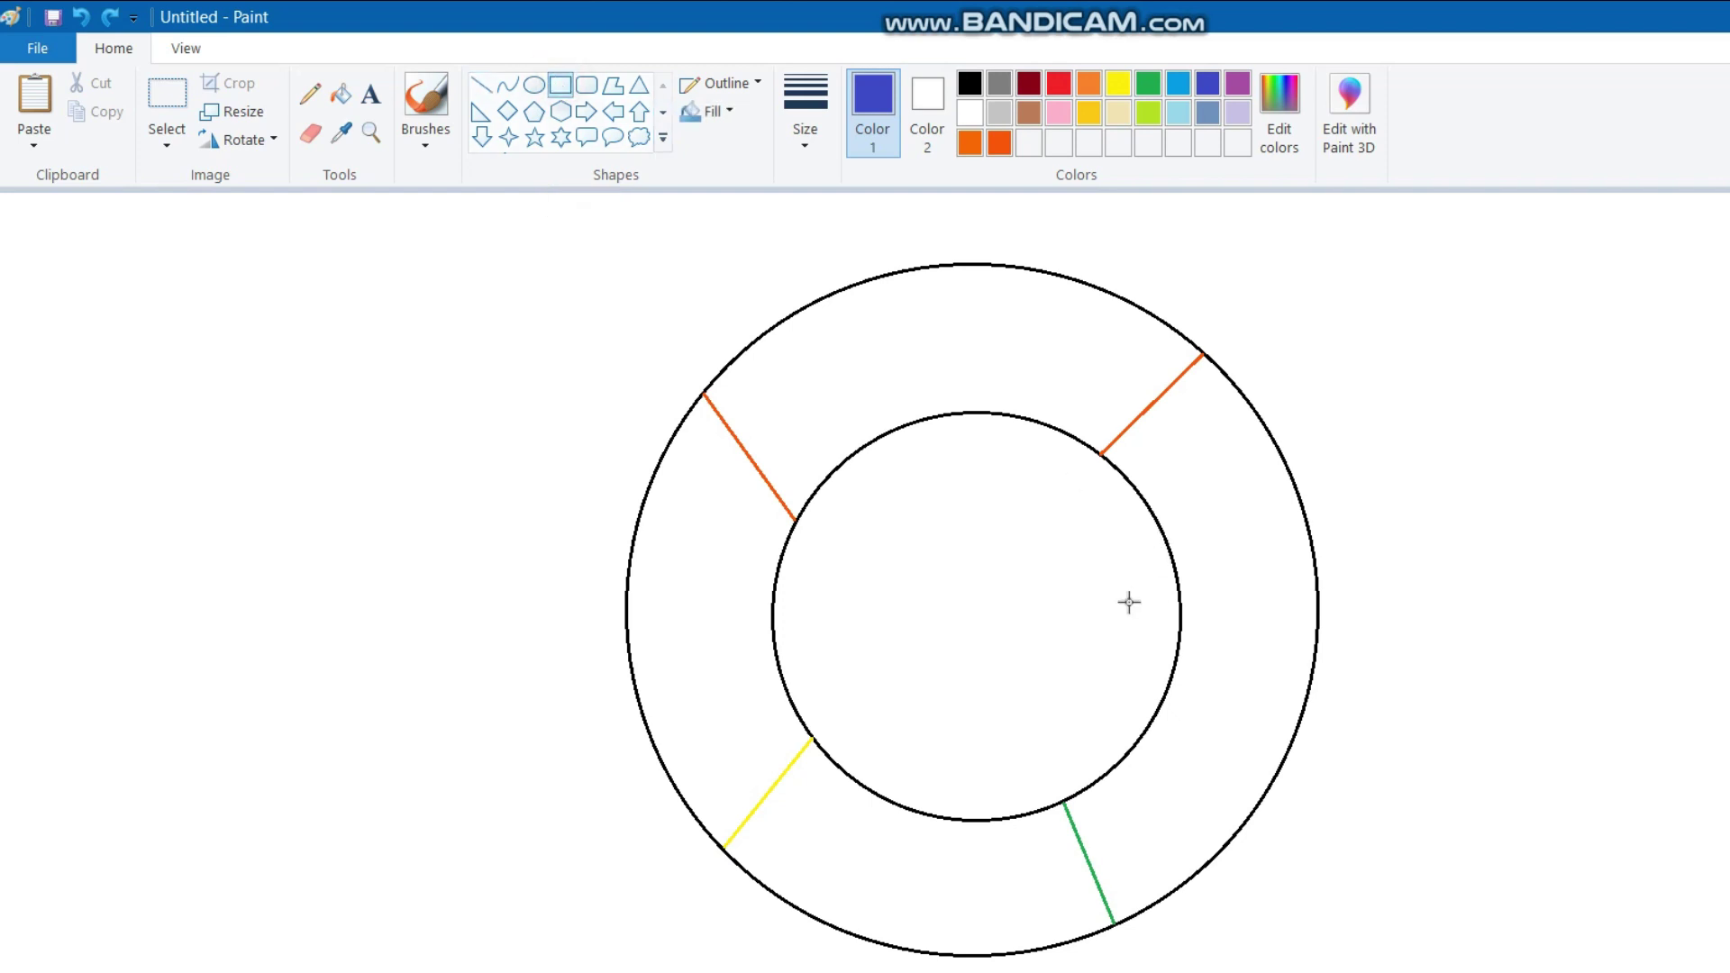
{"action": "left_click_drag", "start_coordinate": [1028, 613], "coordinate": [1297, 730]}
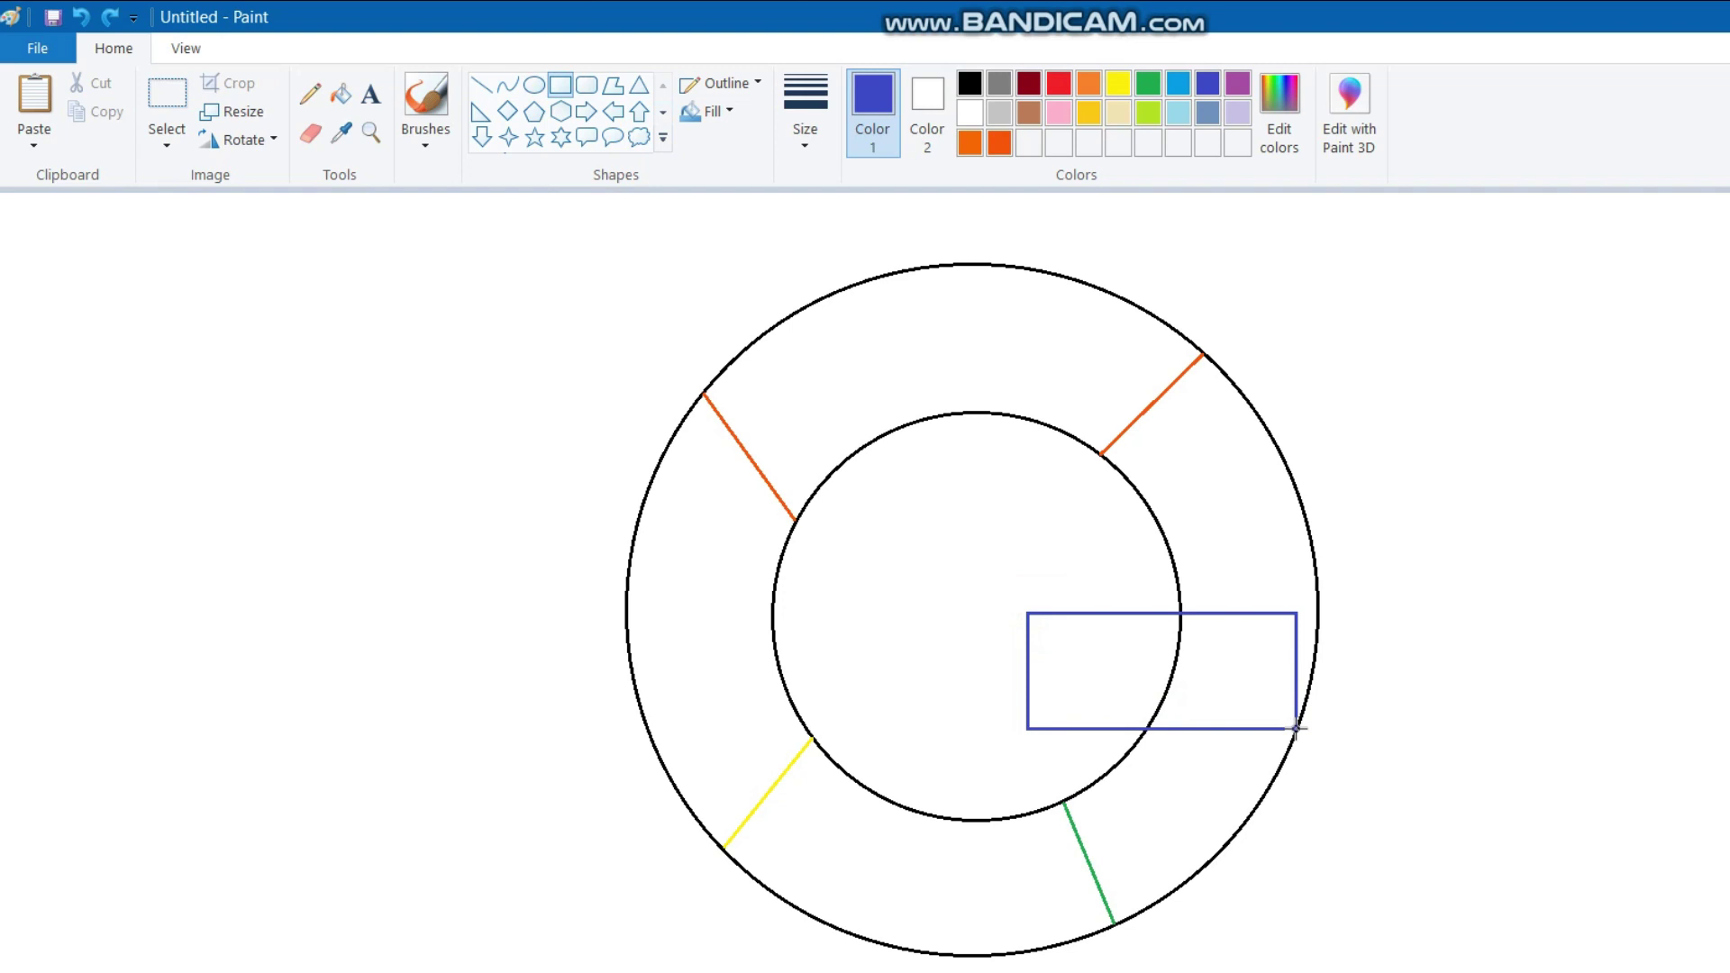
{"action": "left_click_drag", "start_coordinate": [1297, 730], "coordinate": [1297, 730]}
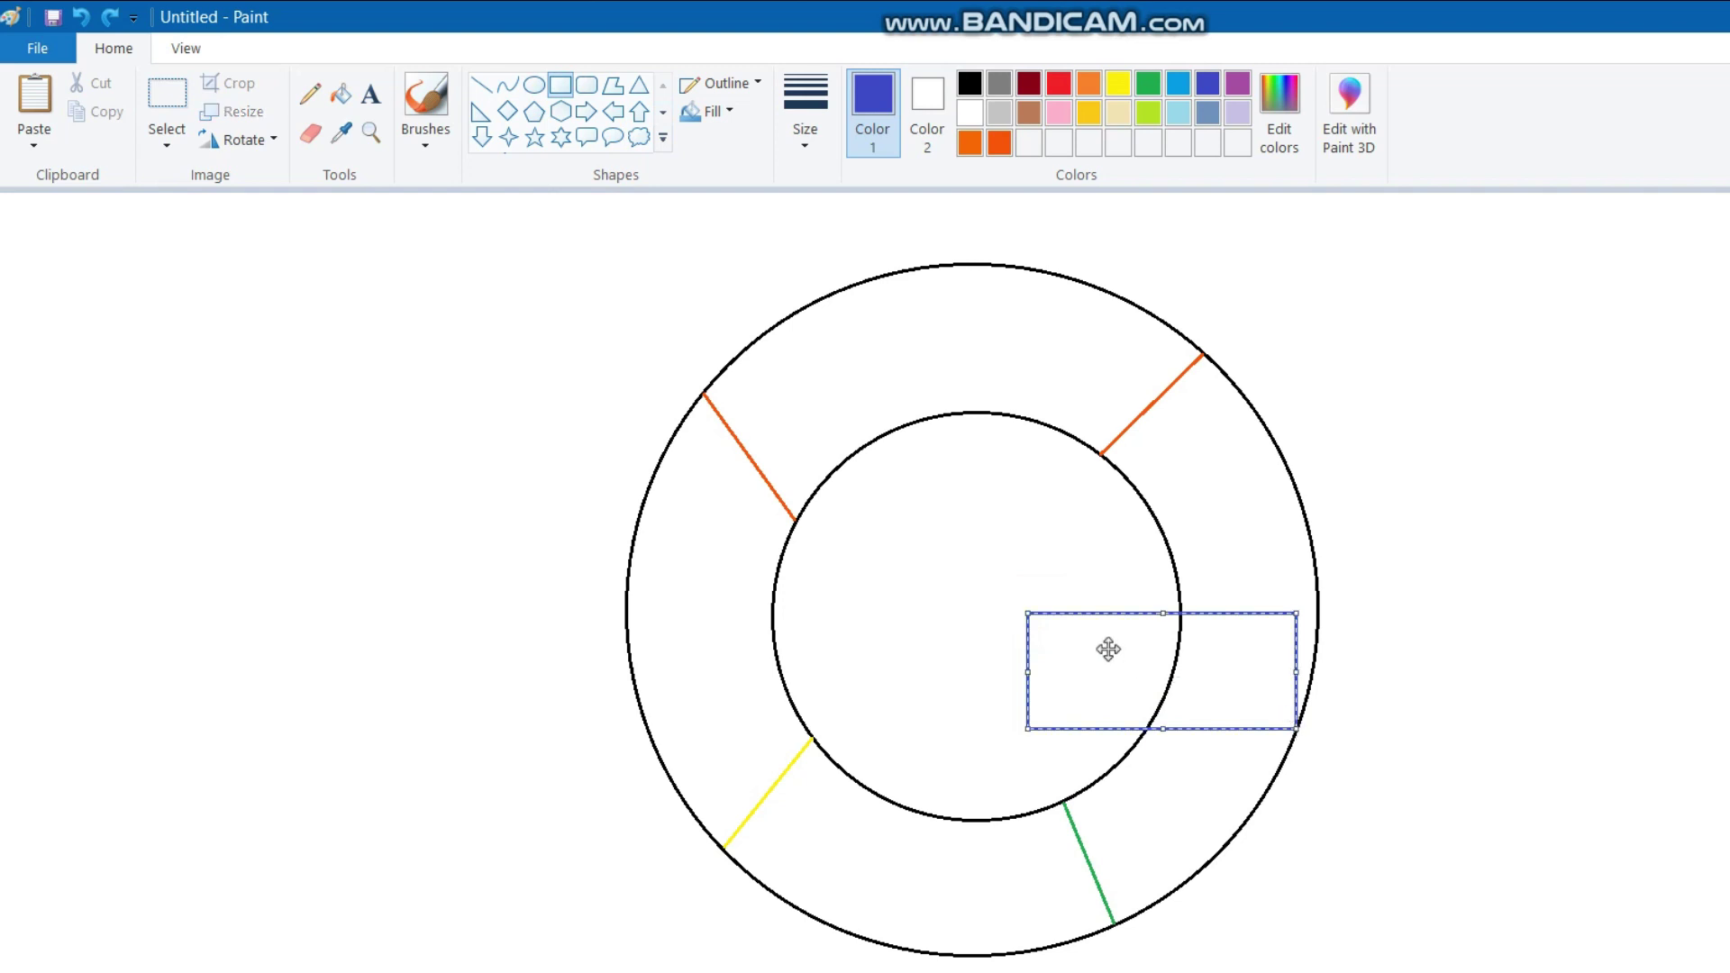
{"action": "left_click_drag", "start_coordinate": [843, 500], "coordinate": [791, 481]}
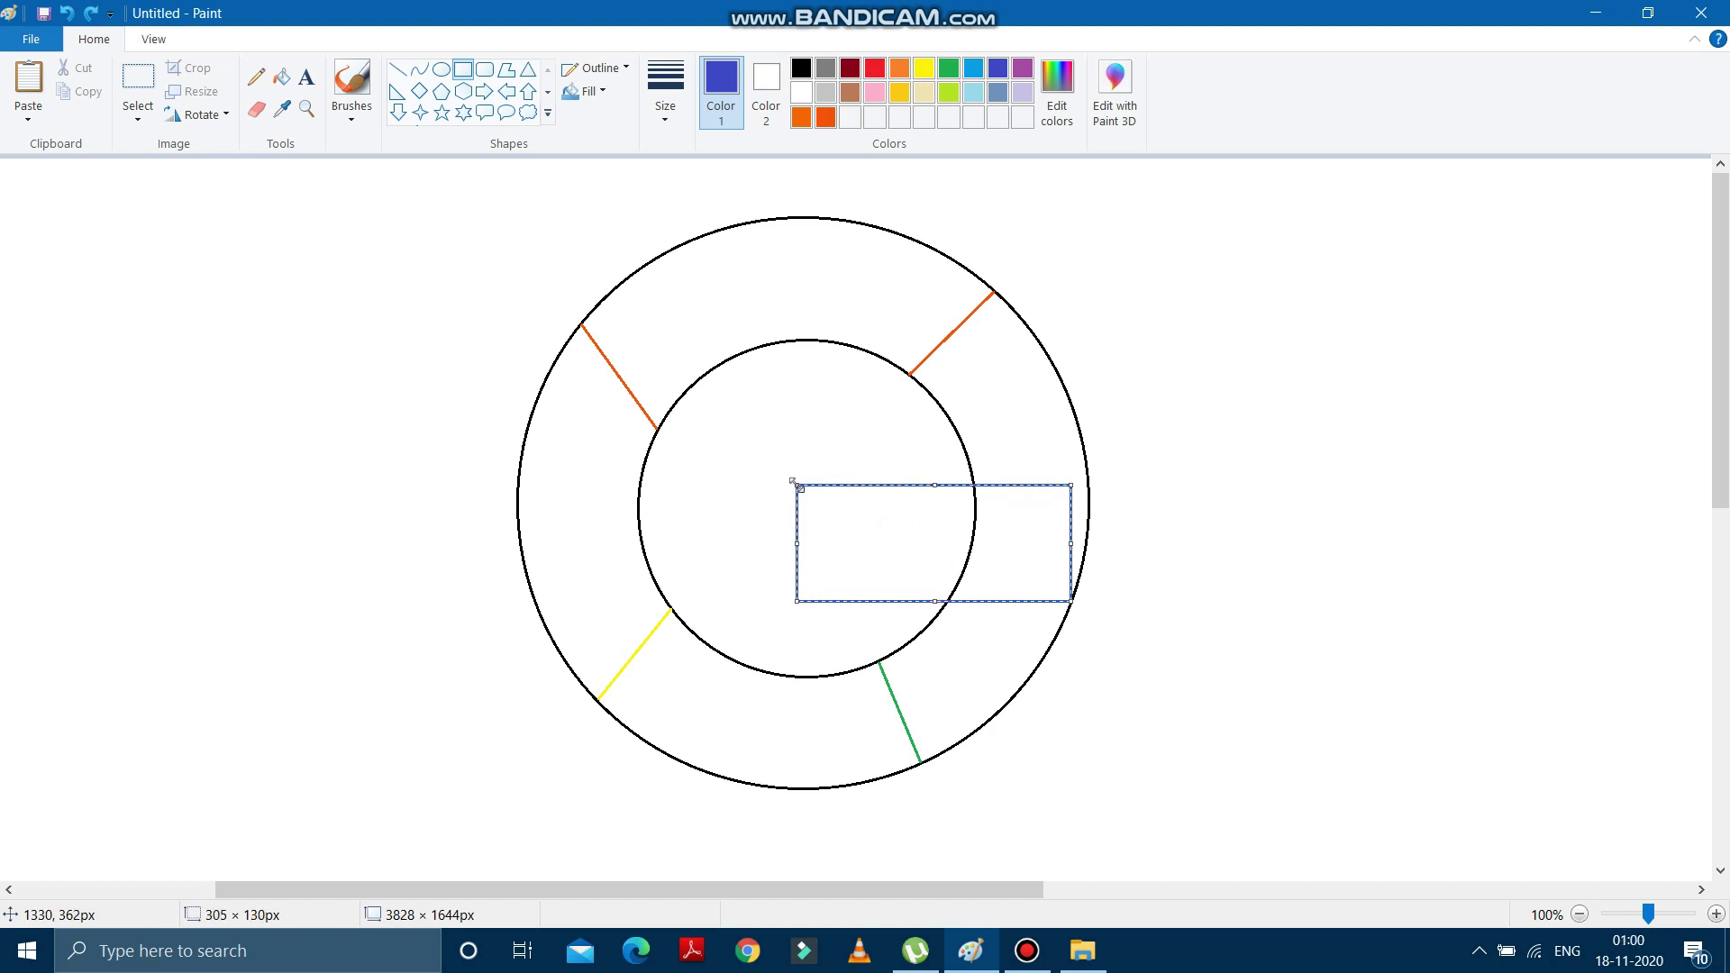
{"action": "left_click_drag", "start_coordinate": [903, 540], "coordinate": [908, 529]}
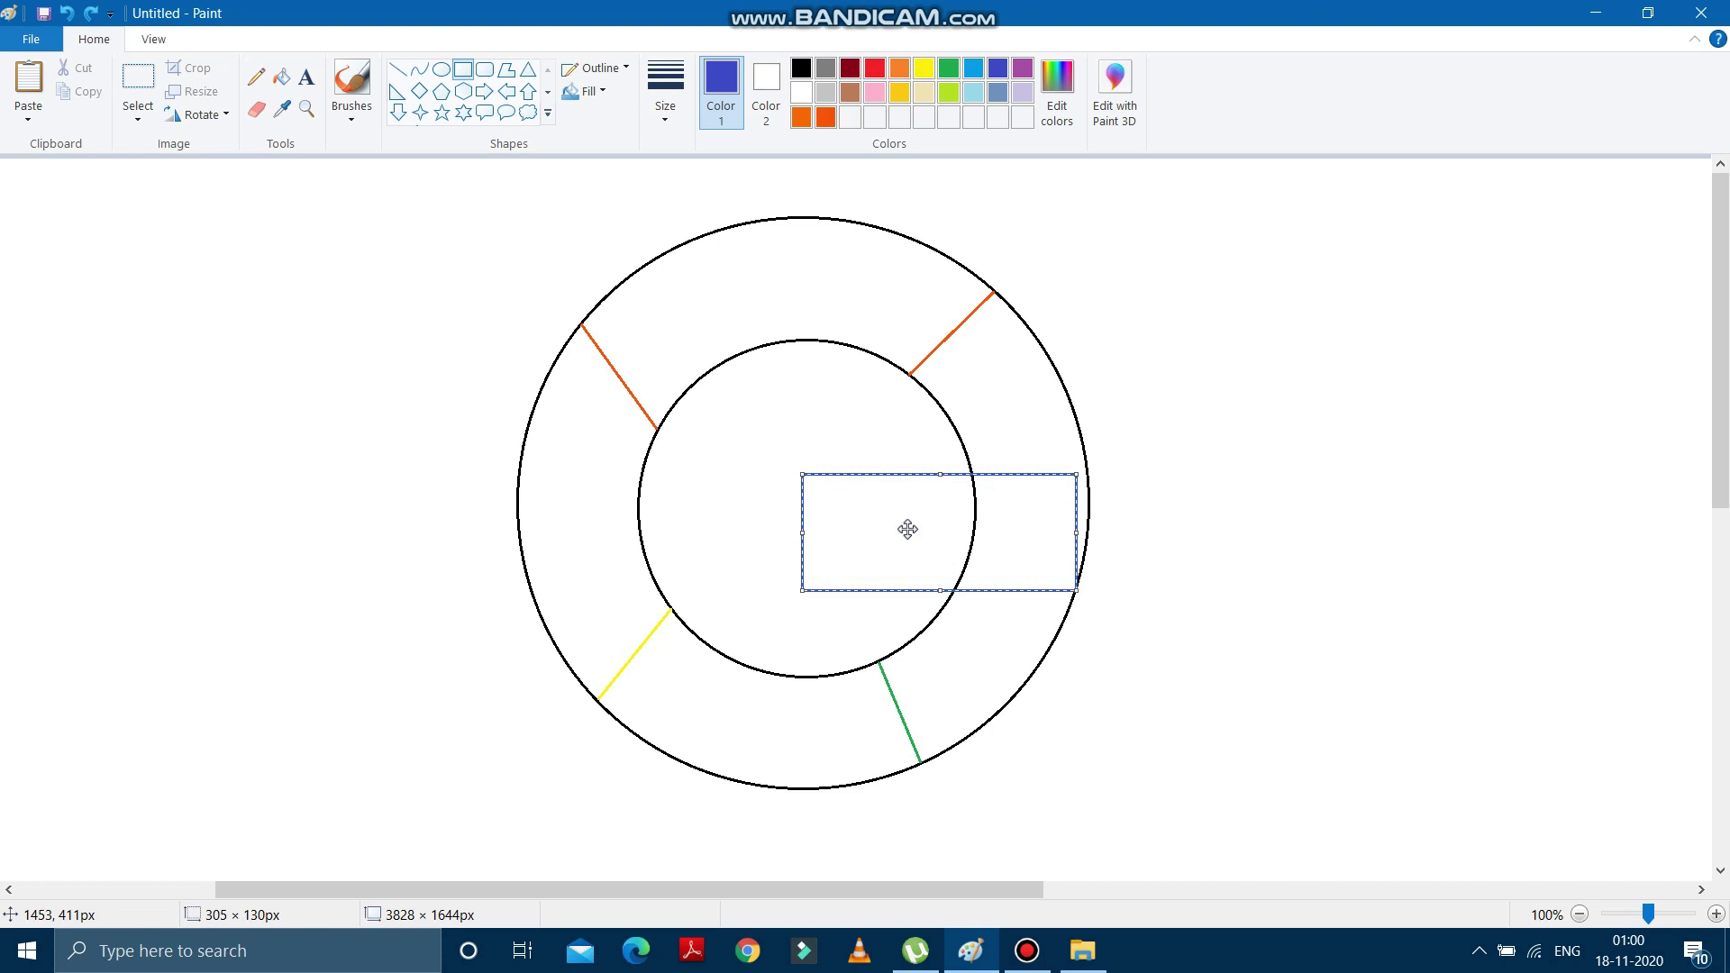
{"action": "left_click_drag", "start_coordinate": [907, 529], "coordinate": [904, 528]}
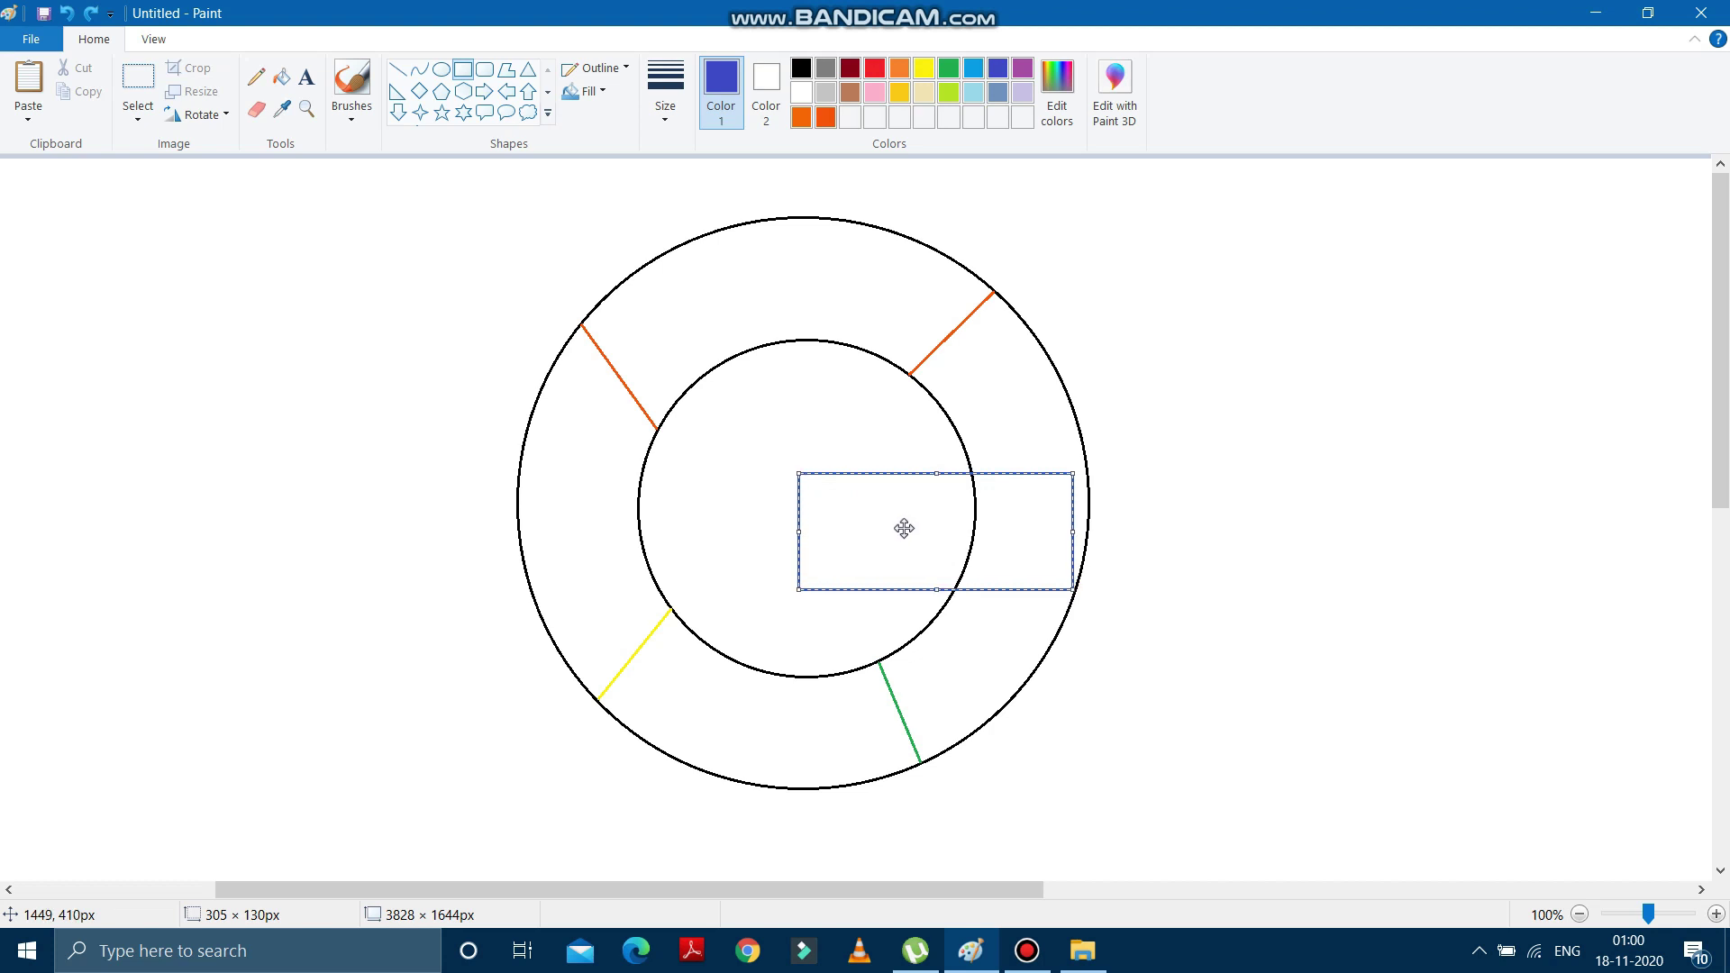
{"action": "left_click", "coordinate": [1255, 633]}
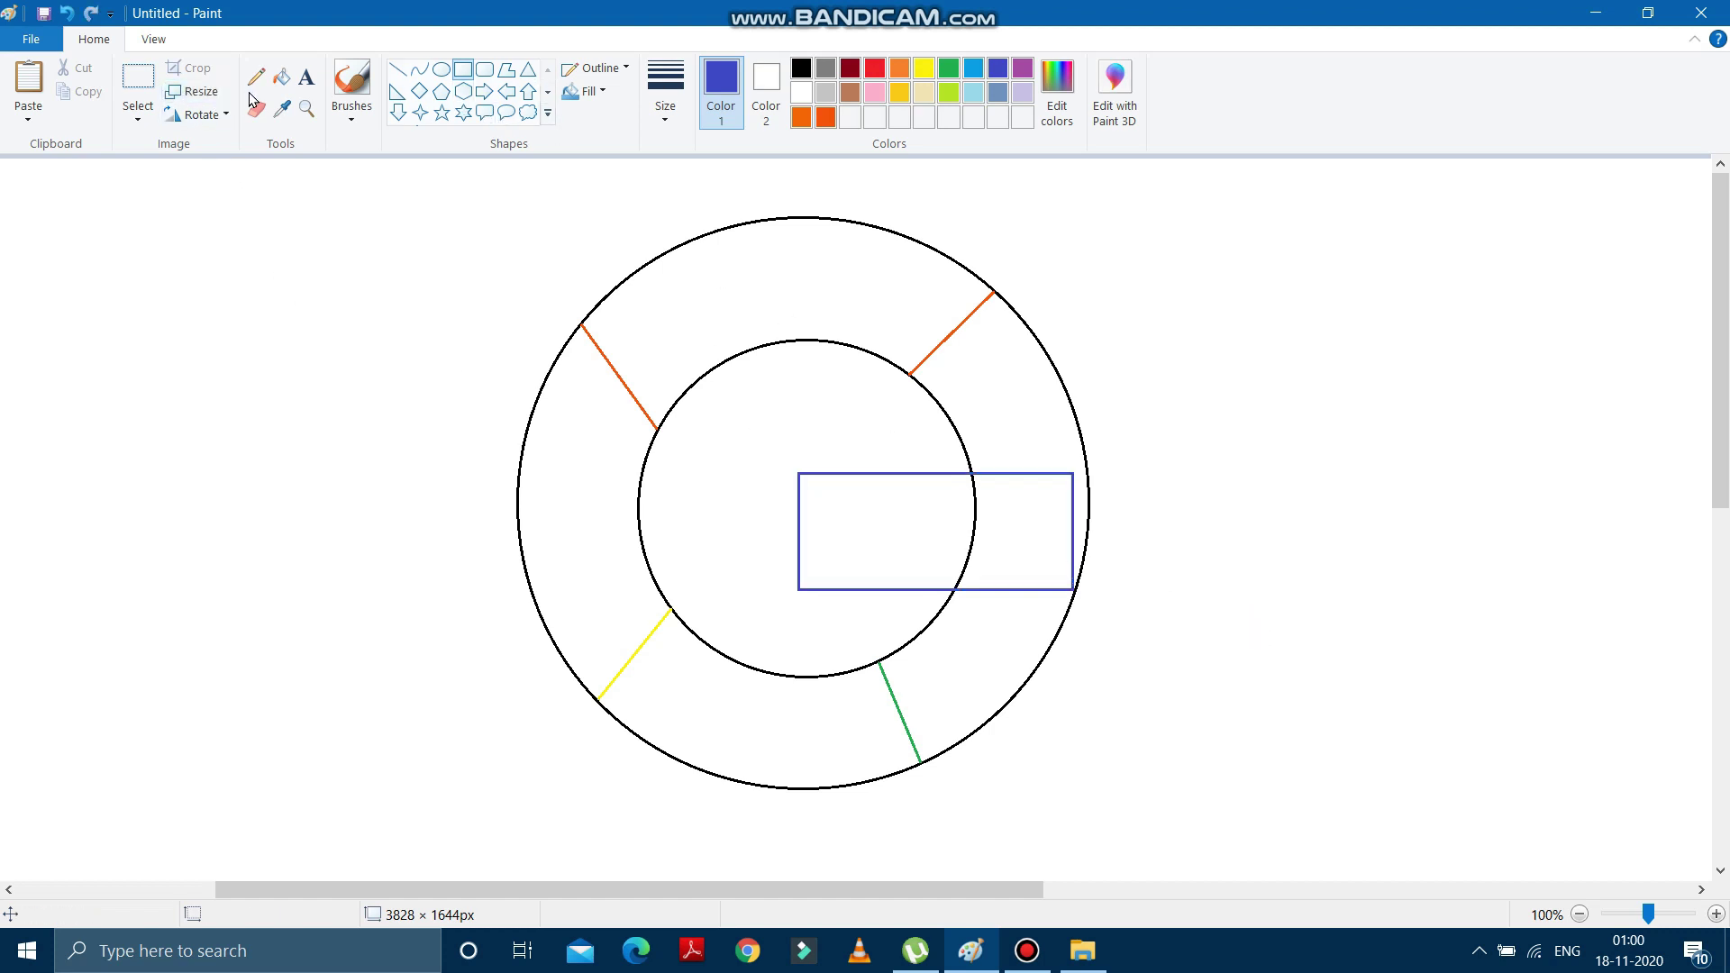
{"action": "left_click", "coordinate": [306, 108]}
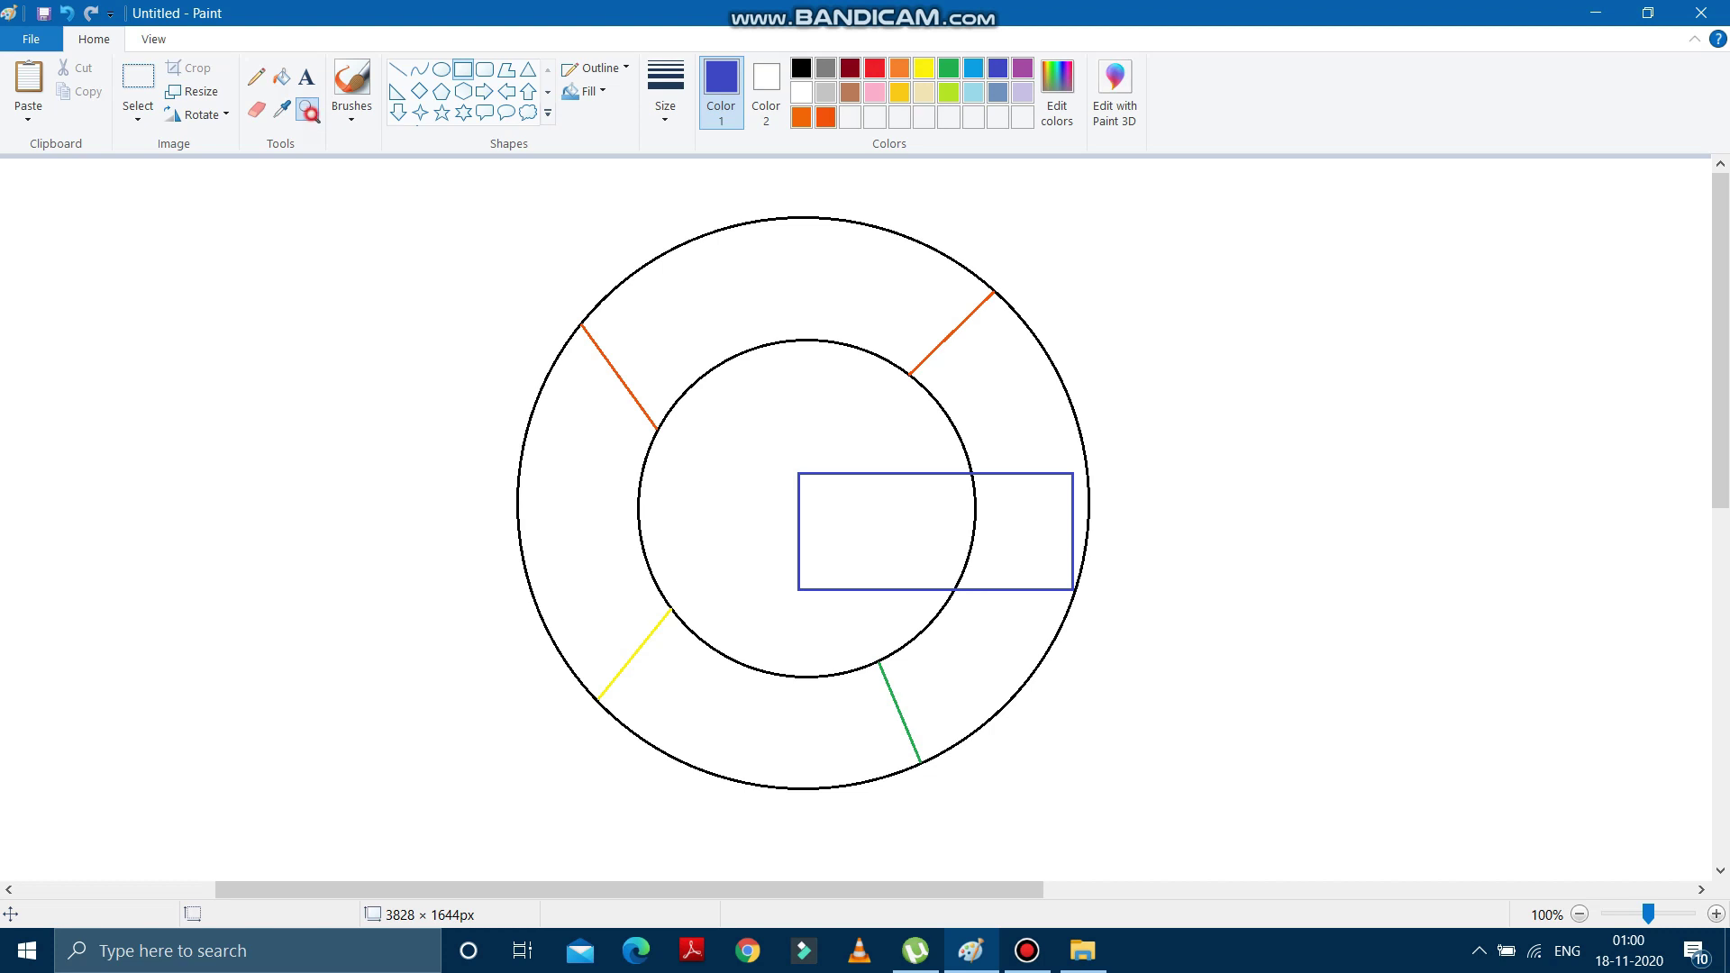
- Zoom in and draw a short blue line extending the rectangle's top edge to the outer circle
{"action": "left_click", "coordinate": [1101, 524]}
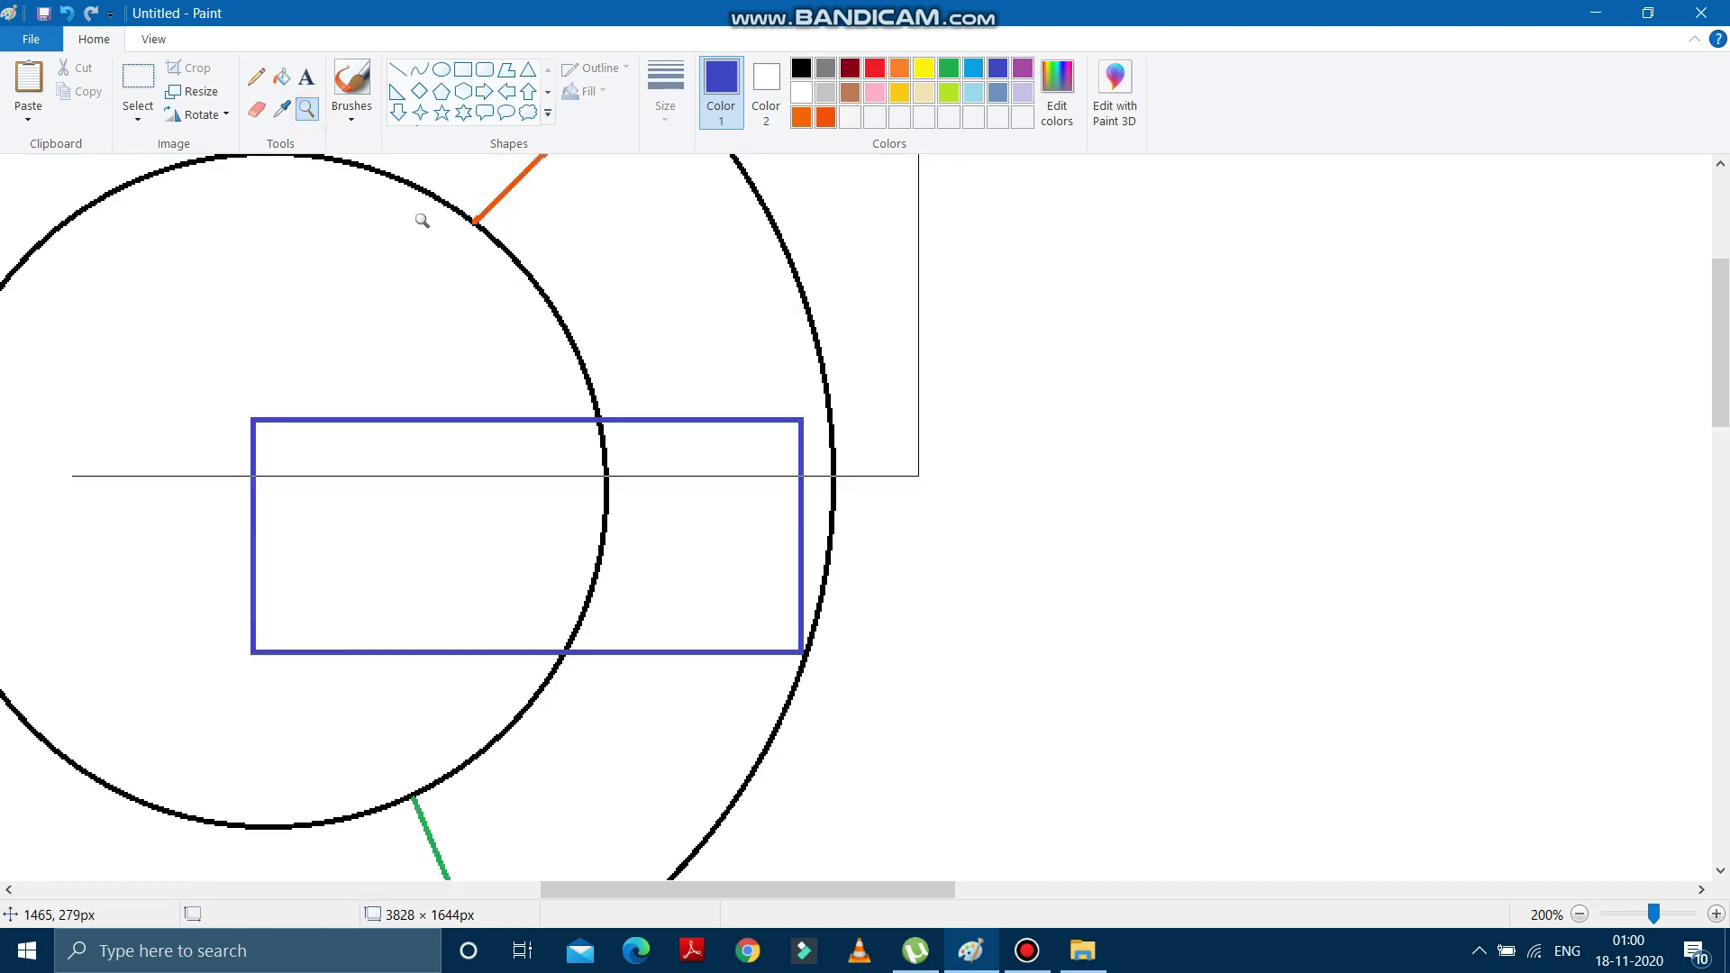
{"action": "left_click", "coordinate": [397, 69]}
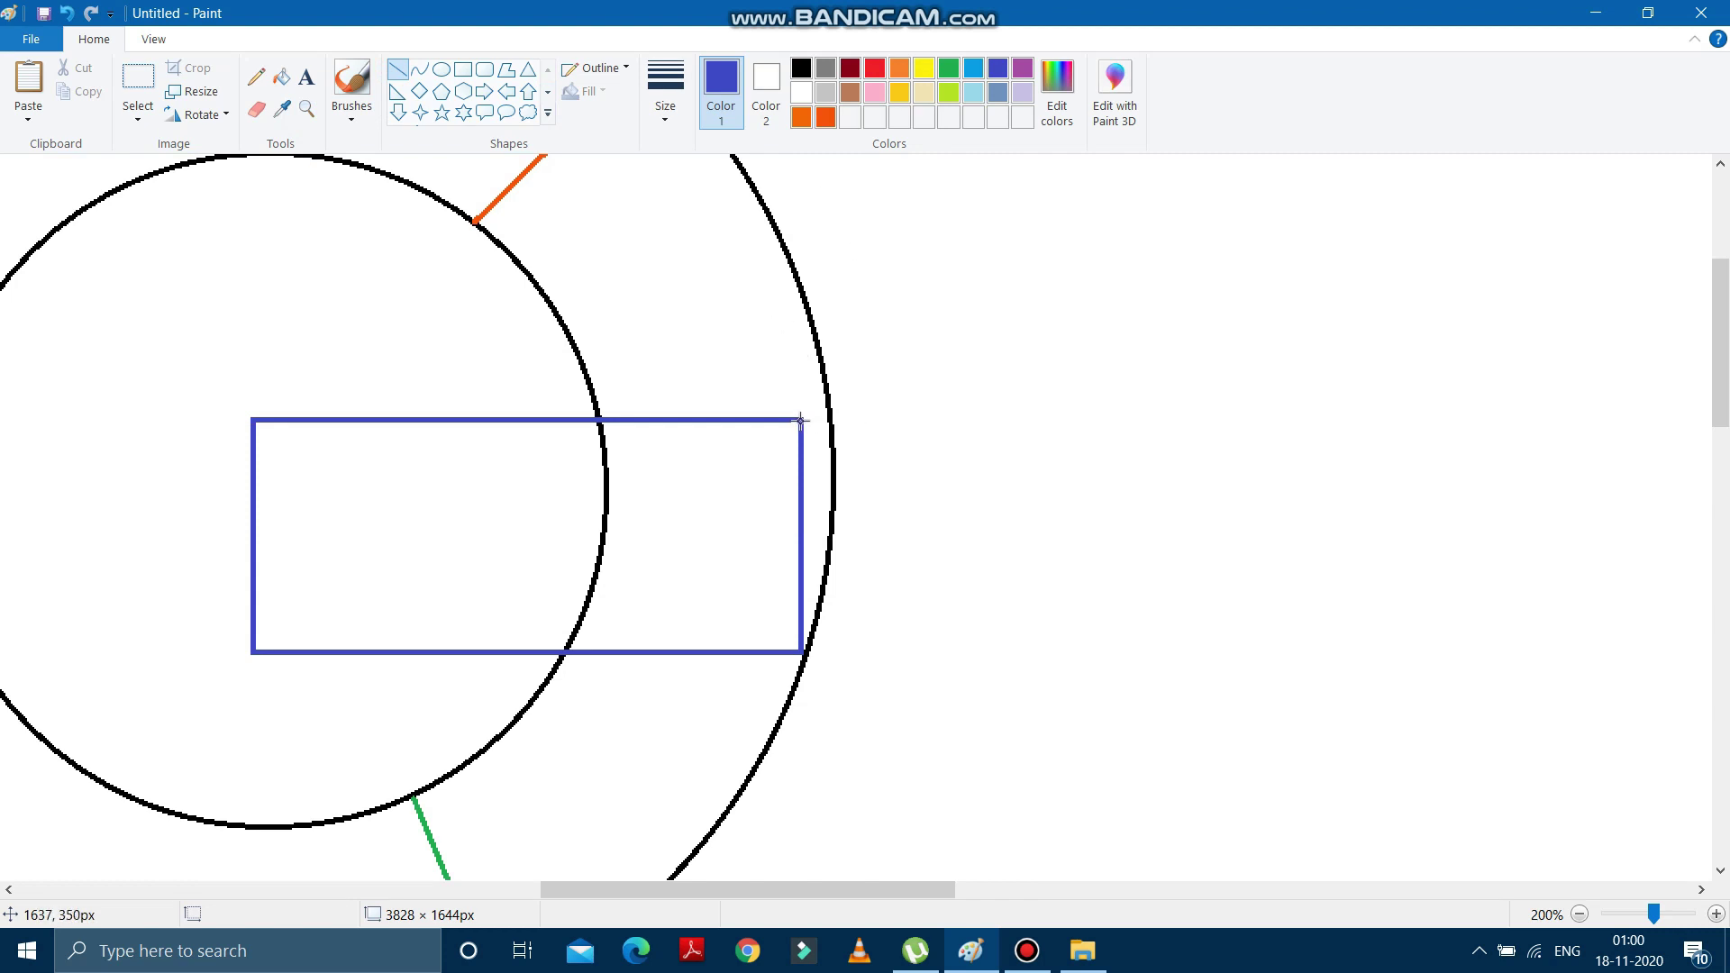
{"action": "left_click_drag", "start_coordinate": [801, 420], "coordinate": [826, 421]}
{"action": "left_click", "coordinate": [1016, 479]}
{"action": "left_click", "coordinate": [282, 82]}
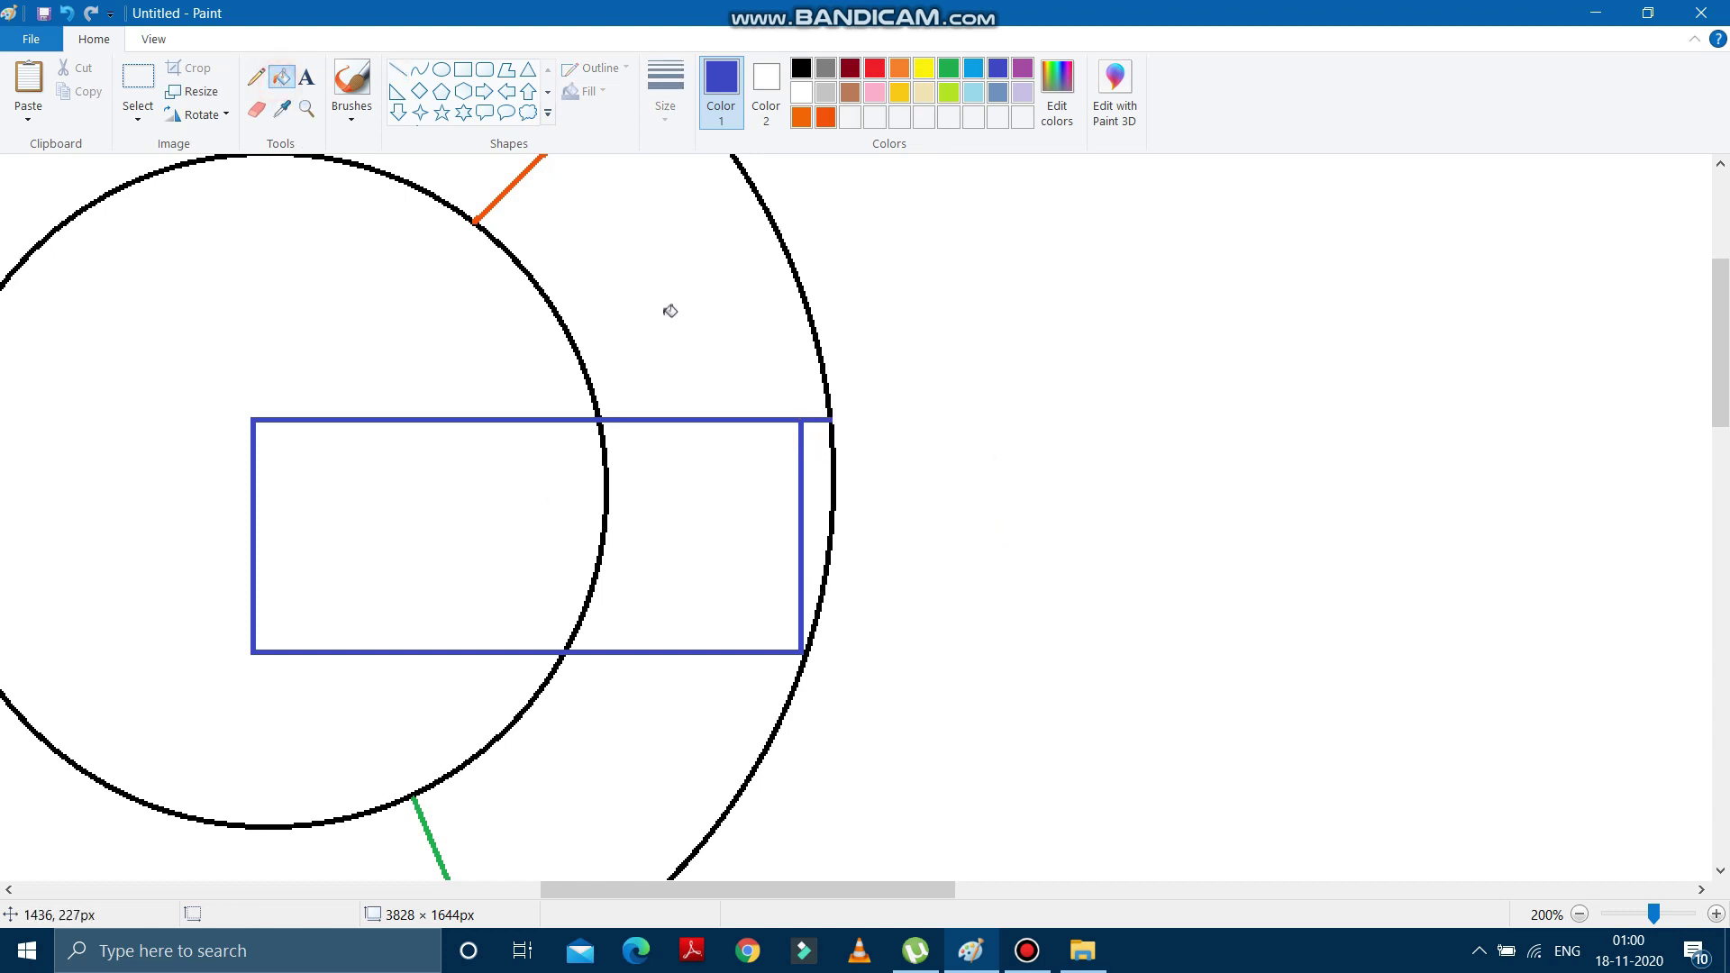
- Fill the crossbar rectangle and the lower-right ring section blue
{"action": "left_click", "coordinate": [755, 447]}
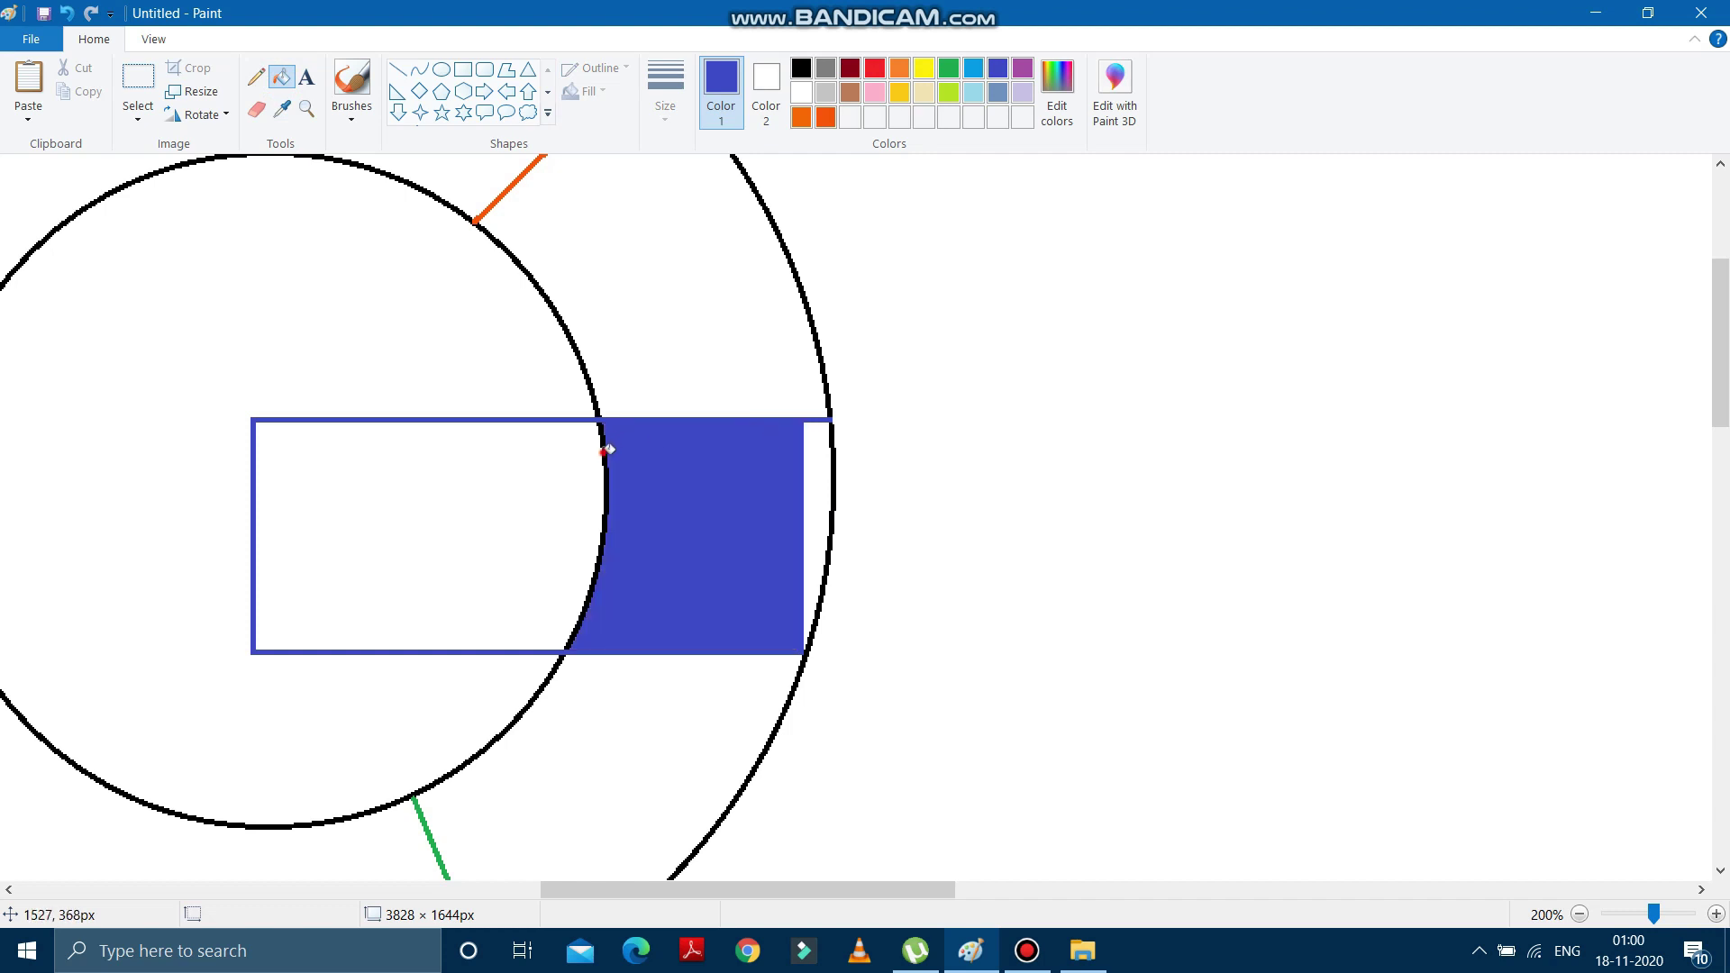
{"action": "left_click", "coordinate": [536, 492]}
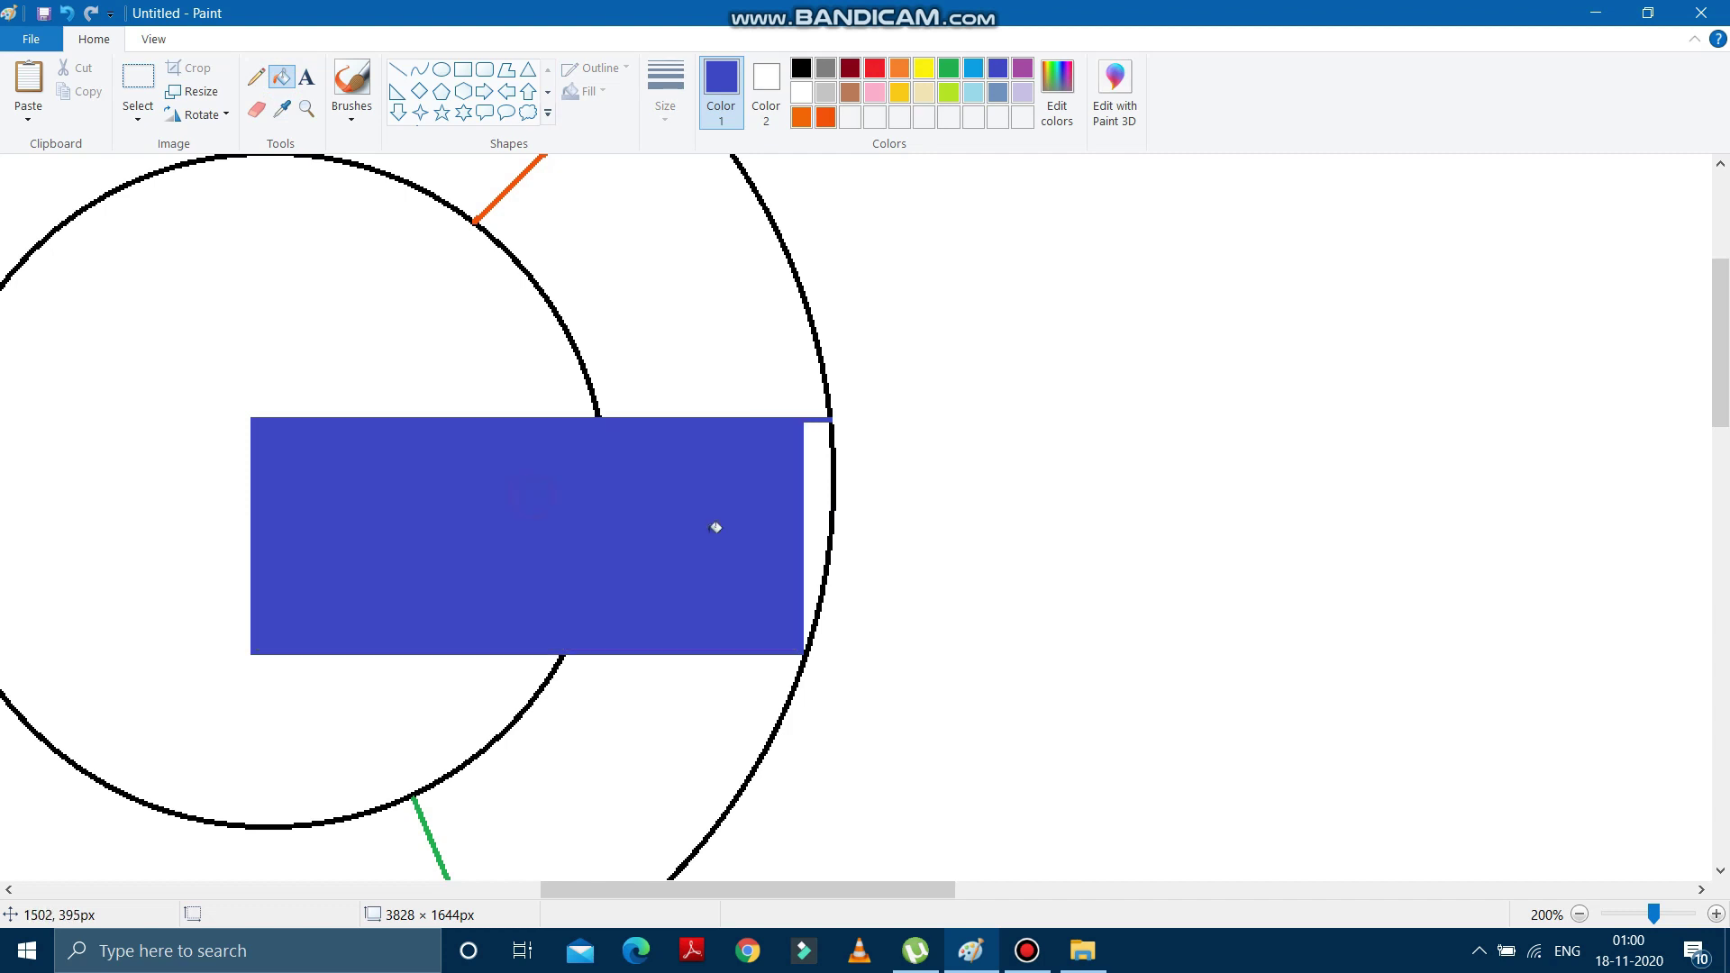
{"action": "left_click", "coordinate": [820, 514]}
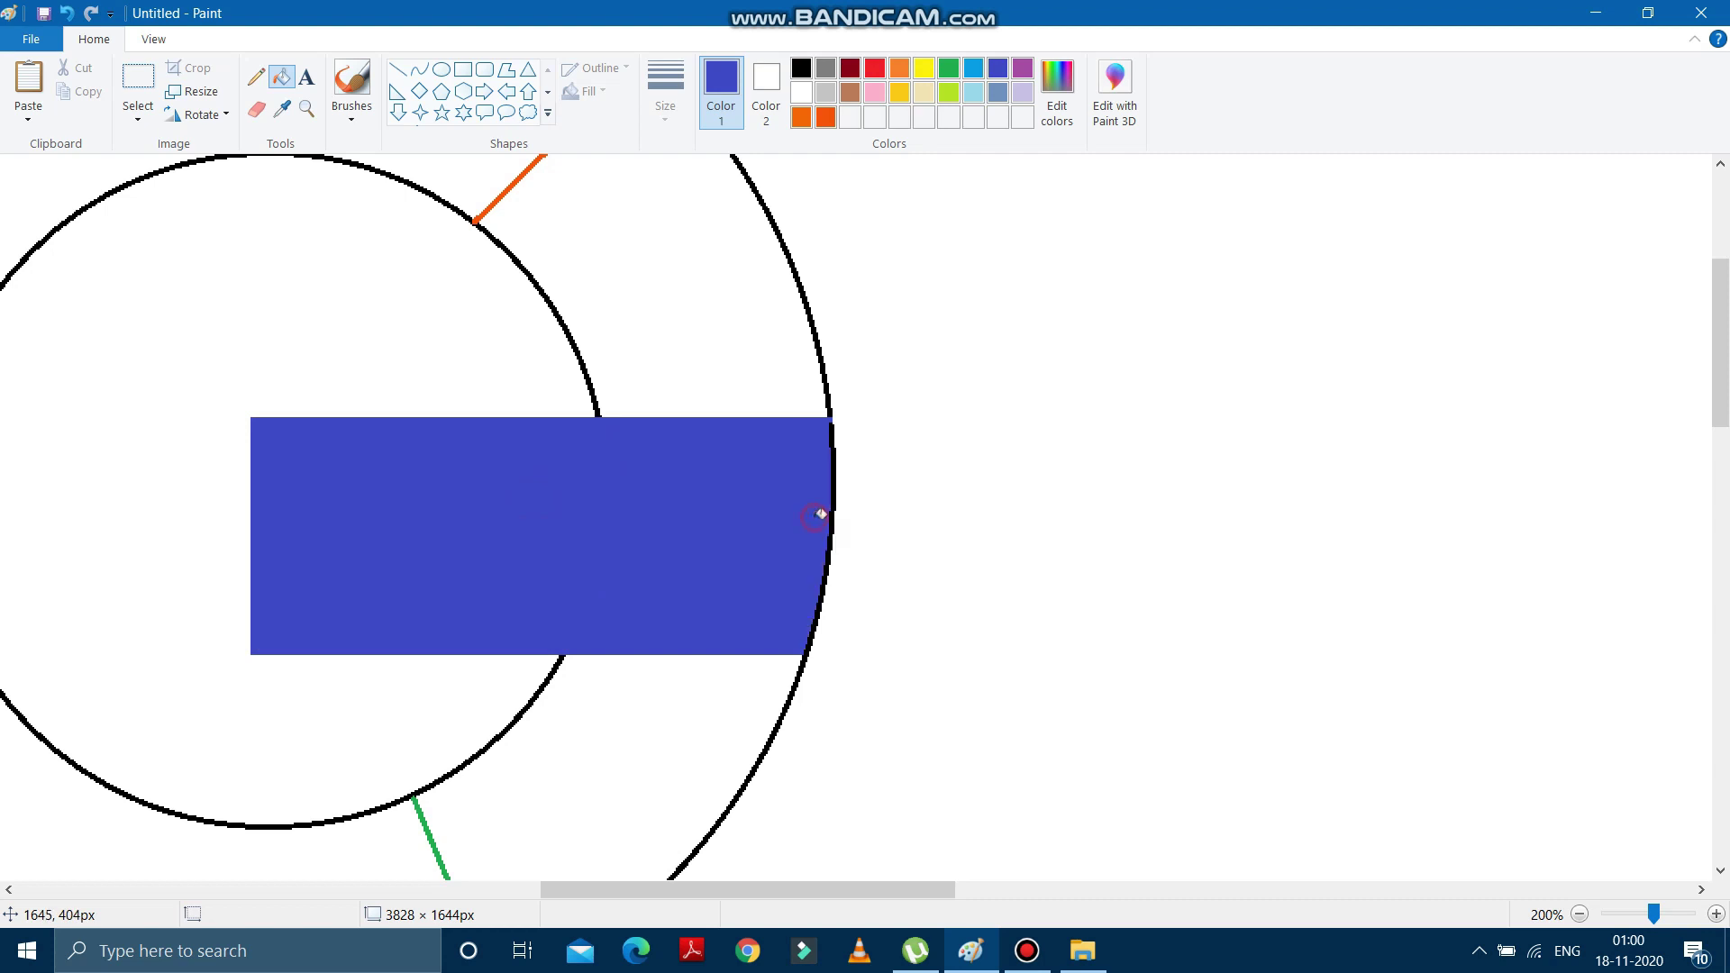
{"action": "left_click", "coordinate": [730, 699]}
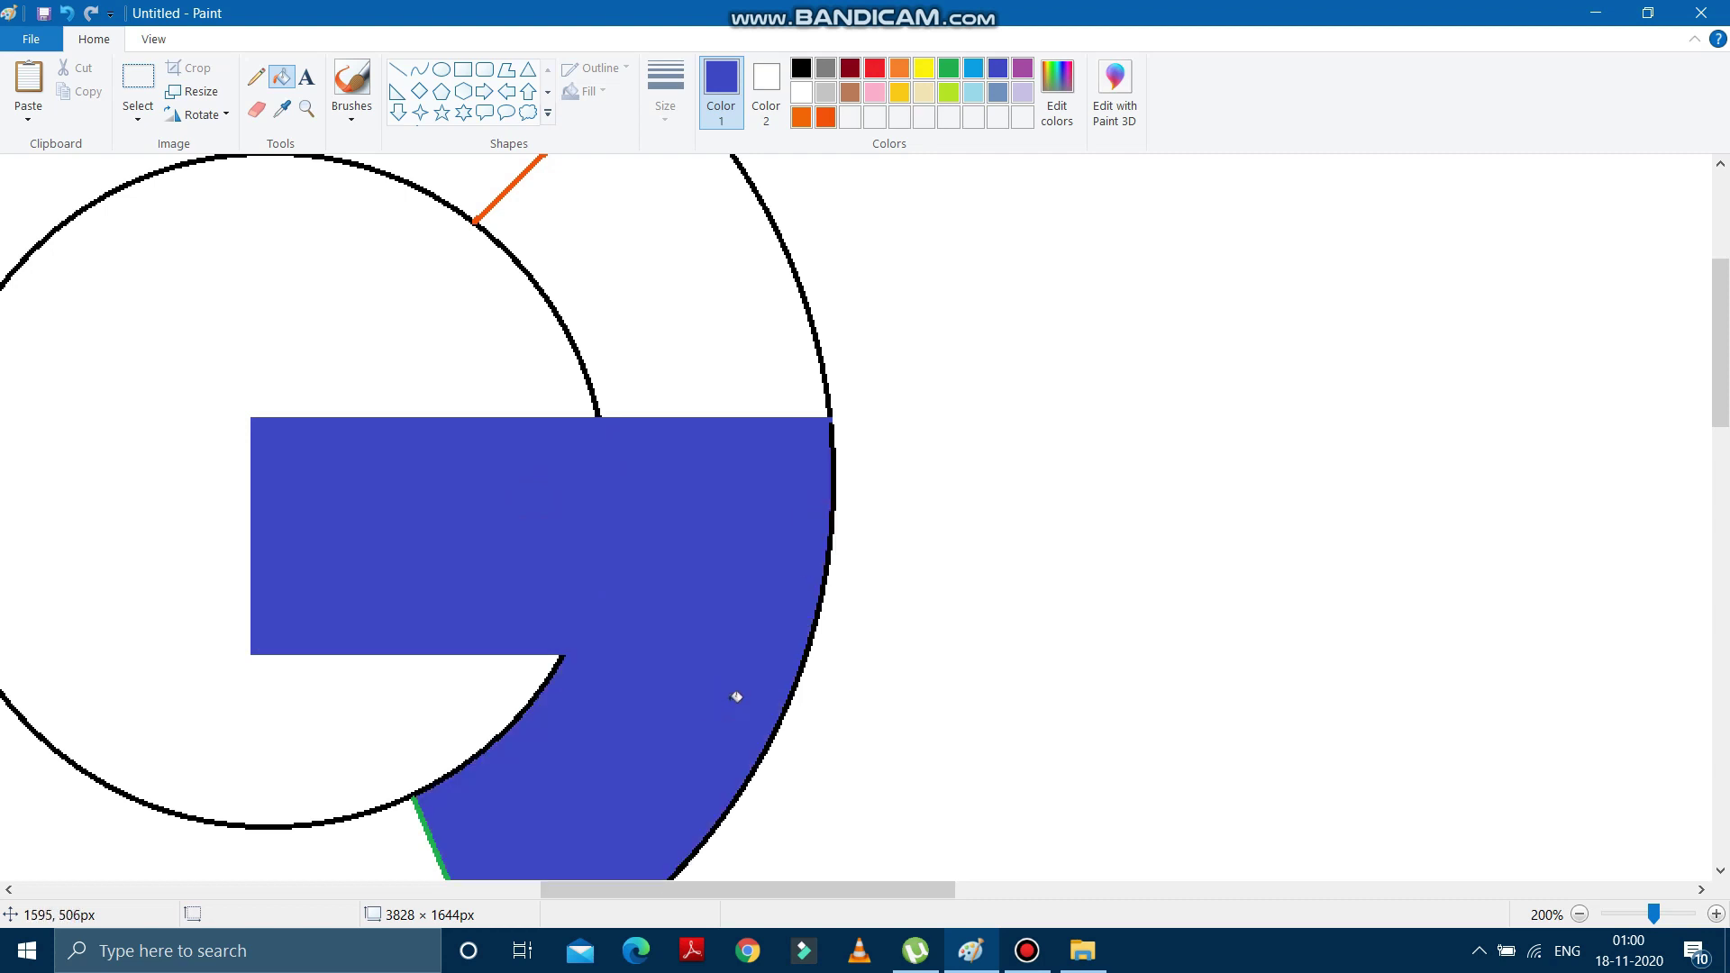
{"action": "scroll", "coordinate": [892, 712], "scroll_direction": "down", "scroll_amount": 1}
{"action": "left_click", "coordinate": [1004, 889]}
{"action": "left_click_drag", "start_coordinate": [1004, 889], "coordinate": [811, 872]}
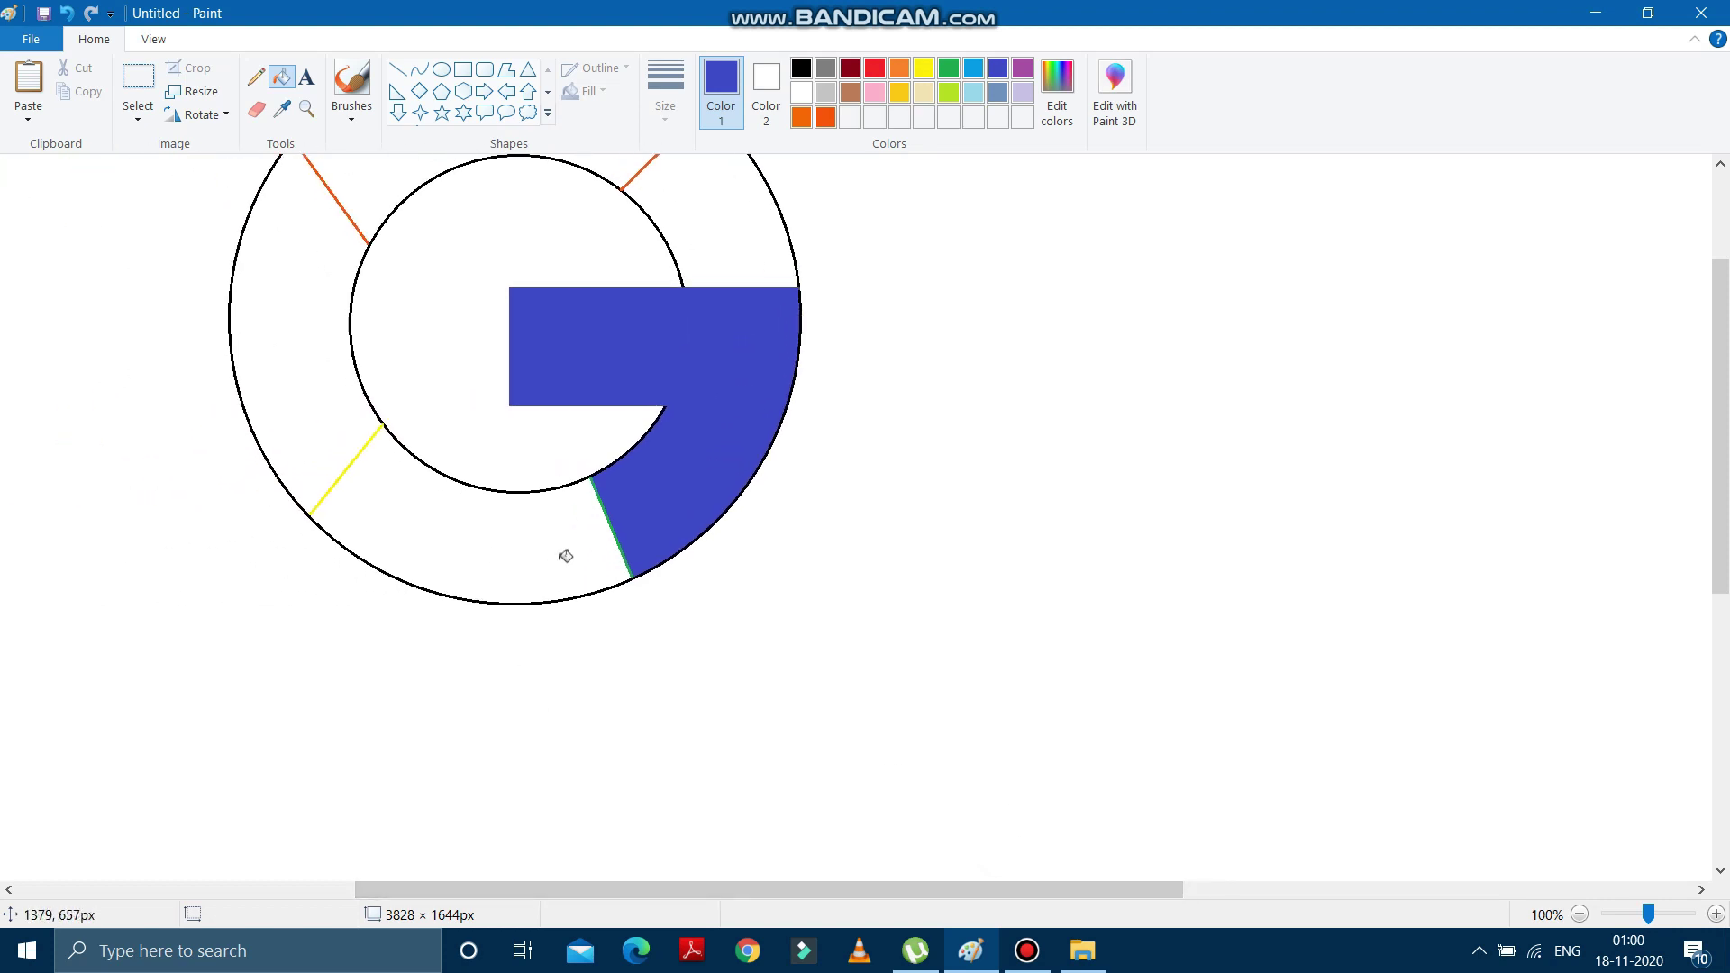
- Fill the bottom ring segment green and the left ring segment yellow
{"action": "left_click", "coordinate": [953, 72]}
{"action": "left_click", "coordinate": [523, 528]}
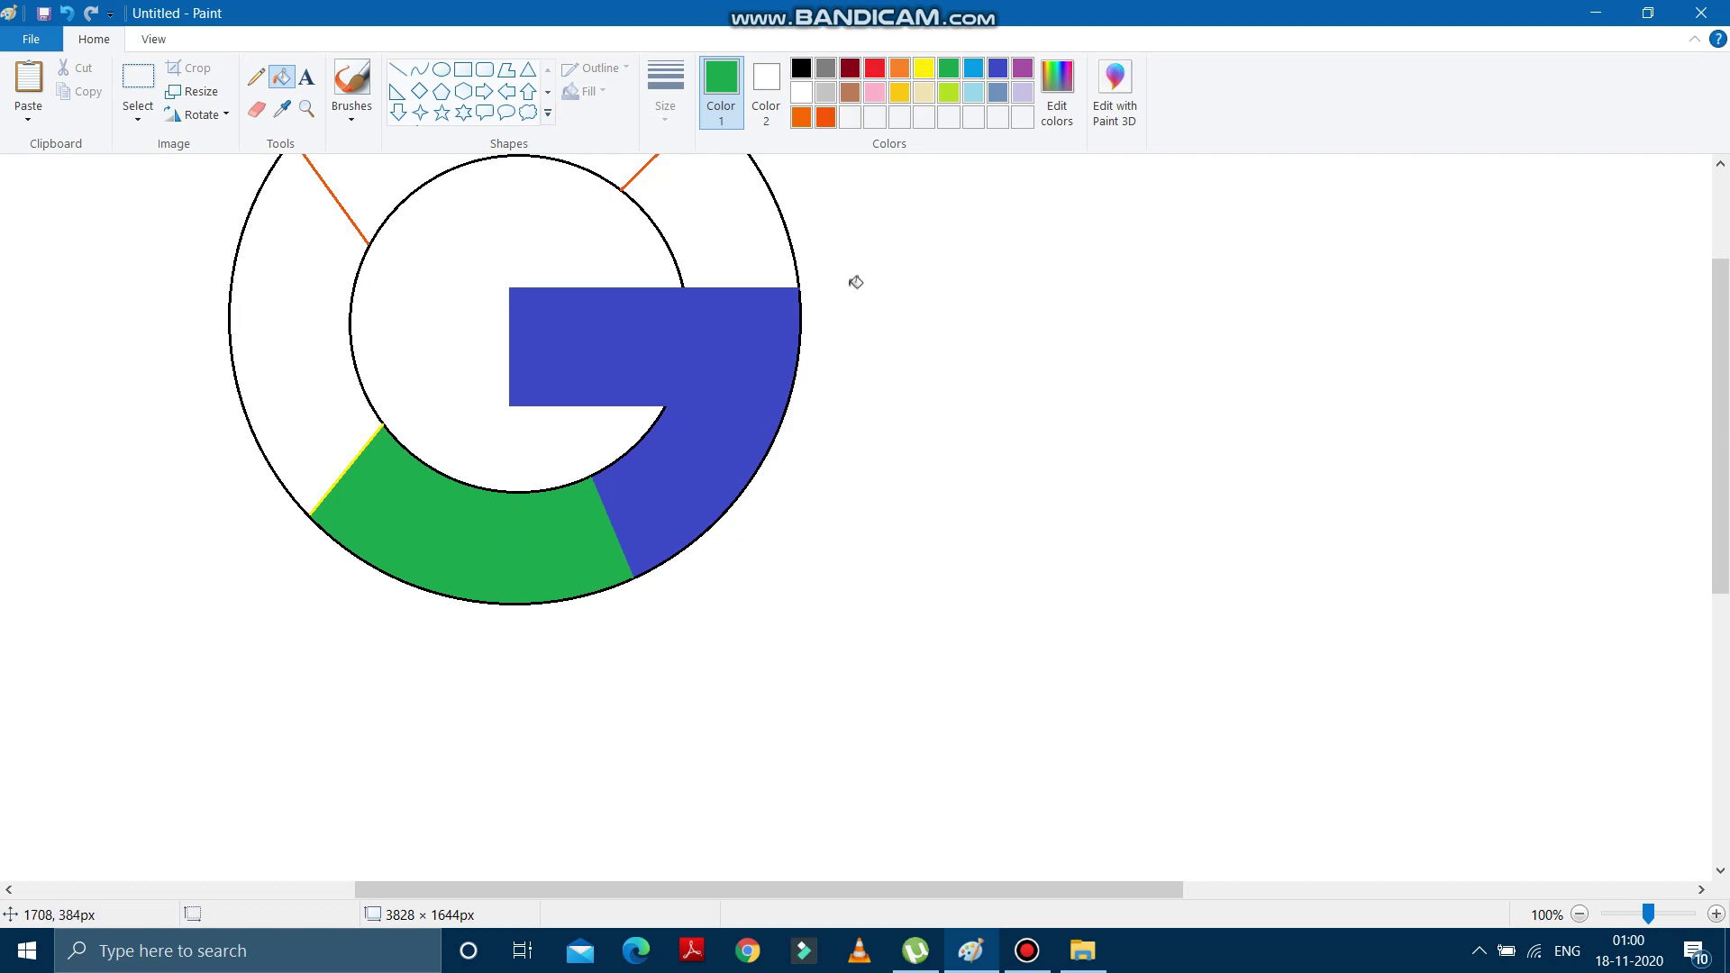
{"action": "left_click", "coordinate": [926, 67]}
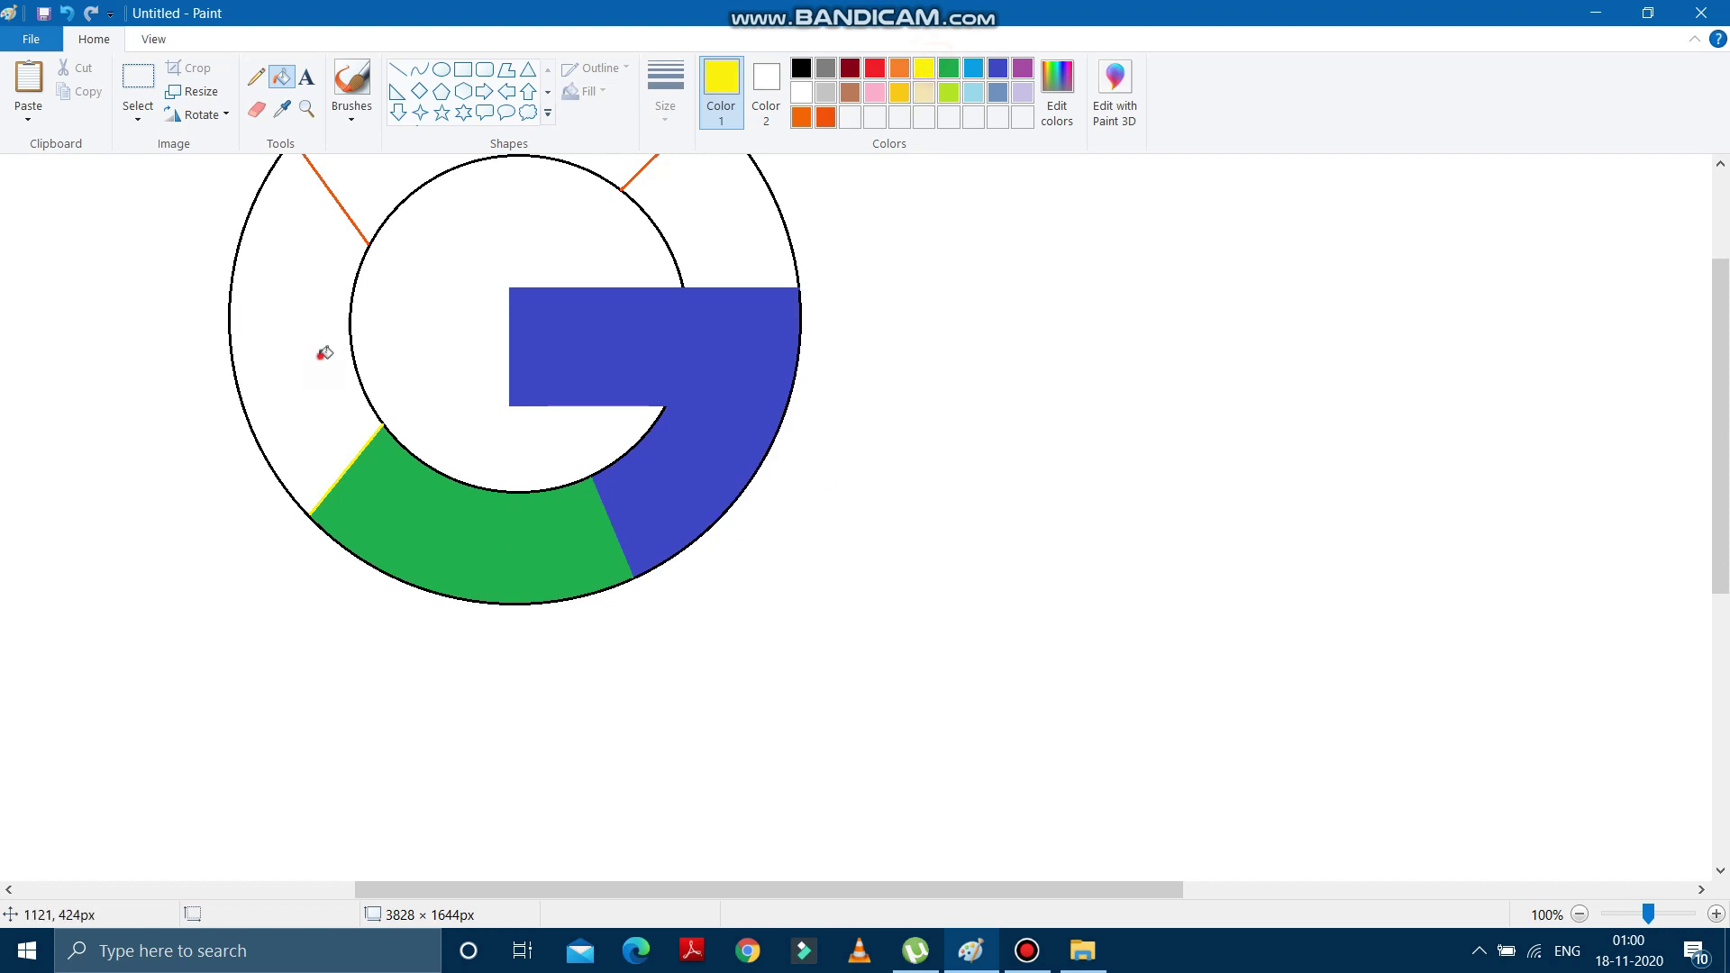
{"action": "left_click", "coordinate": [325, 354]}
{"action": "scroll", "coordinate": [911, 479], "scroll_direction": "up", "scroll_amount": 2}
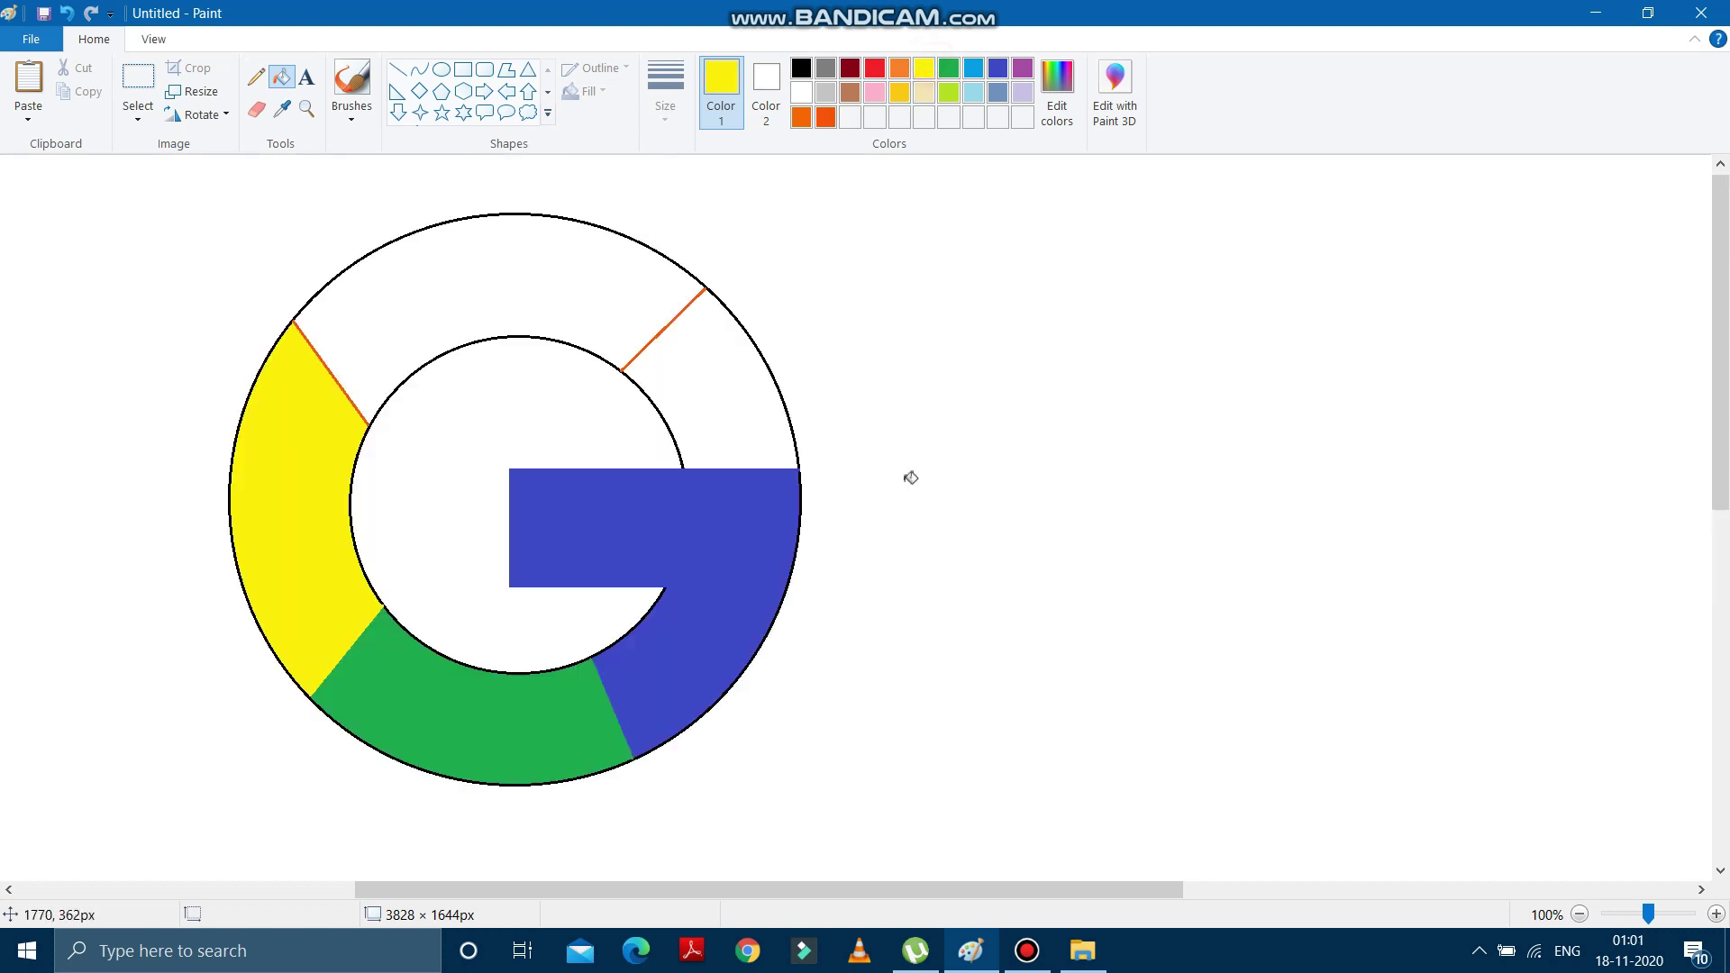
- Fill the top ring segment orange-red and zoom in on the G's upper-right opening
{"action": "left_click", "coordinate": [826, 118]}
{"action": "left_click", "coordinate": [487, 292]}
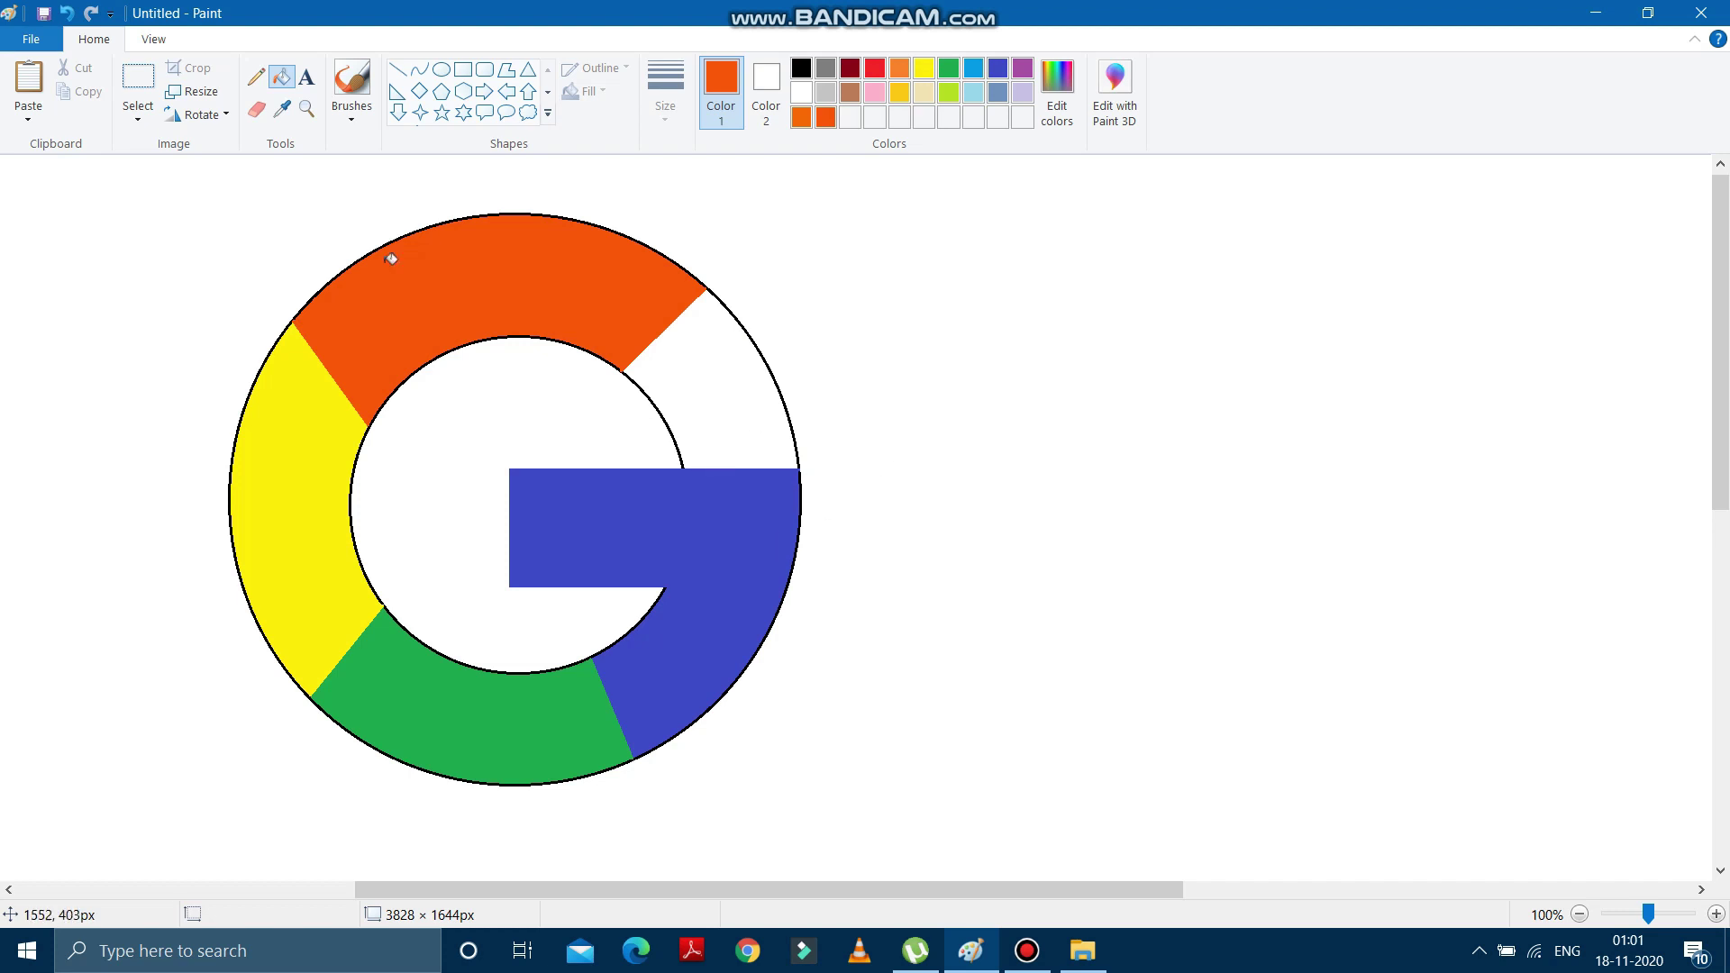
{"action": "left_click", "coordinate": [306, 115]}
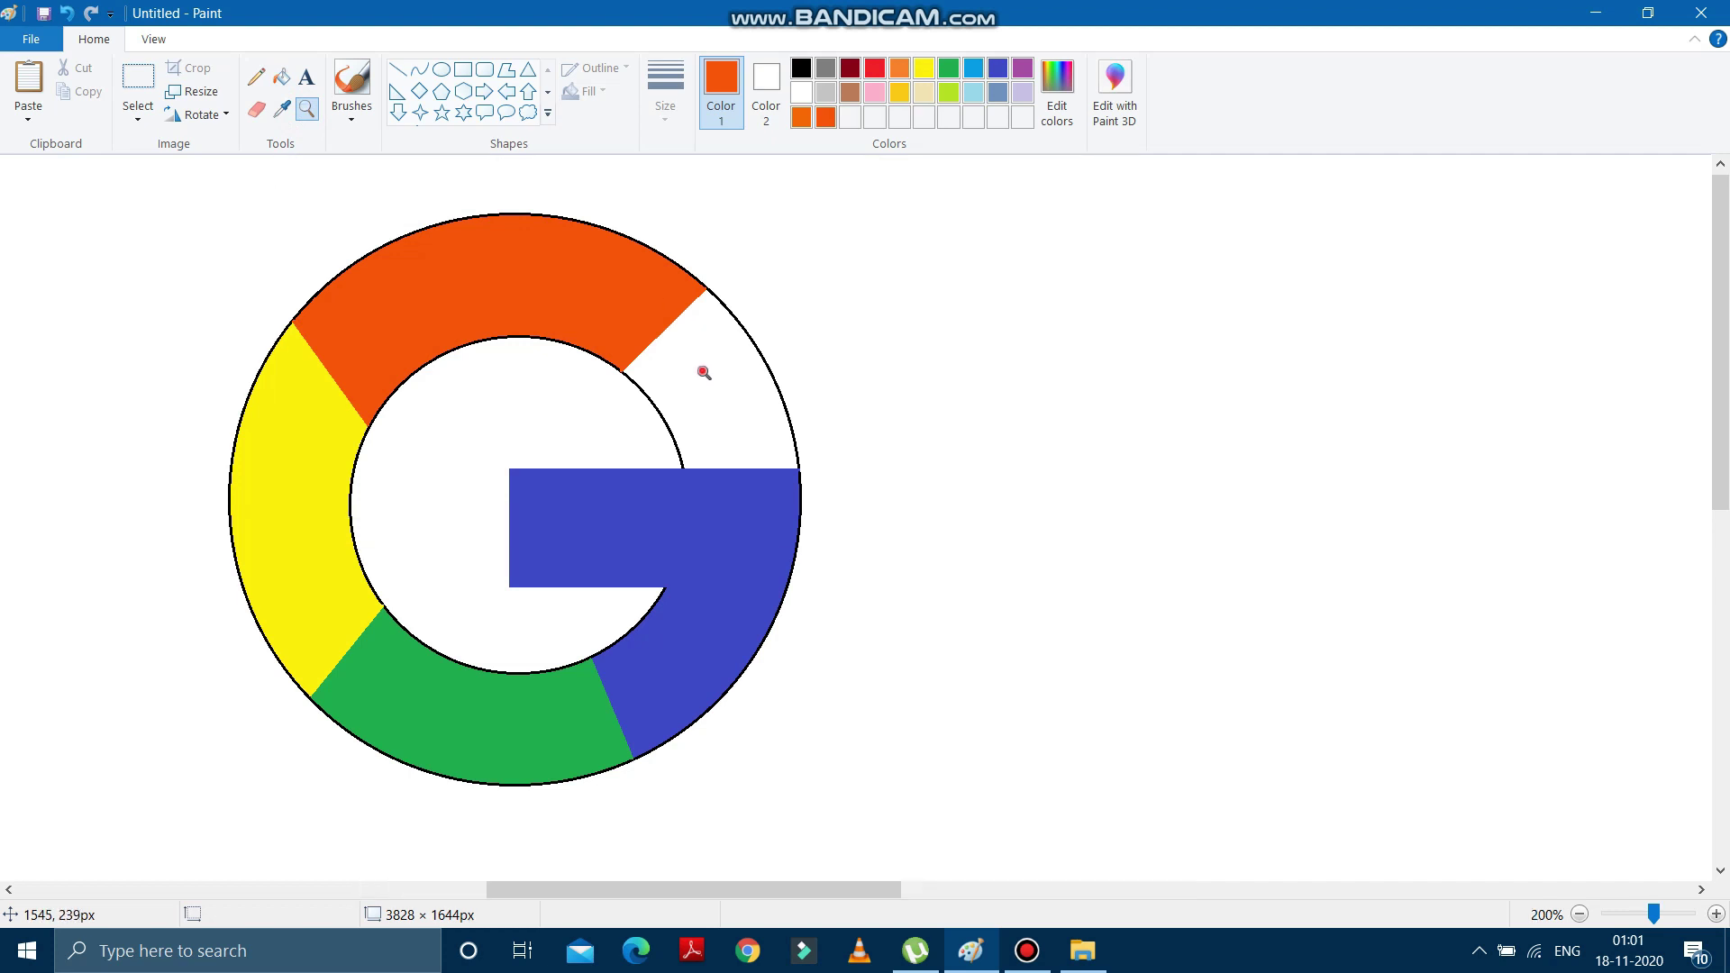
{"action": "left_click", "coordinate": [701, 365]}
{"action": "left_click", "coordinate": [880, 523]}
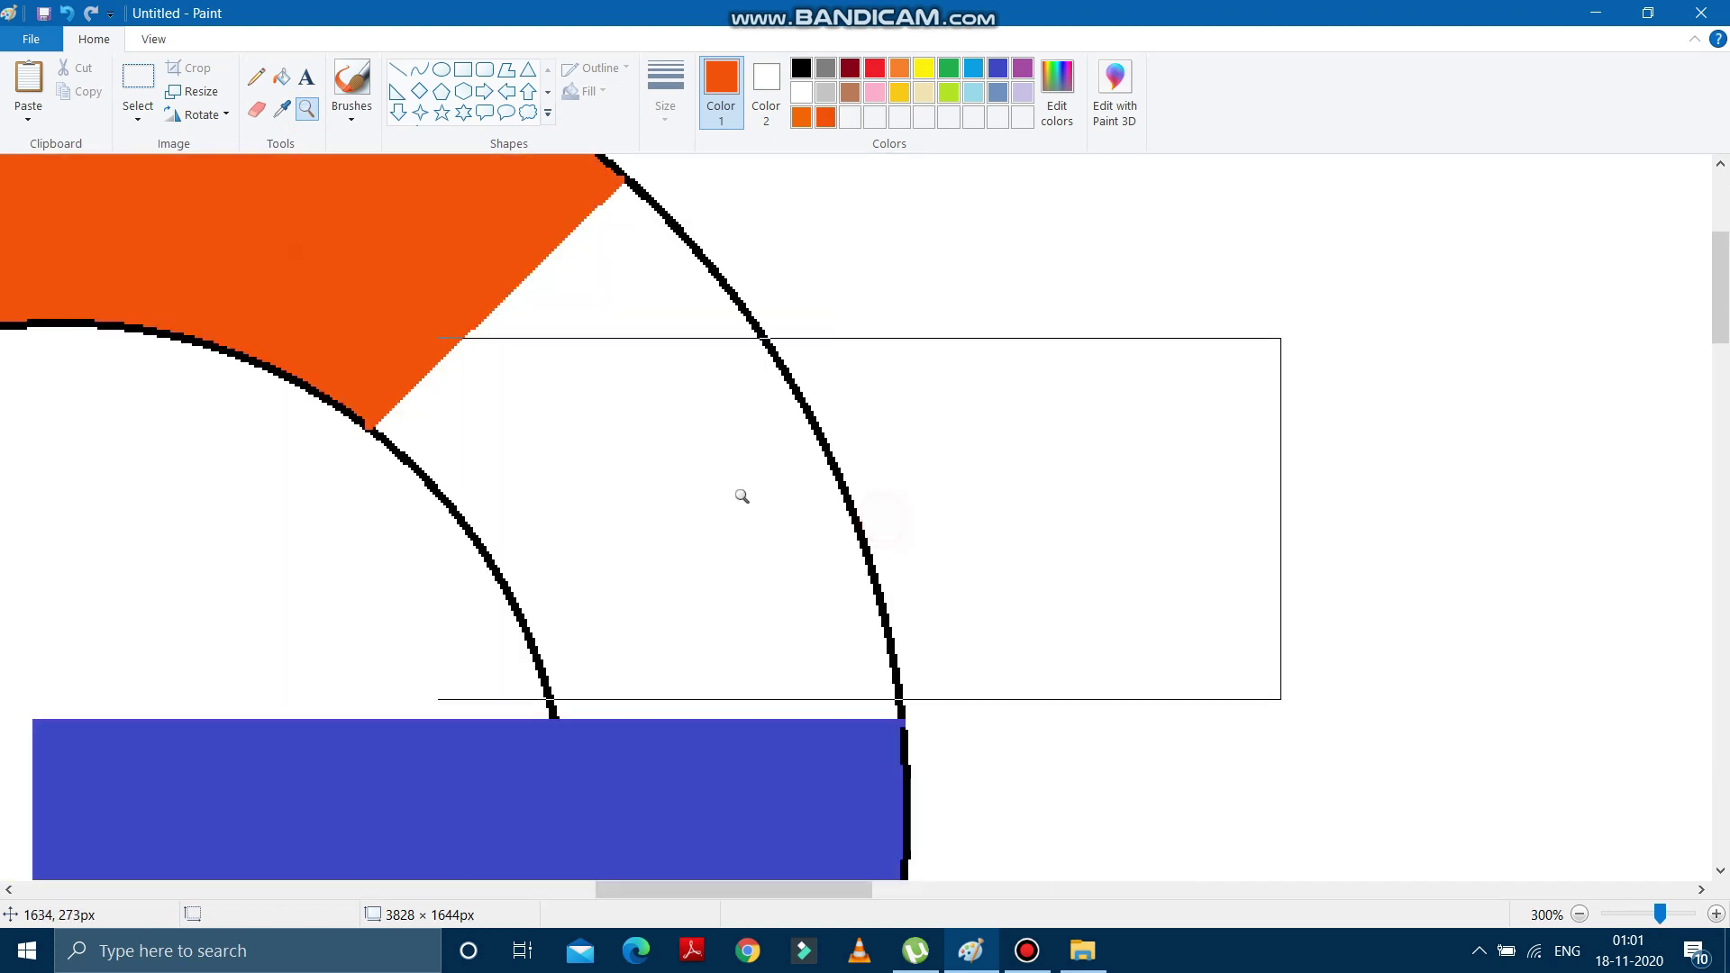
- Erase the outer and inner black arcs at the G's upper-right opening
{"action": "left_click", "coordinate": [260, 110]}
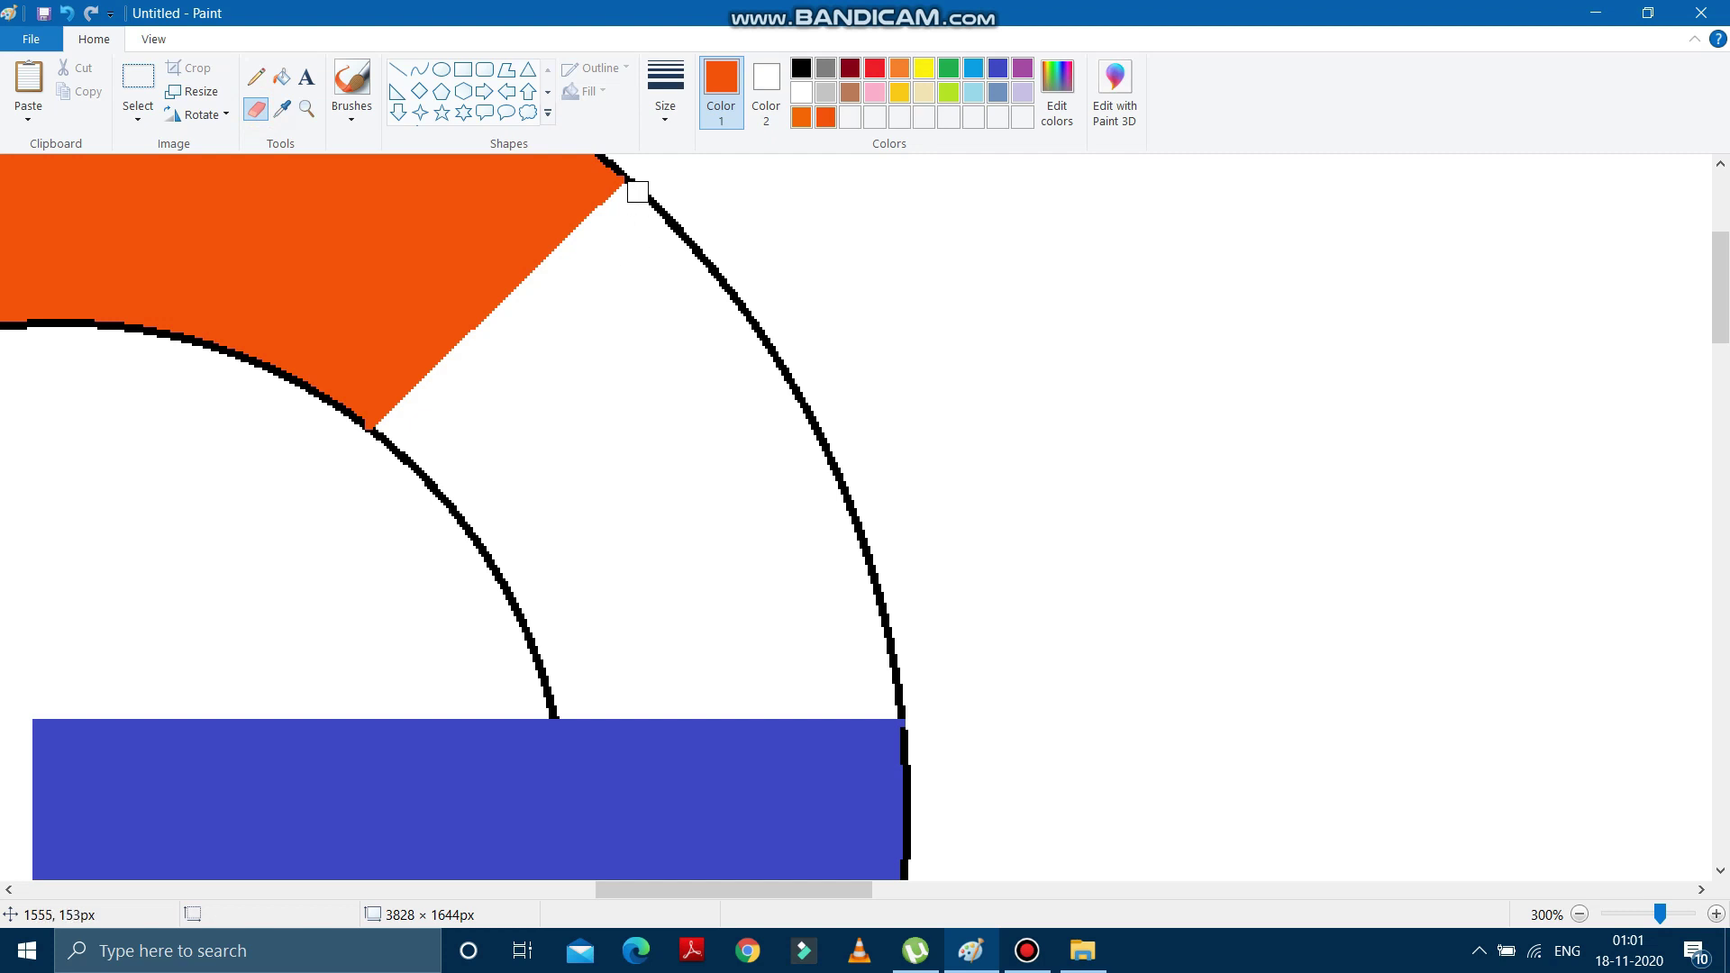
{"action": "mouse_move", "coordinate": [642, 197]}
{"action": "left_mouse_down"}
{"action": "mouse_move", "coordinate": [803, 406]}
{"action": "mouse_move", "coordinate": [897, 671]}
{"action": "left_mouse_up"}
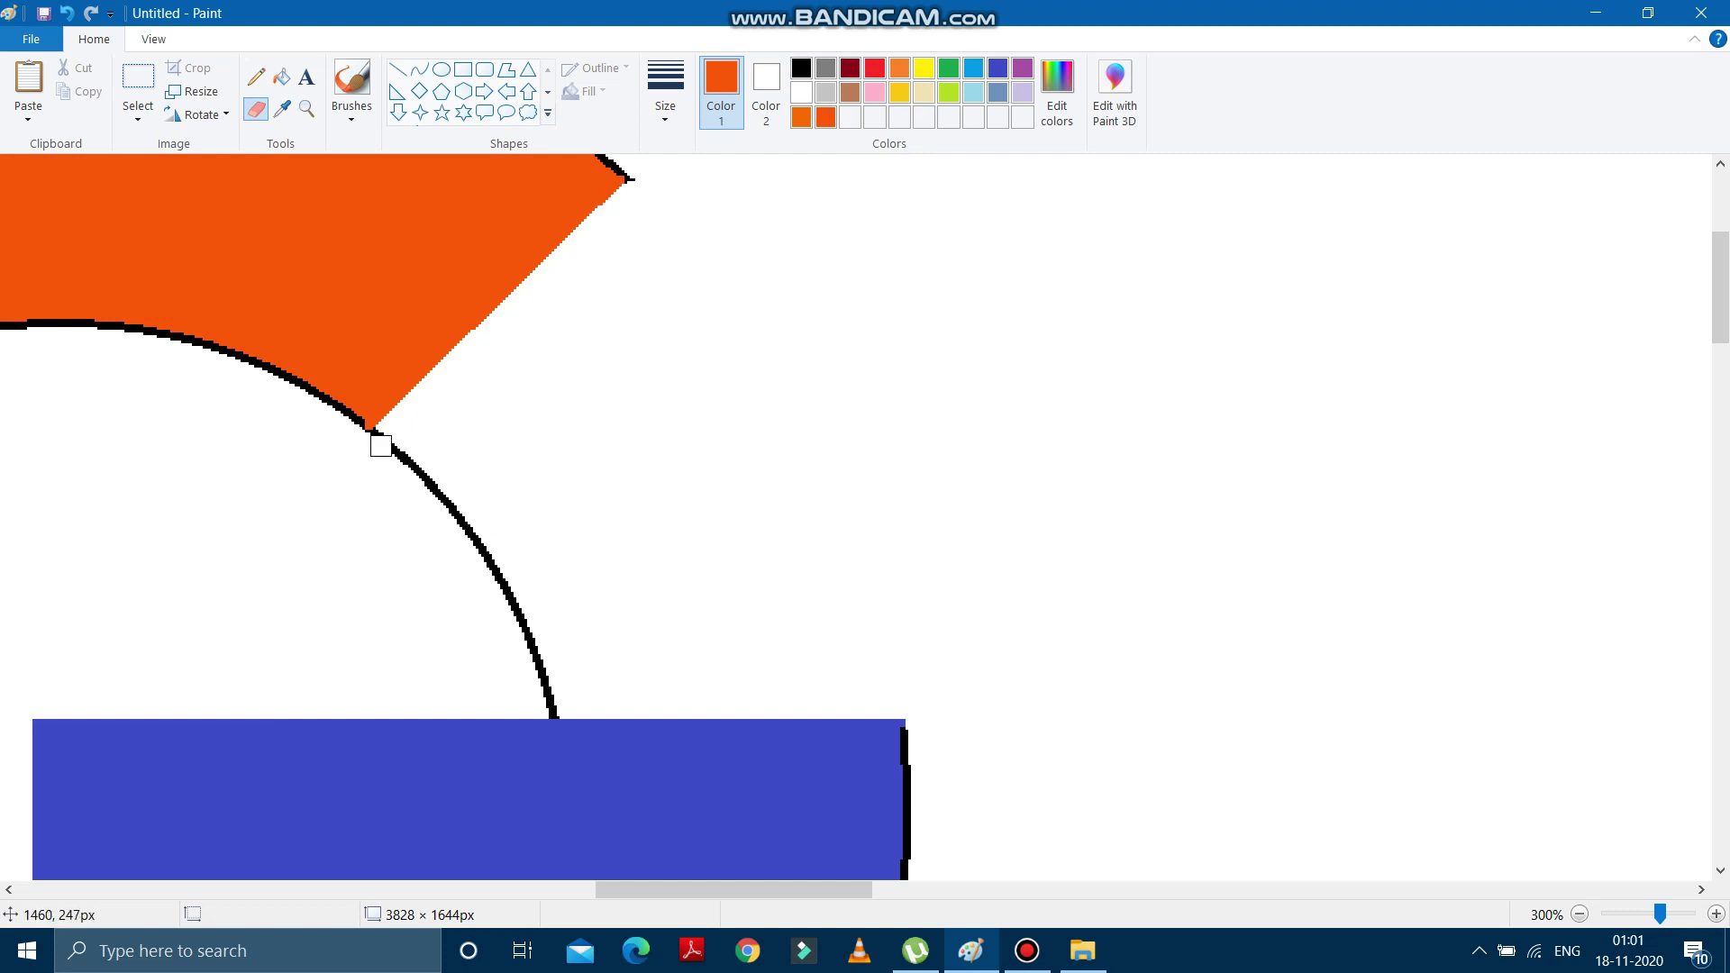
{"action": "mouse_move", "coordinate": [380, 443]}
{"action": "left_mouse_down"}
{"action": "mouse_move", "coordinate": [454, 508]}
{"action": "mouse_move", "coordinate": [540, 670]}
{"action": "left_mouse_up"}
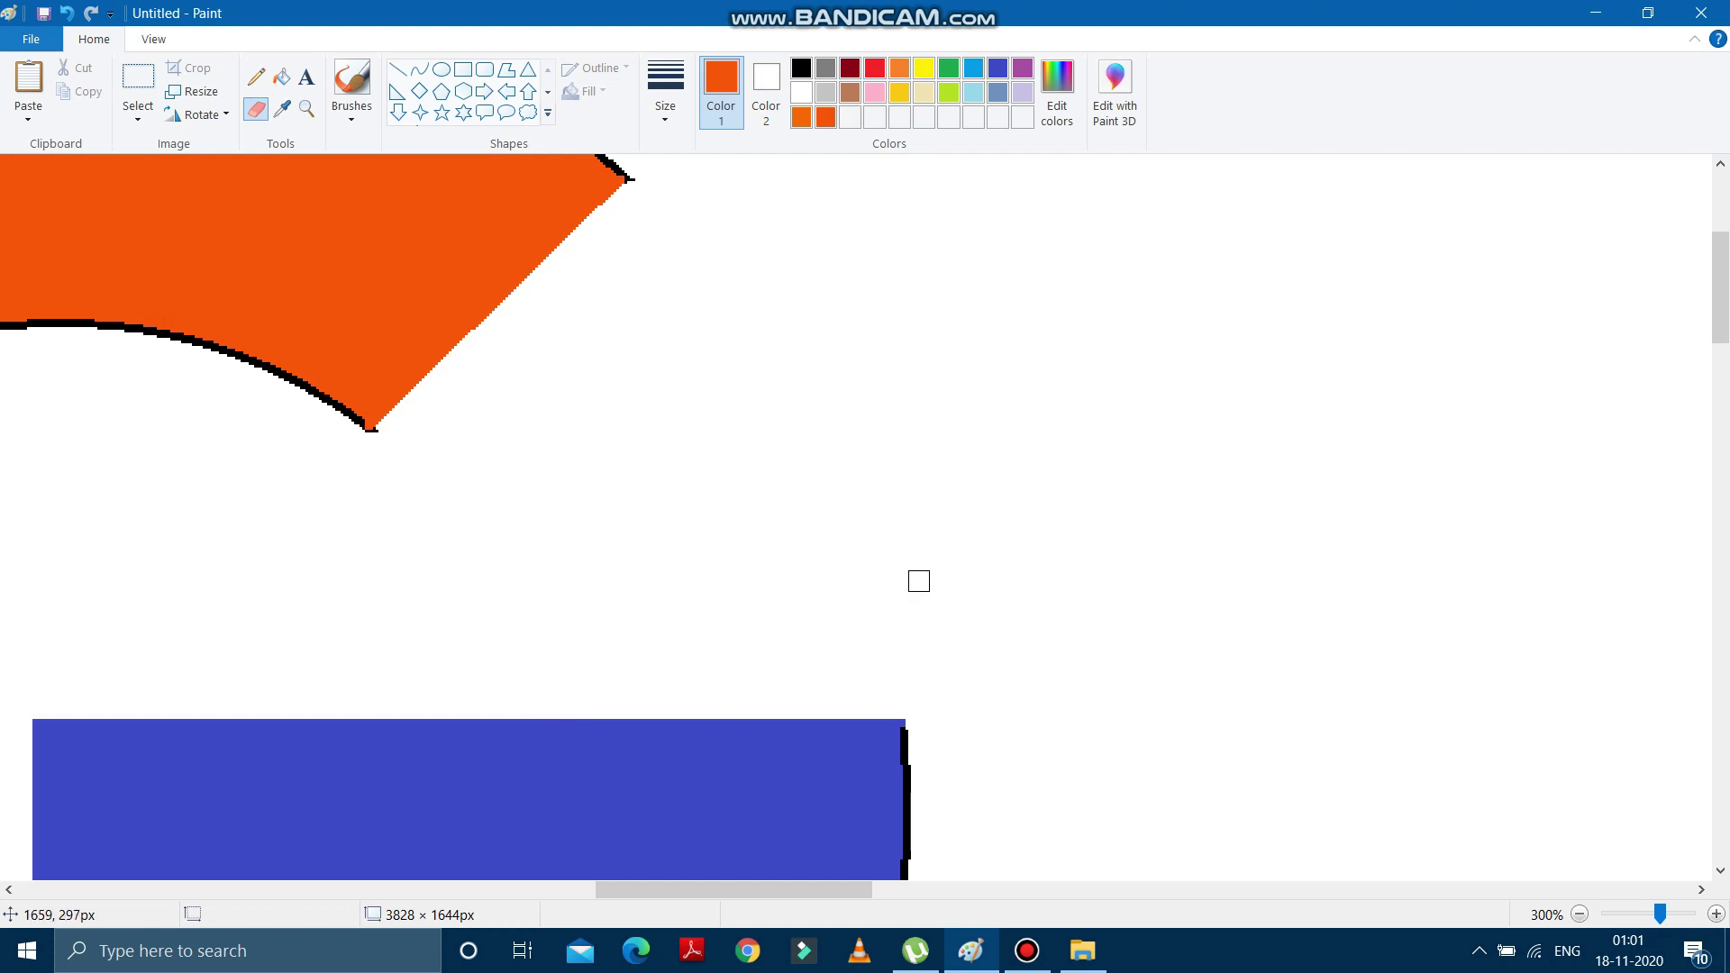
{"action": "scroll", "coordinate": [900, 554], "scroll_direction": "down", "scroll_amount": 2}
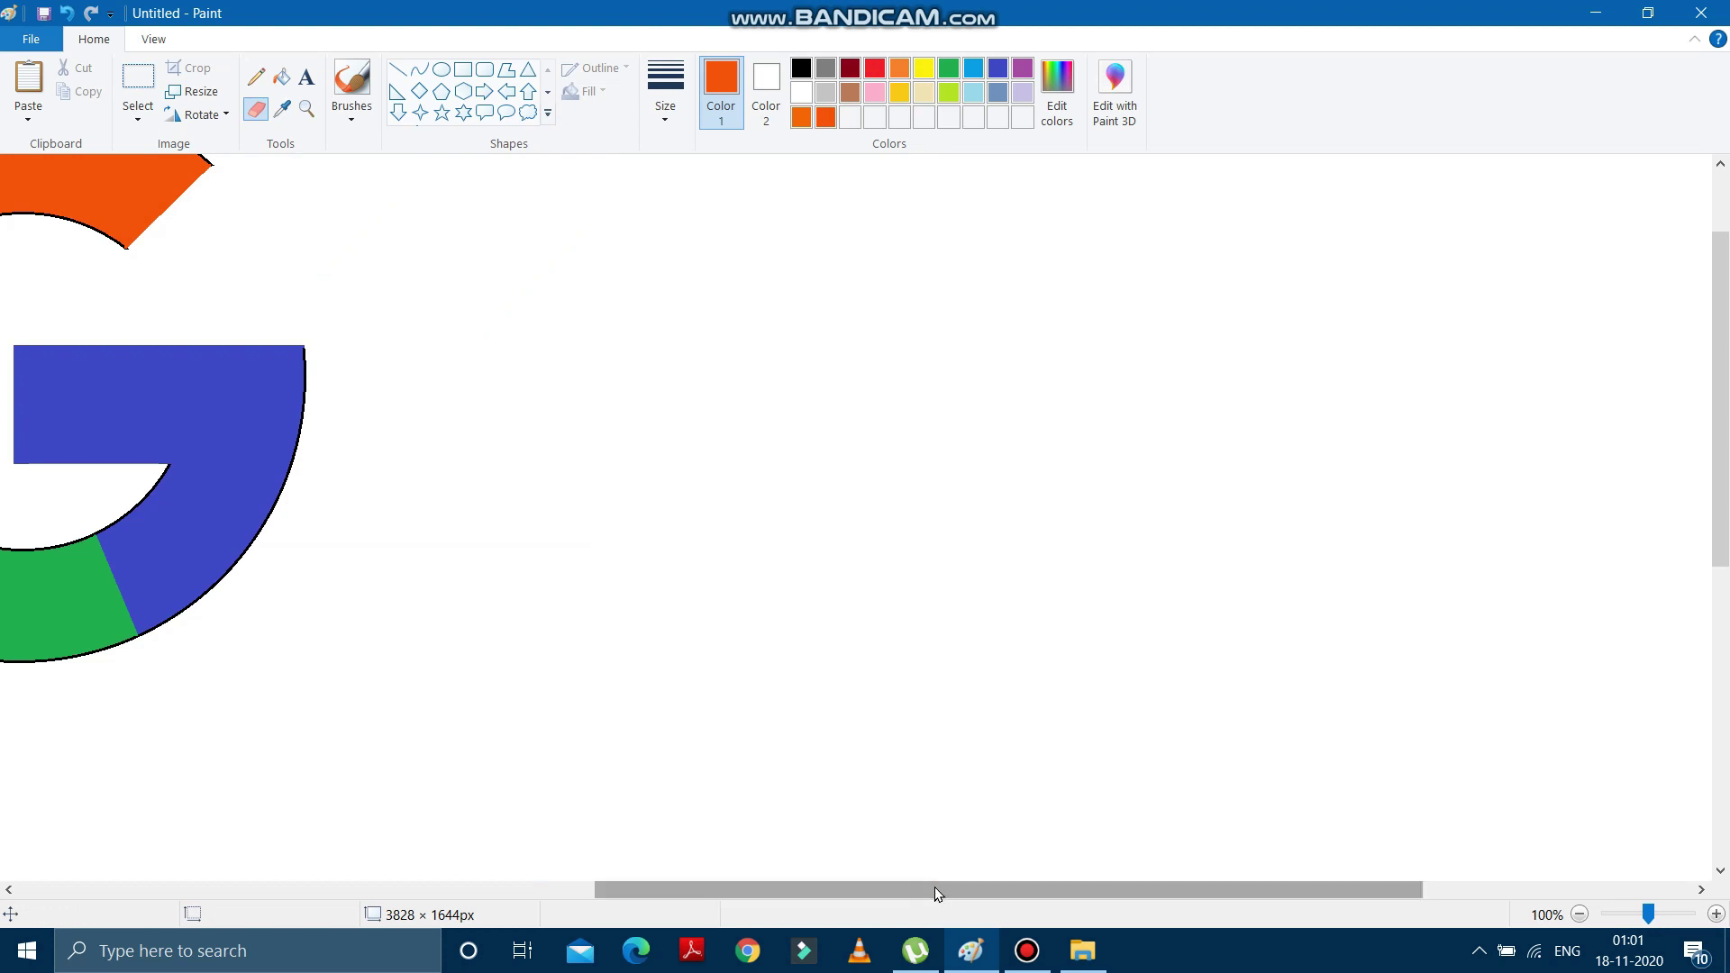
- Draw a red curve to the right of the G and bend it into a rounded corner
{"action": "scroll", "coordinate": [652, 796], "scroll_direction": "down", "scroll_amount": 1}
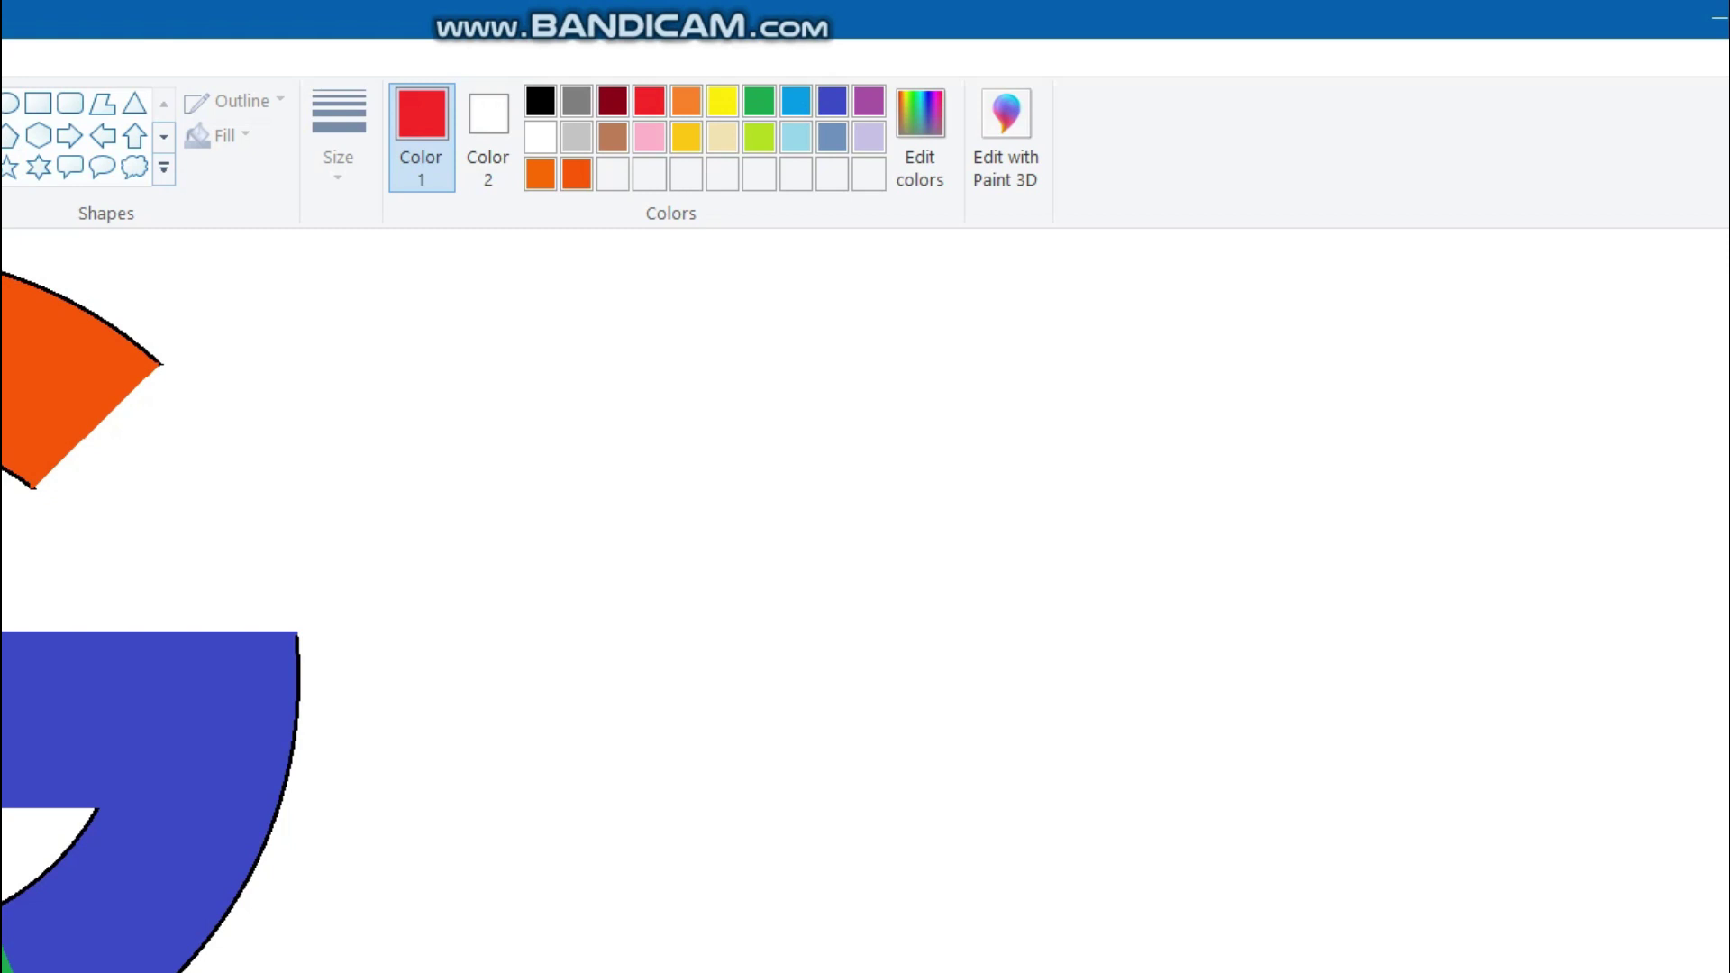
{"action": "left_click", "coordinate": [10, 102]}
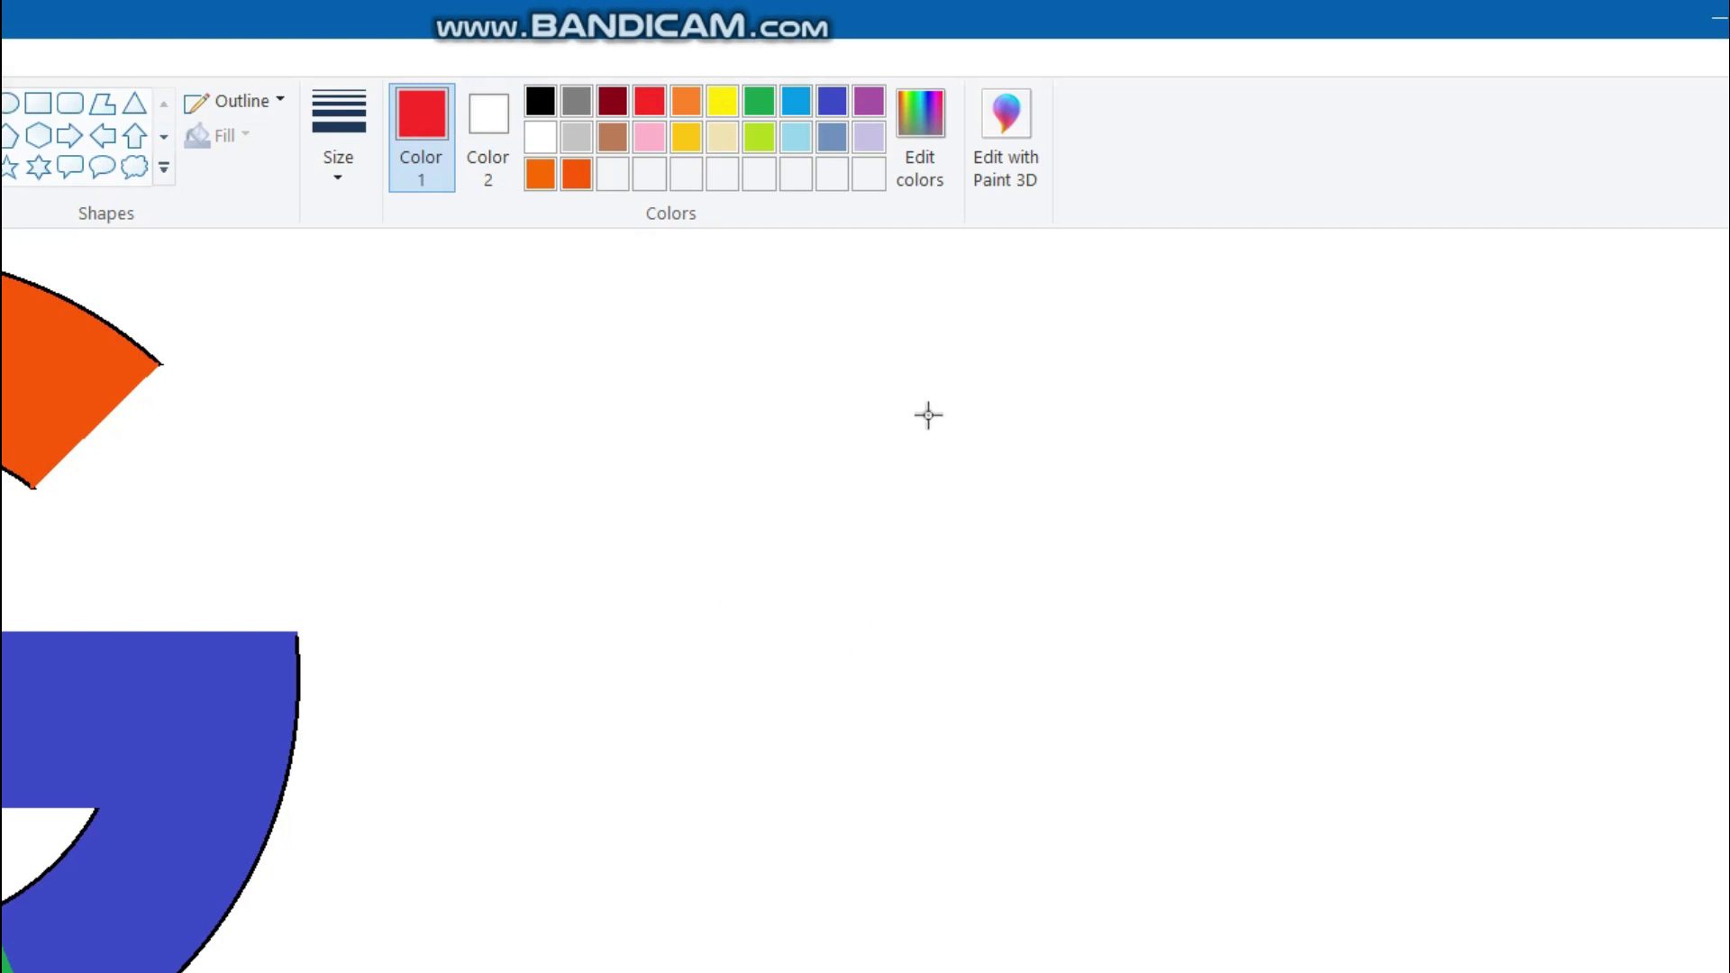
{"action": "left_click_drag", "start_coordinate": [957, 336], "coordinate": [650, 635]}
{"action": "left_click_drag", "start_coordinate": [776, 436], "coordinate": [641, 335]}
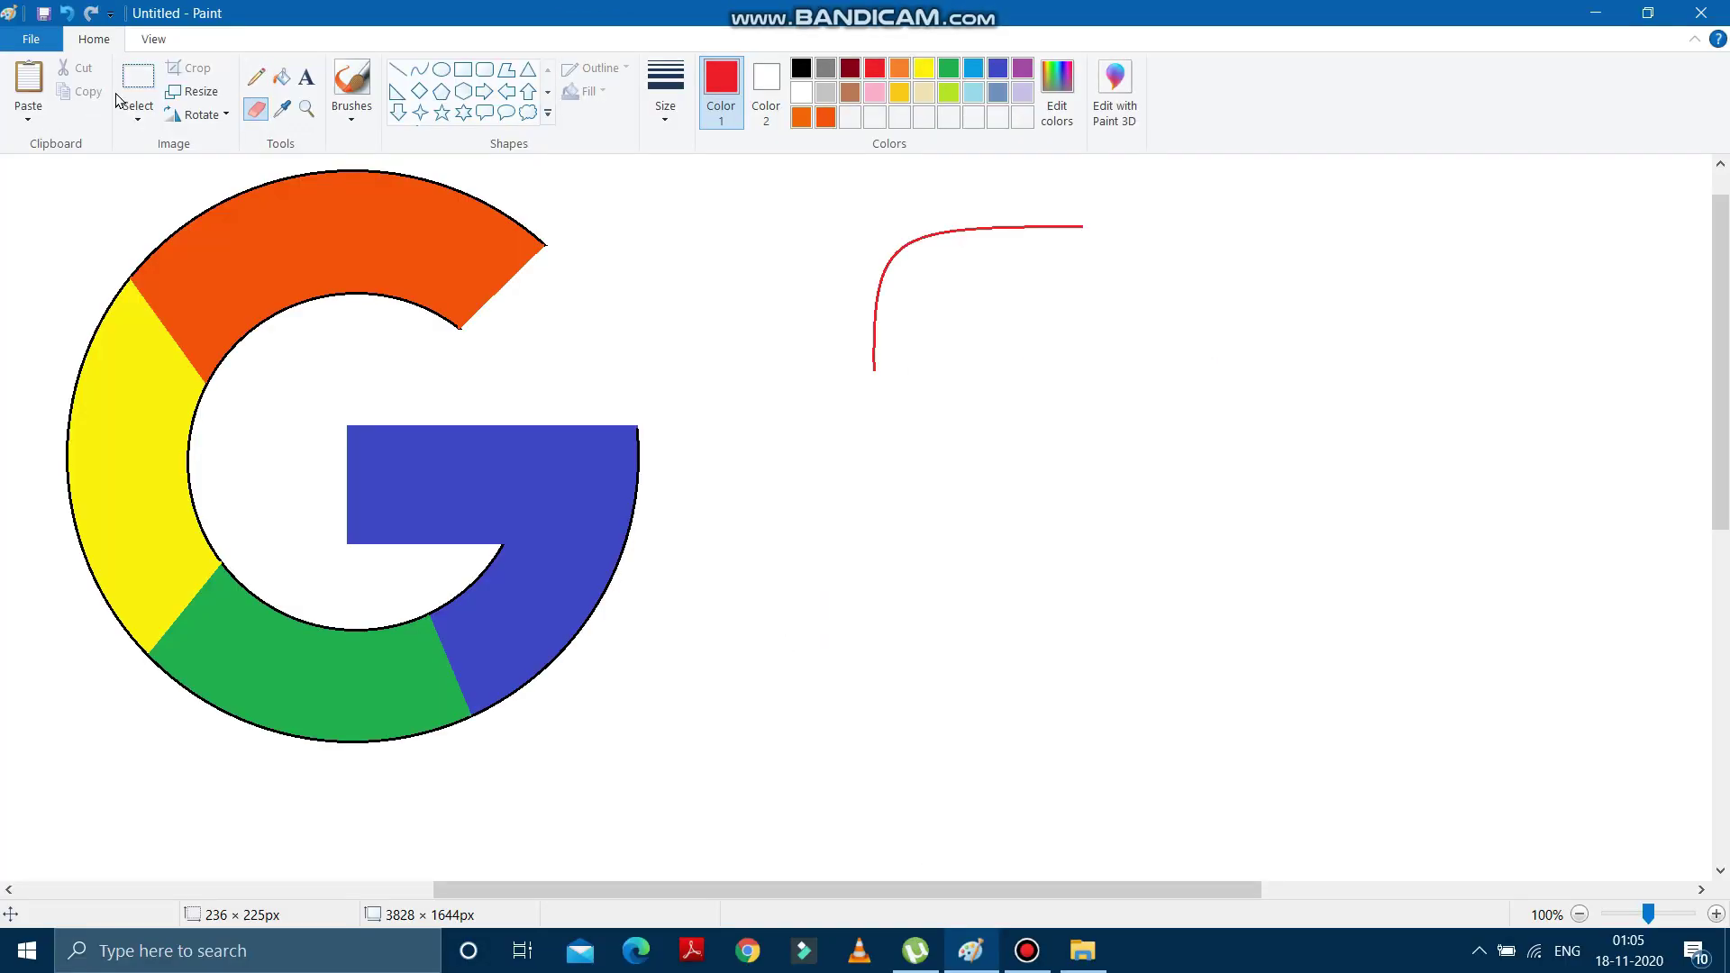
{"action": "left_click", "coordinate": [138, 85]}
- Copy the red corner curve and paste a duplicate below the original
{"action": "left_click_drag", "start_coordinate": [825, 174], "coordinate": [1230, 498]}
{"action": "left_click", "coordinate": [1343, 496]}
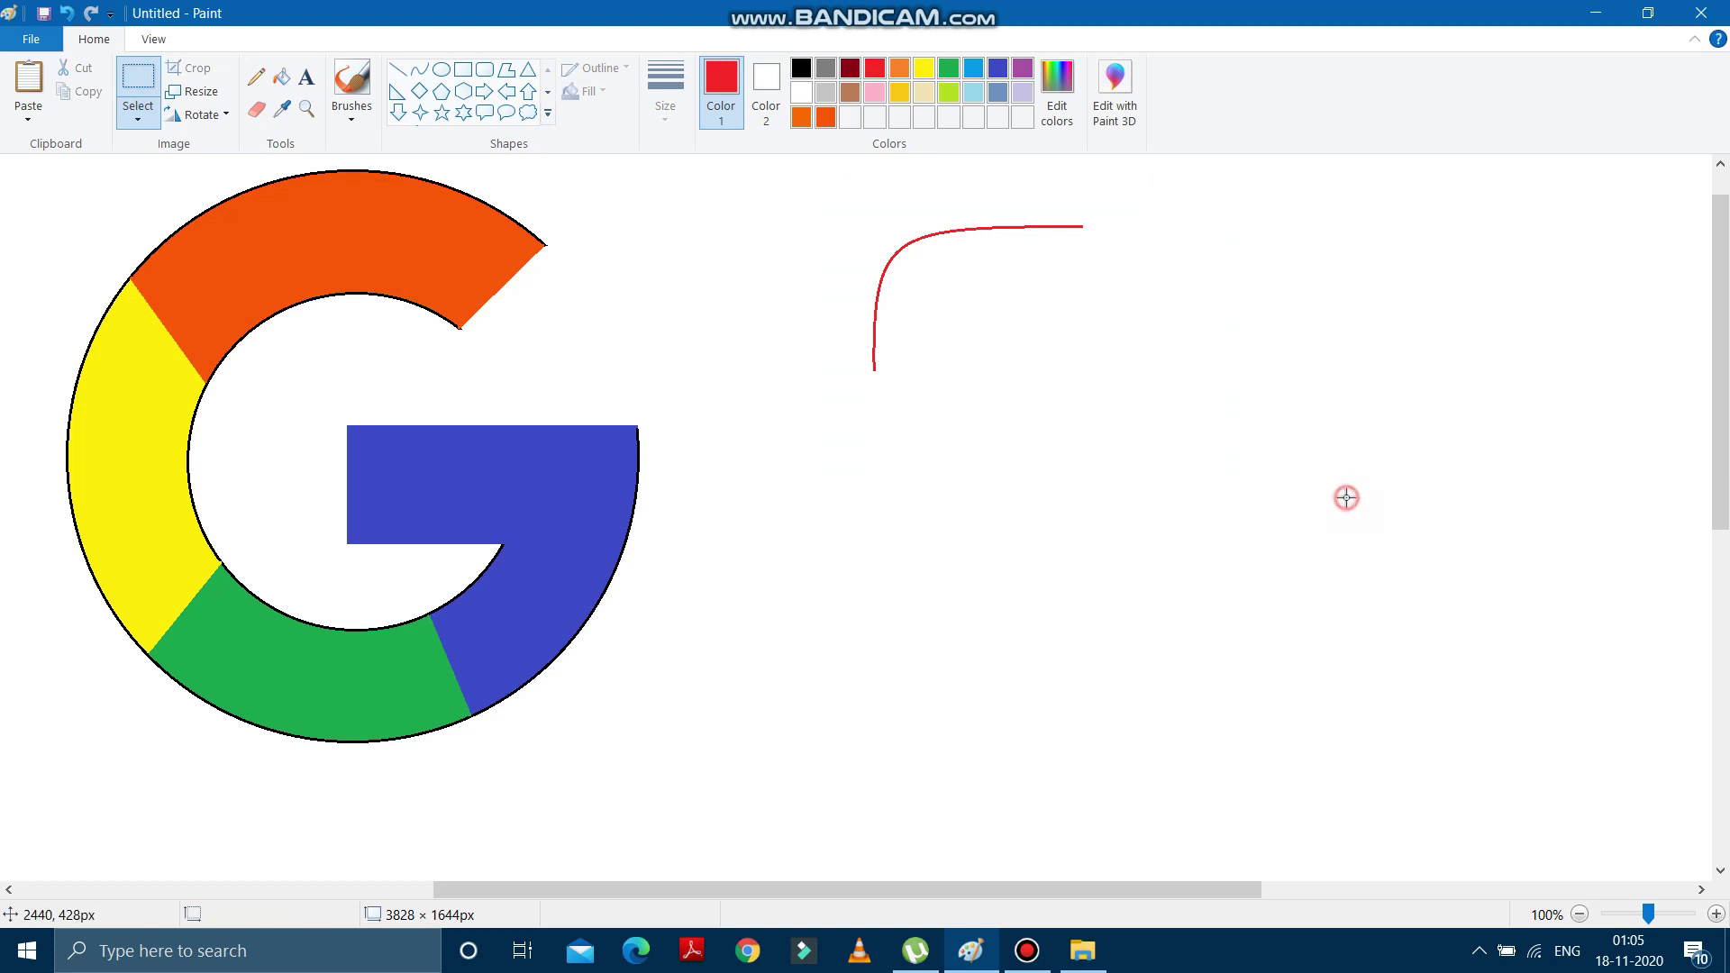
{"action": "left_click_drag", "start_coordinate": [819, 181], "coordinate": [1237, 442]}
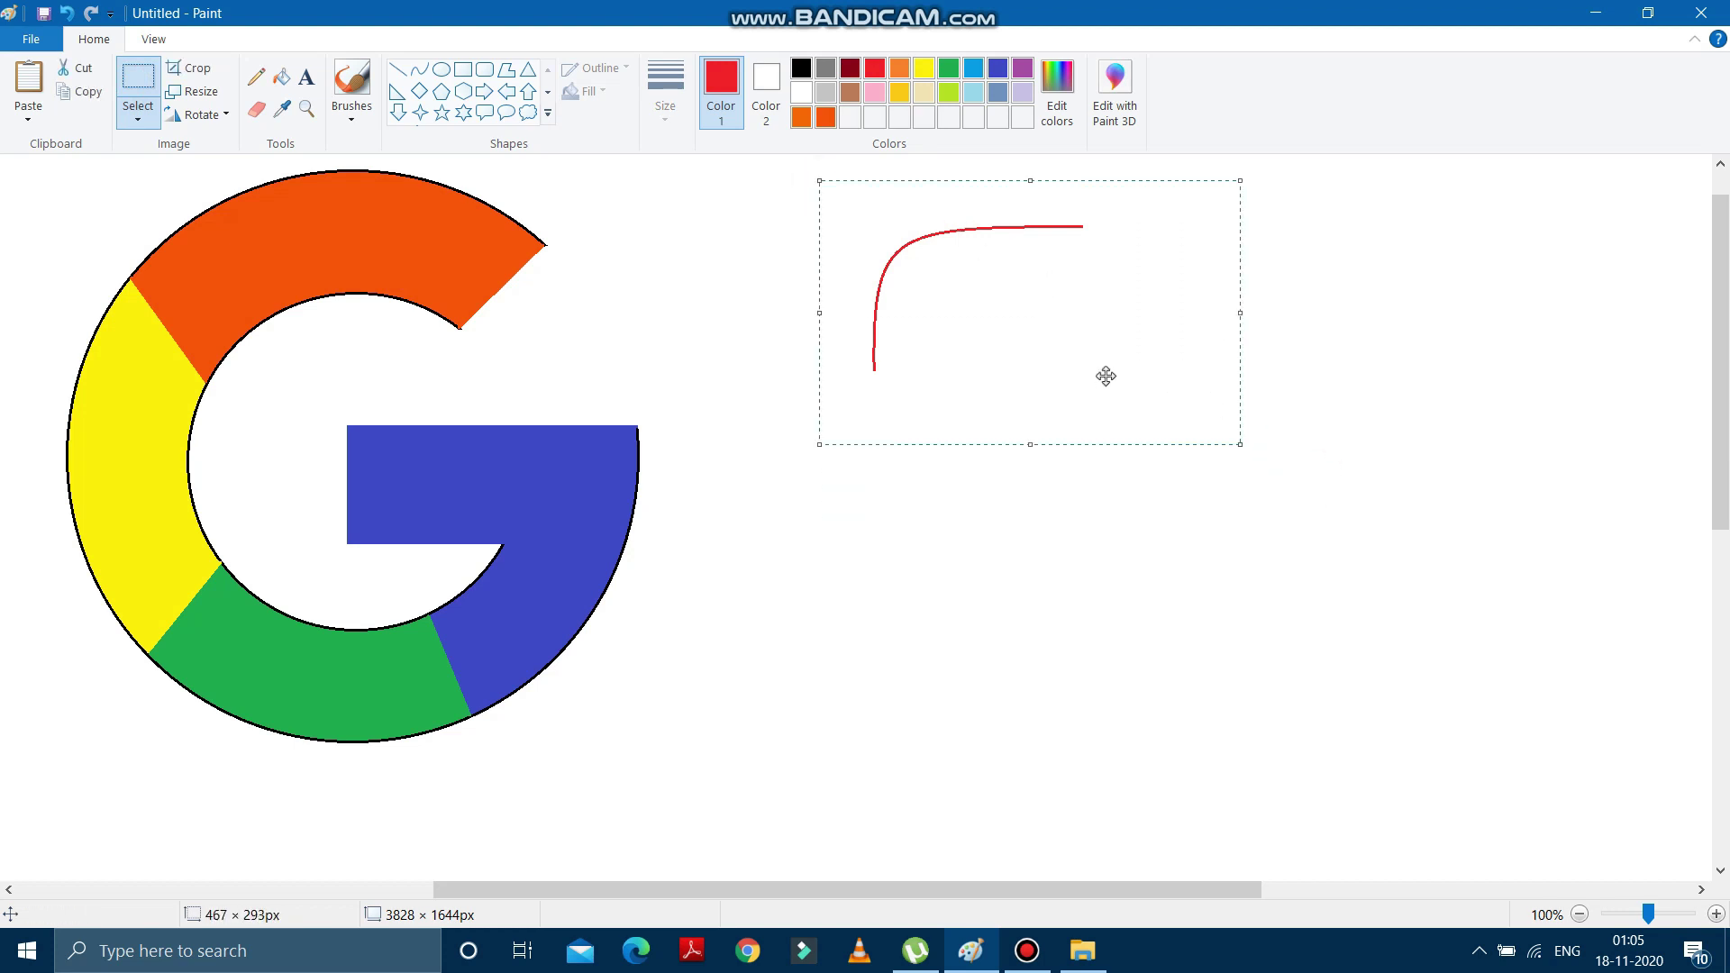
{"action": "right_click", "coordinate": [1105, 375]}
{"action": "left_click", "coordinate": [1179, 412]}
{"action": "left_click", "coordinate": [921, 597]}
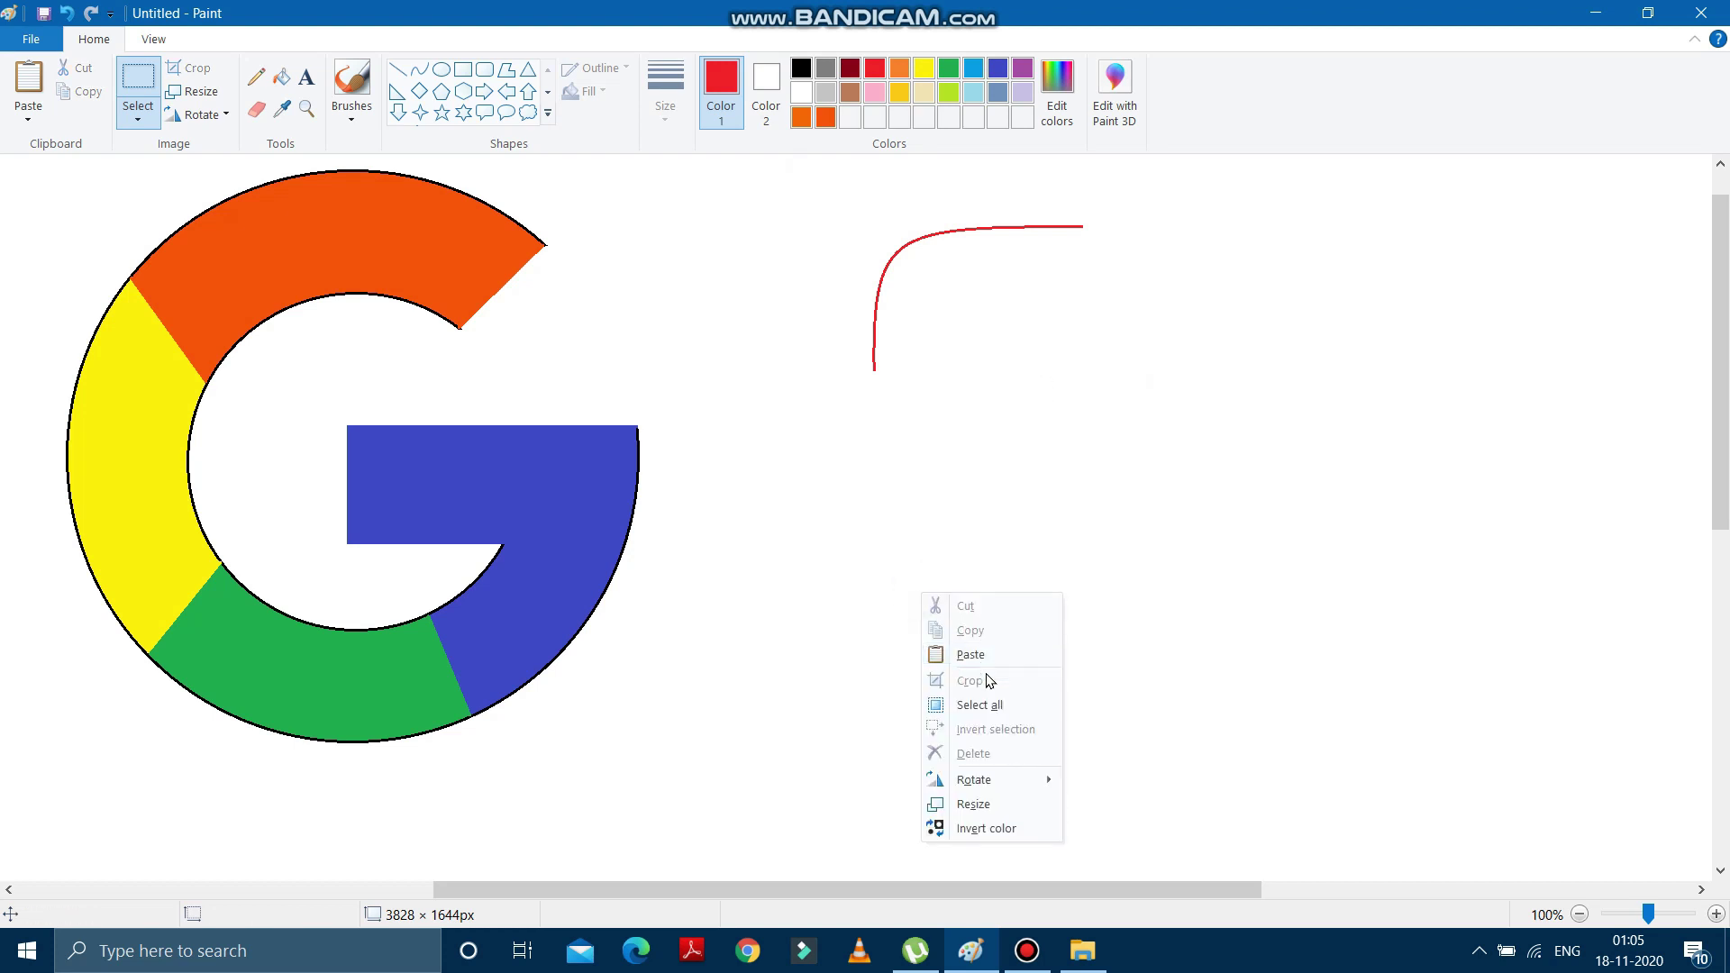
{"action": "left_click", "coordinate": [982, 661]}
{"action": "left_click_drag", "start_coordinate": [375, 410], "coordinate": [1205, 571]}
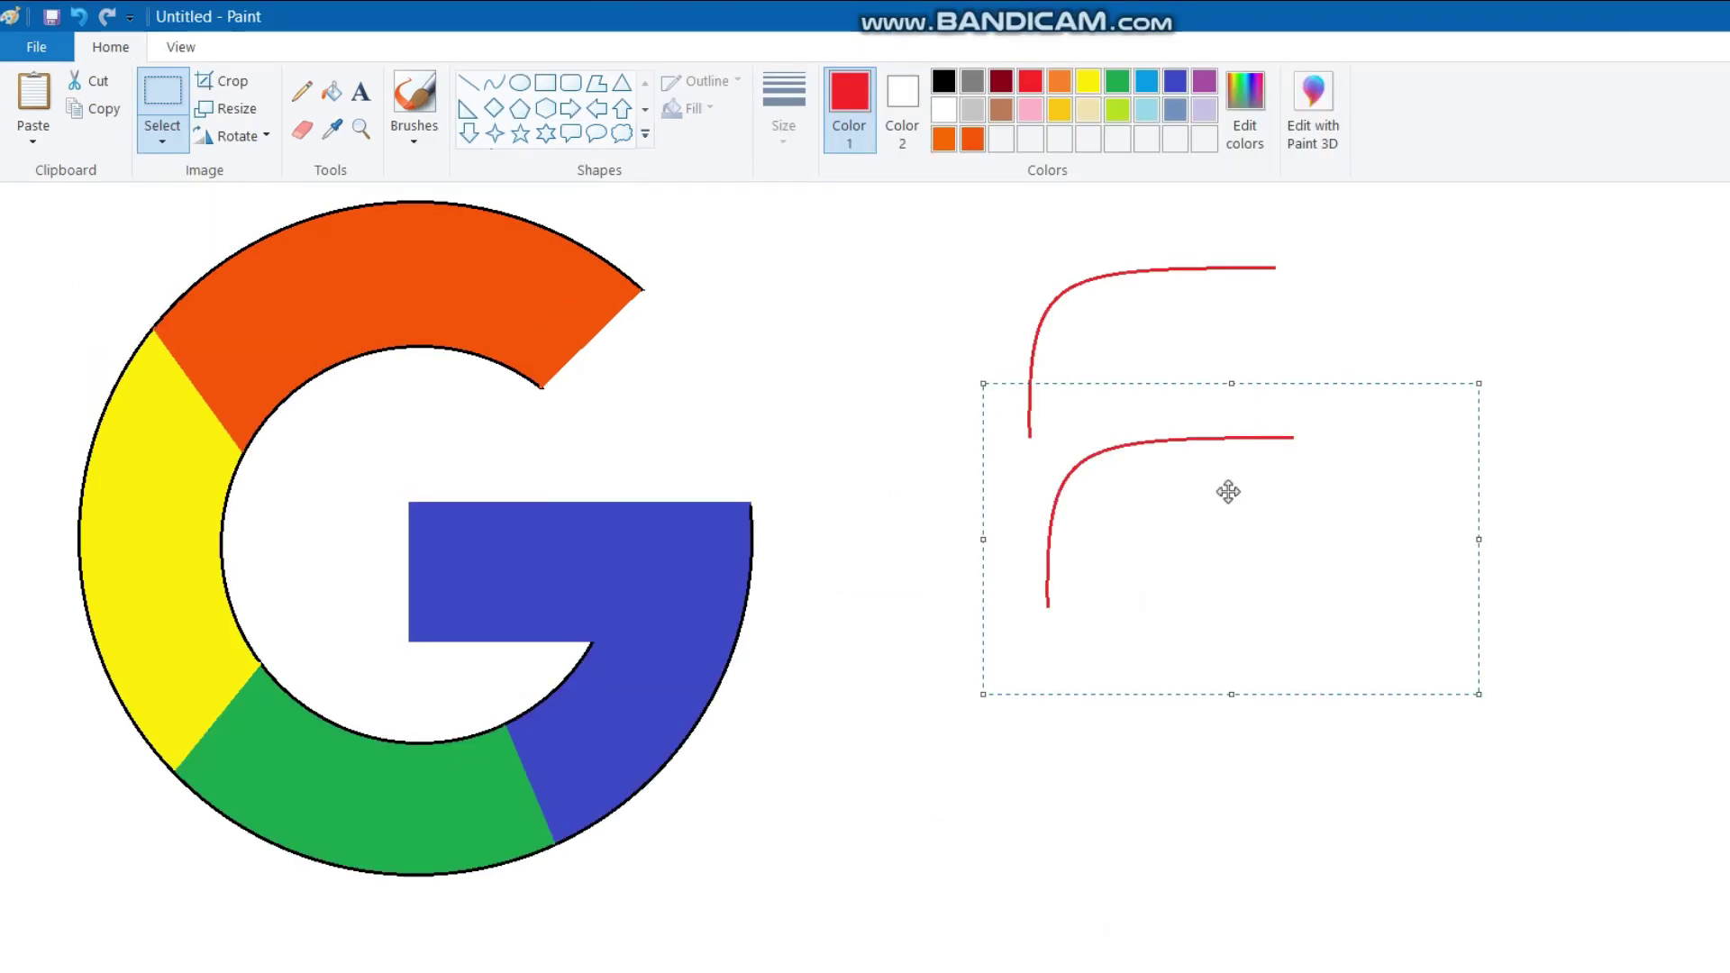
- Flip the copied curve vertically and move it up beside the first to form the arch
{"action": "left_click", "coordinate": [270, 136]}
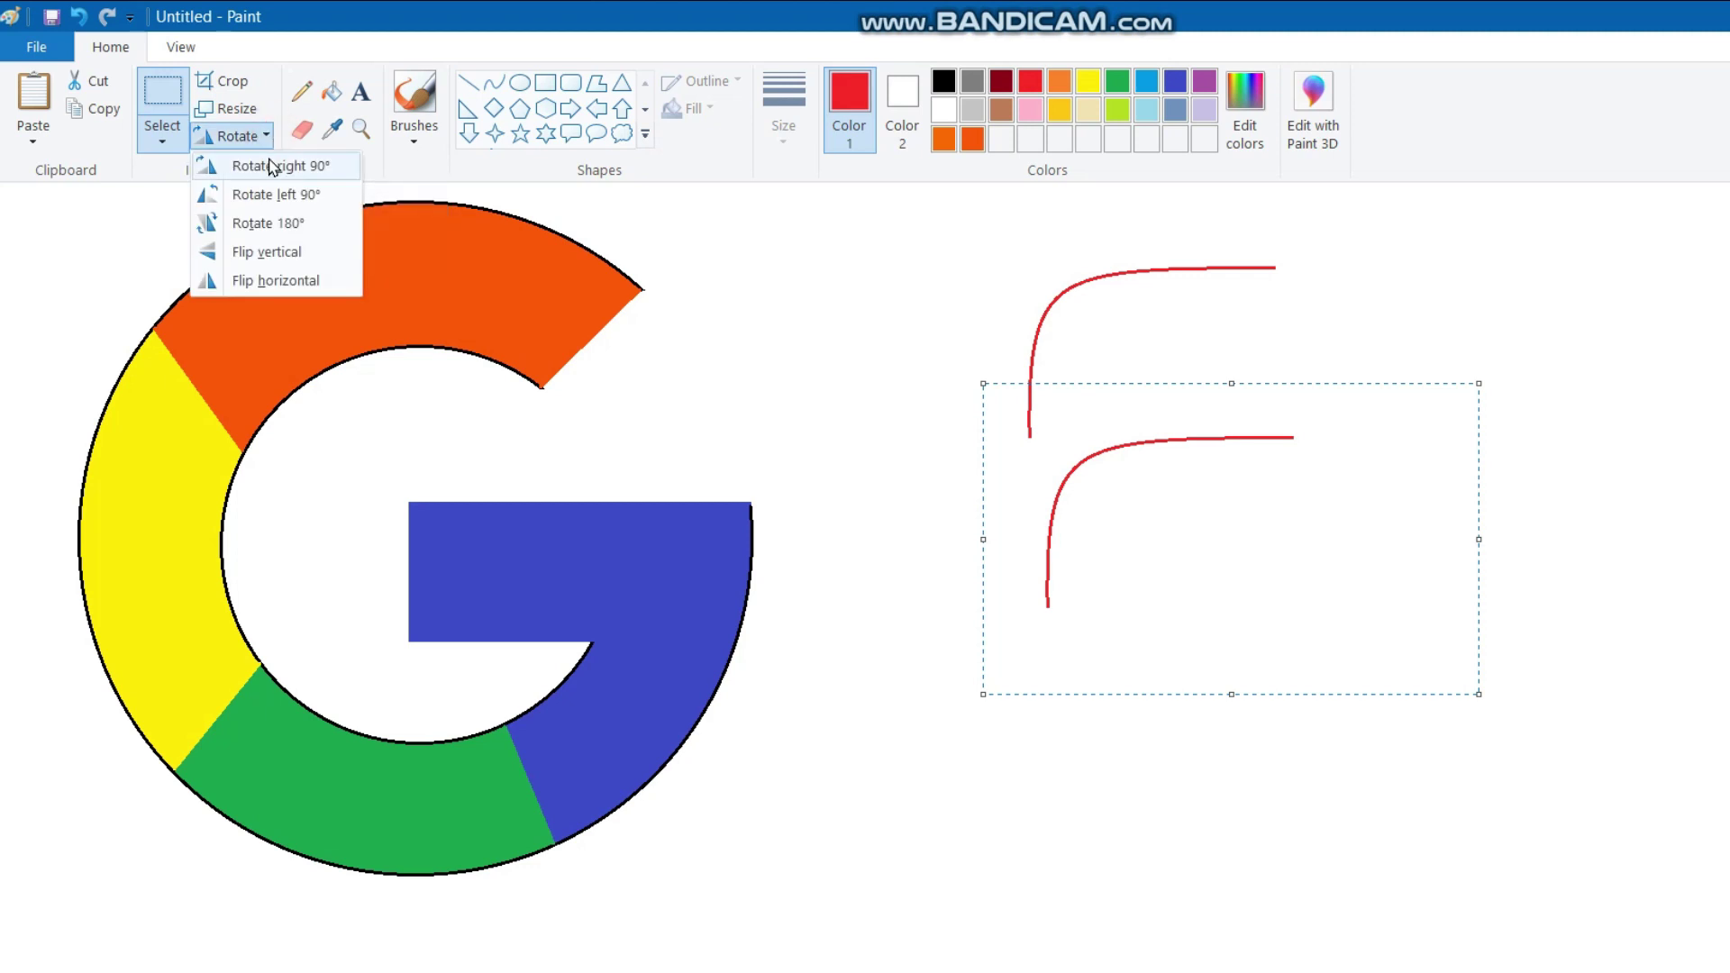
{"action": "left_click", "coordinate": [271, 222]}
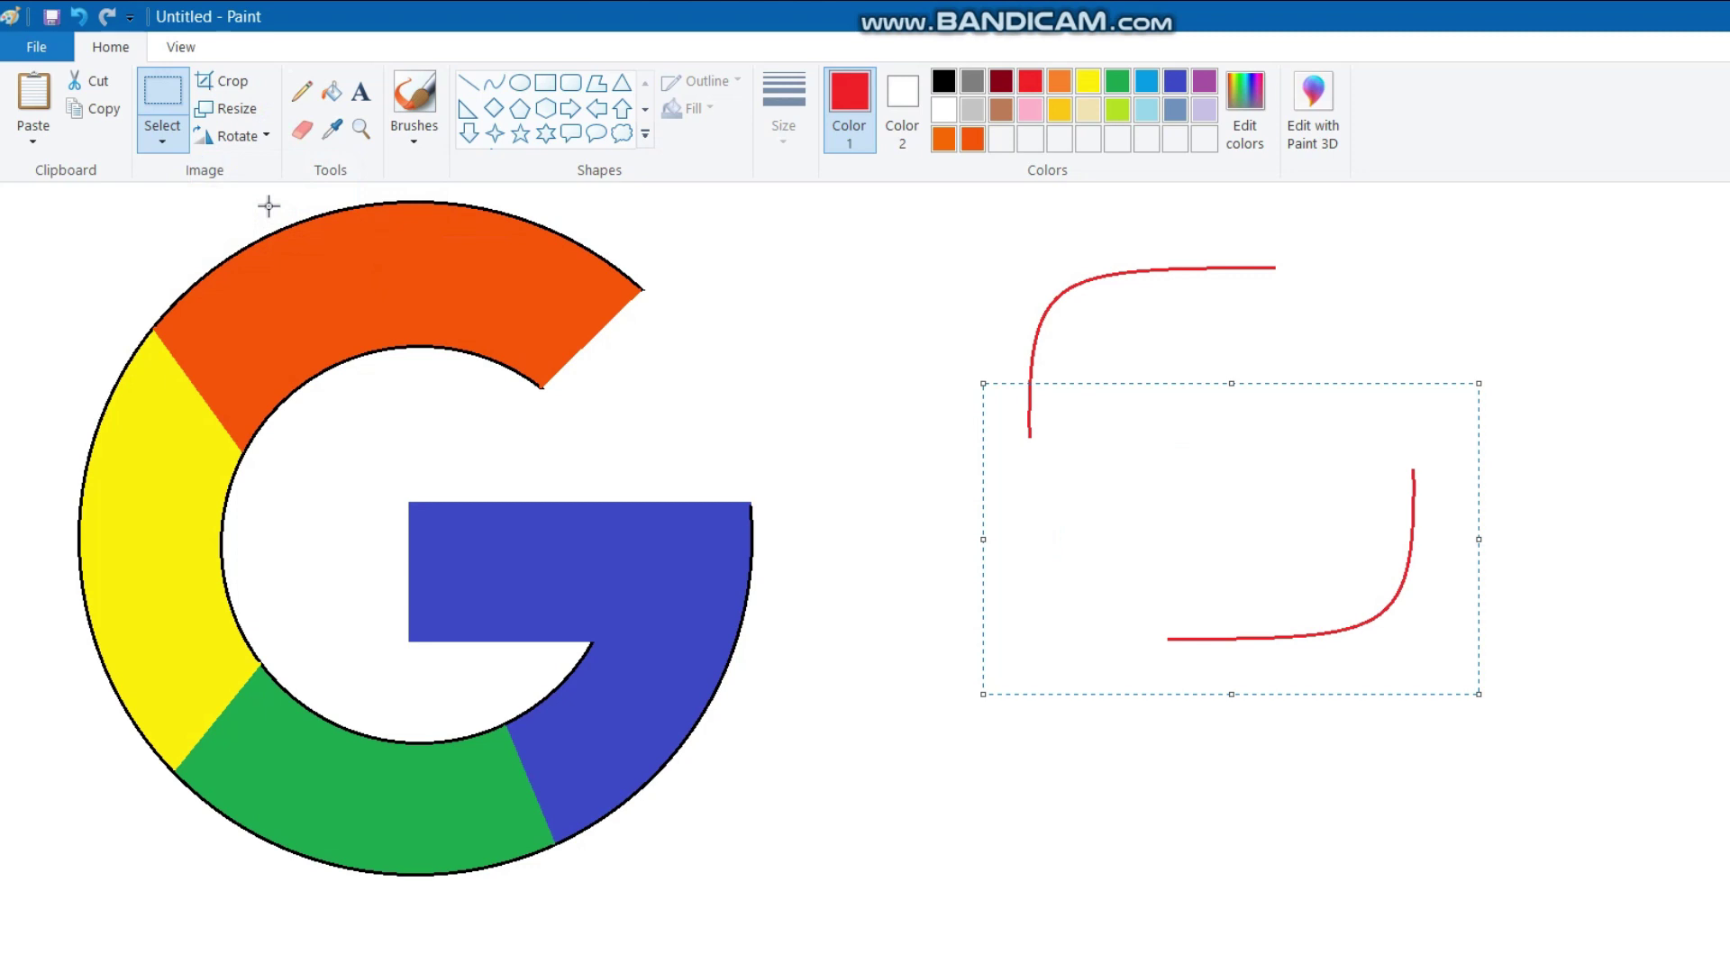
{"action": "left_click", "coordinate": [268, 136]}
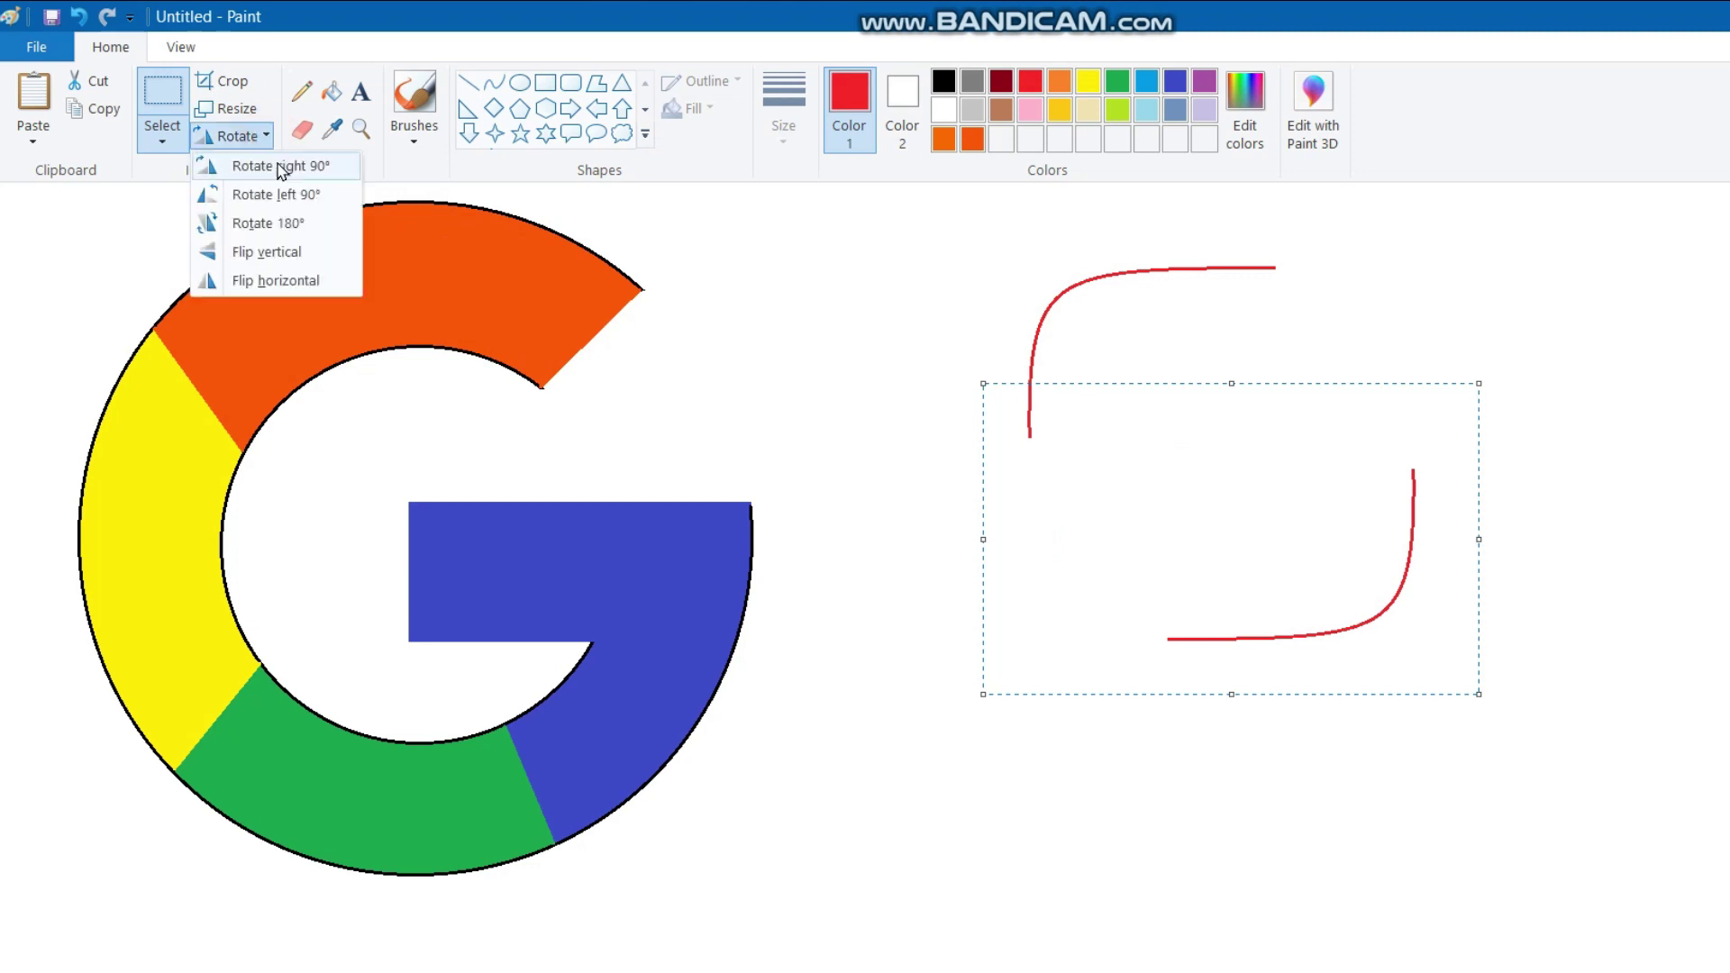
{"action": "left_click", "coordinate": [272, 252]}
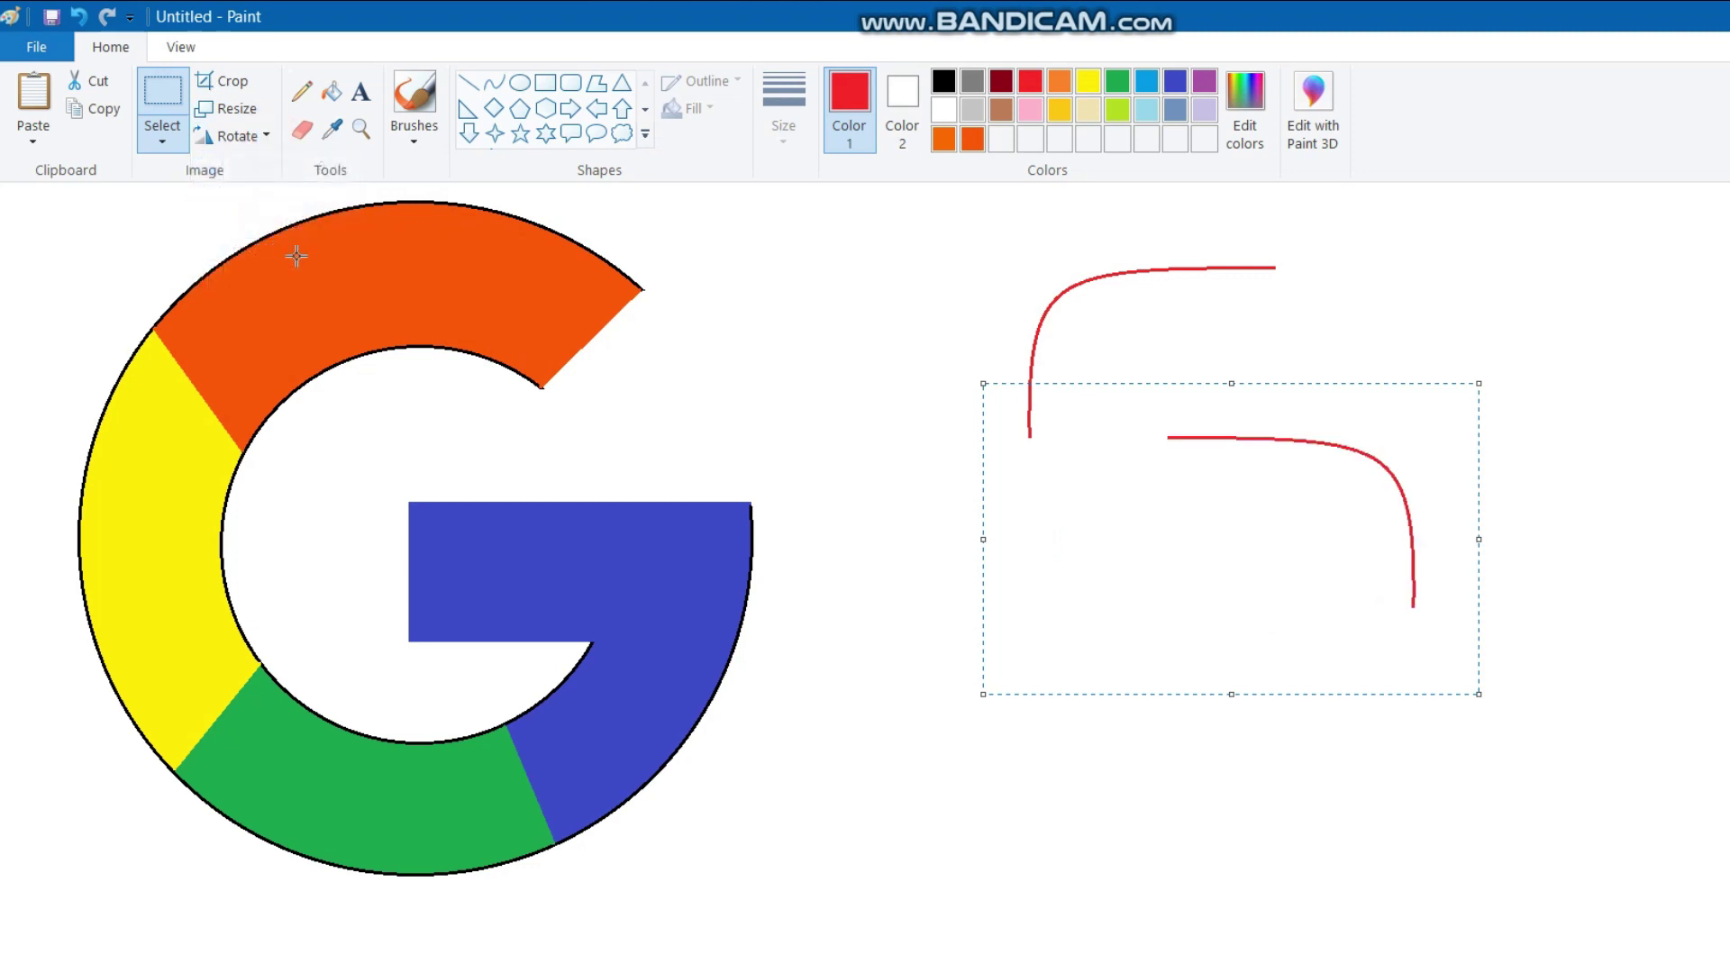
{"action": "left_click_drag", "start_coordinate": [1231, 546], "coordinate": [1335, 382]}
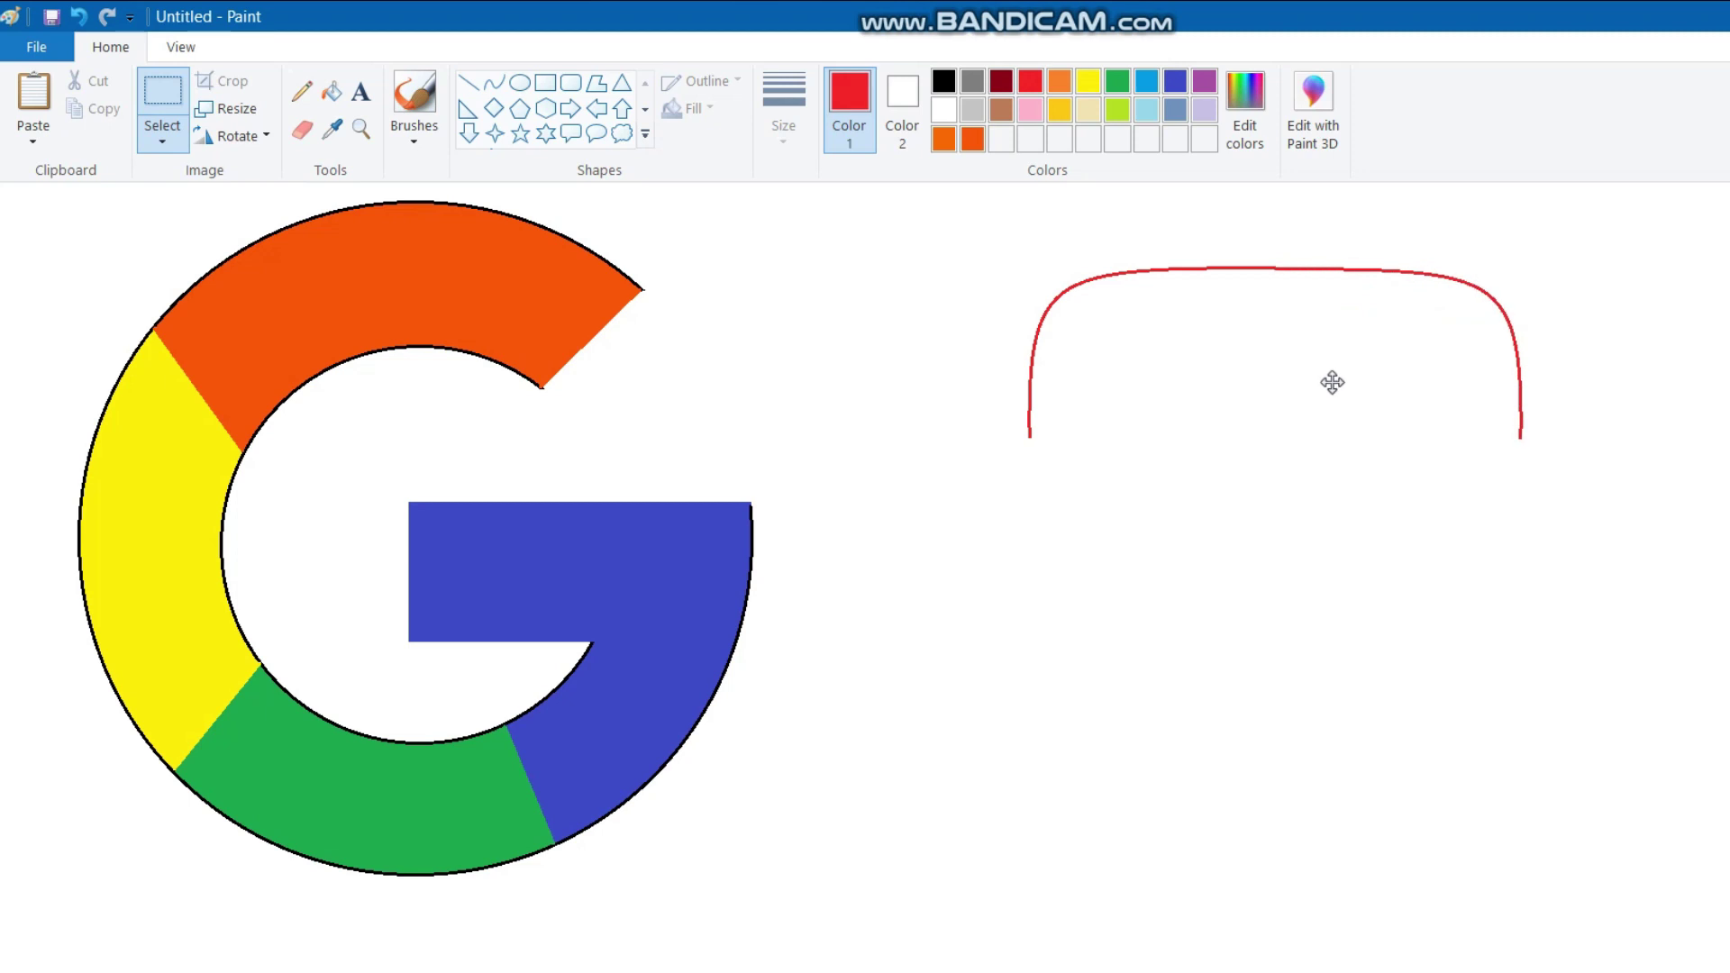
{"action": "key", "text": "ctrl+z"}
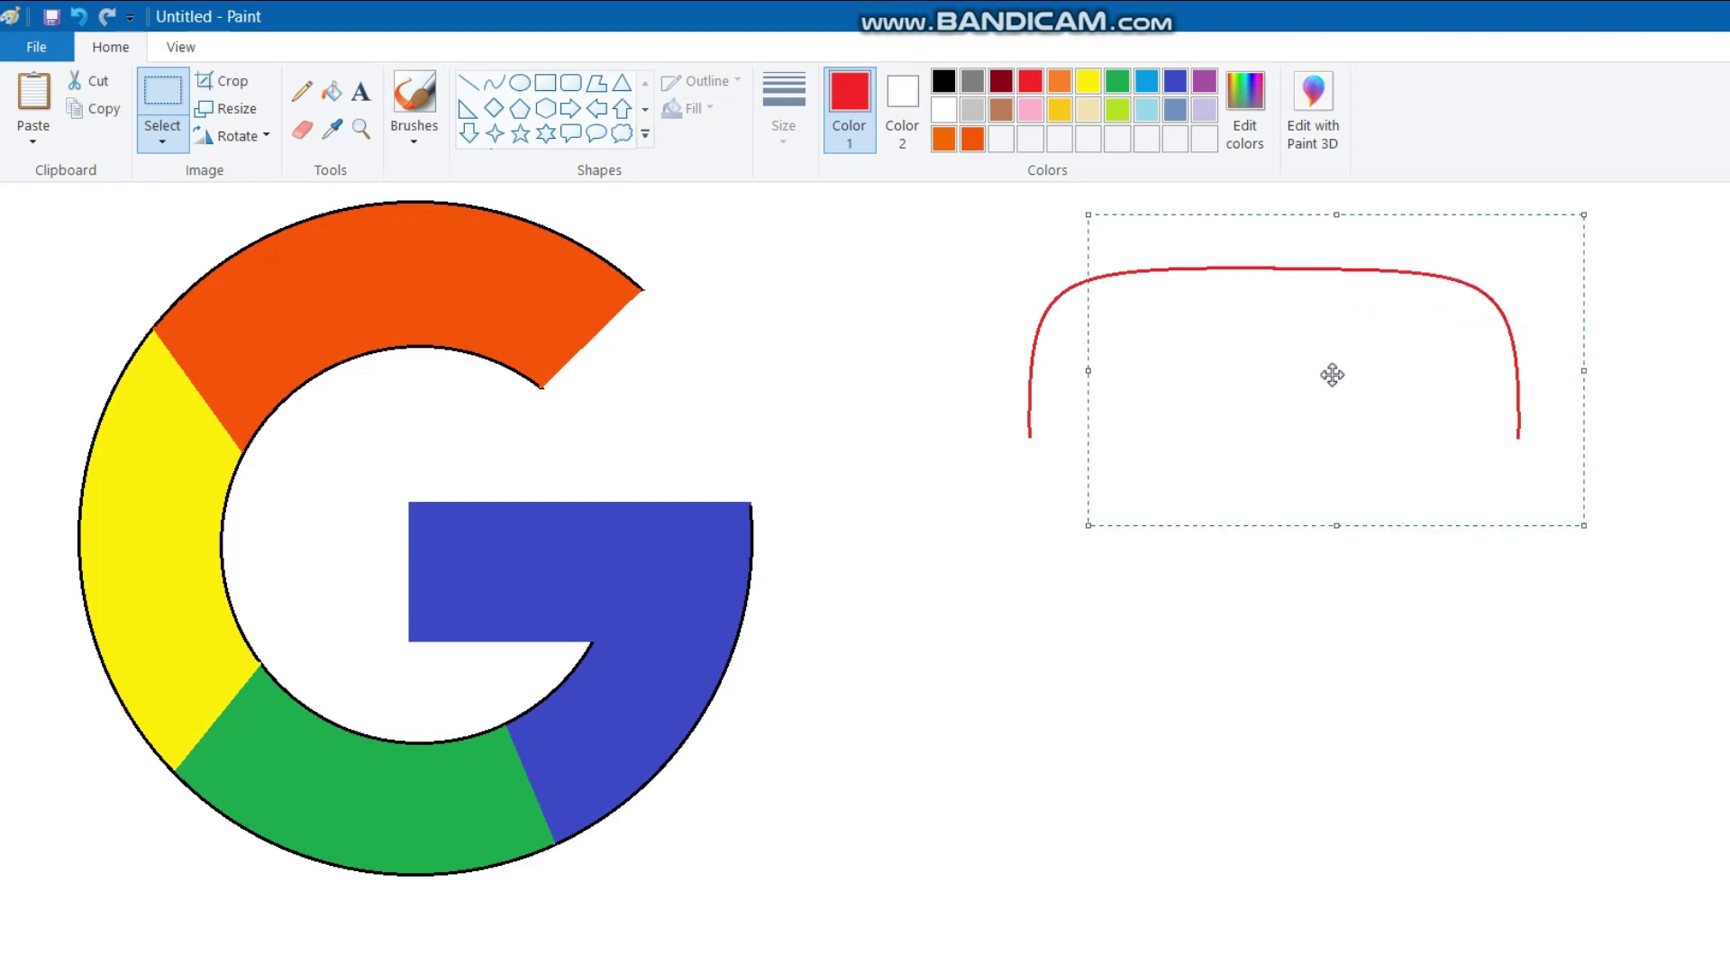
- Align the curve with the arch, then paste a copy rotated 90° as the bottom-right corner
{"action": "left_click_drag", "start_coordinate": [1333, 374], "coordinate": [1334, 370]}
{"action": "left_click", "coordinate": [1408, 665]}
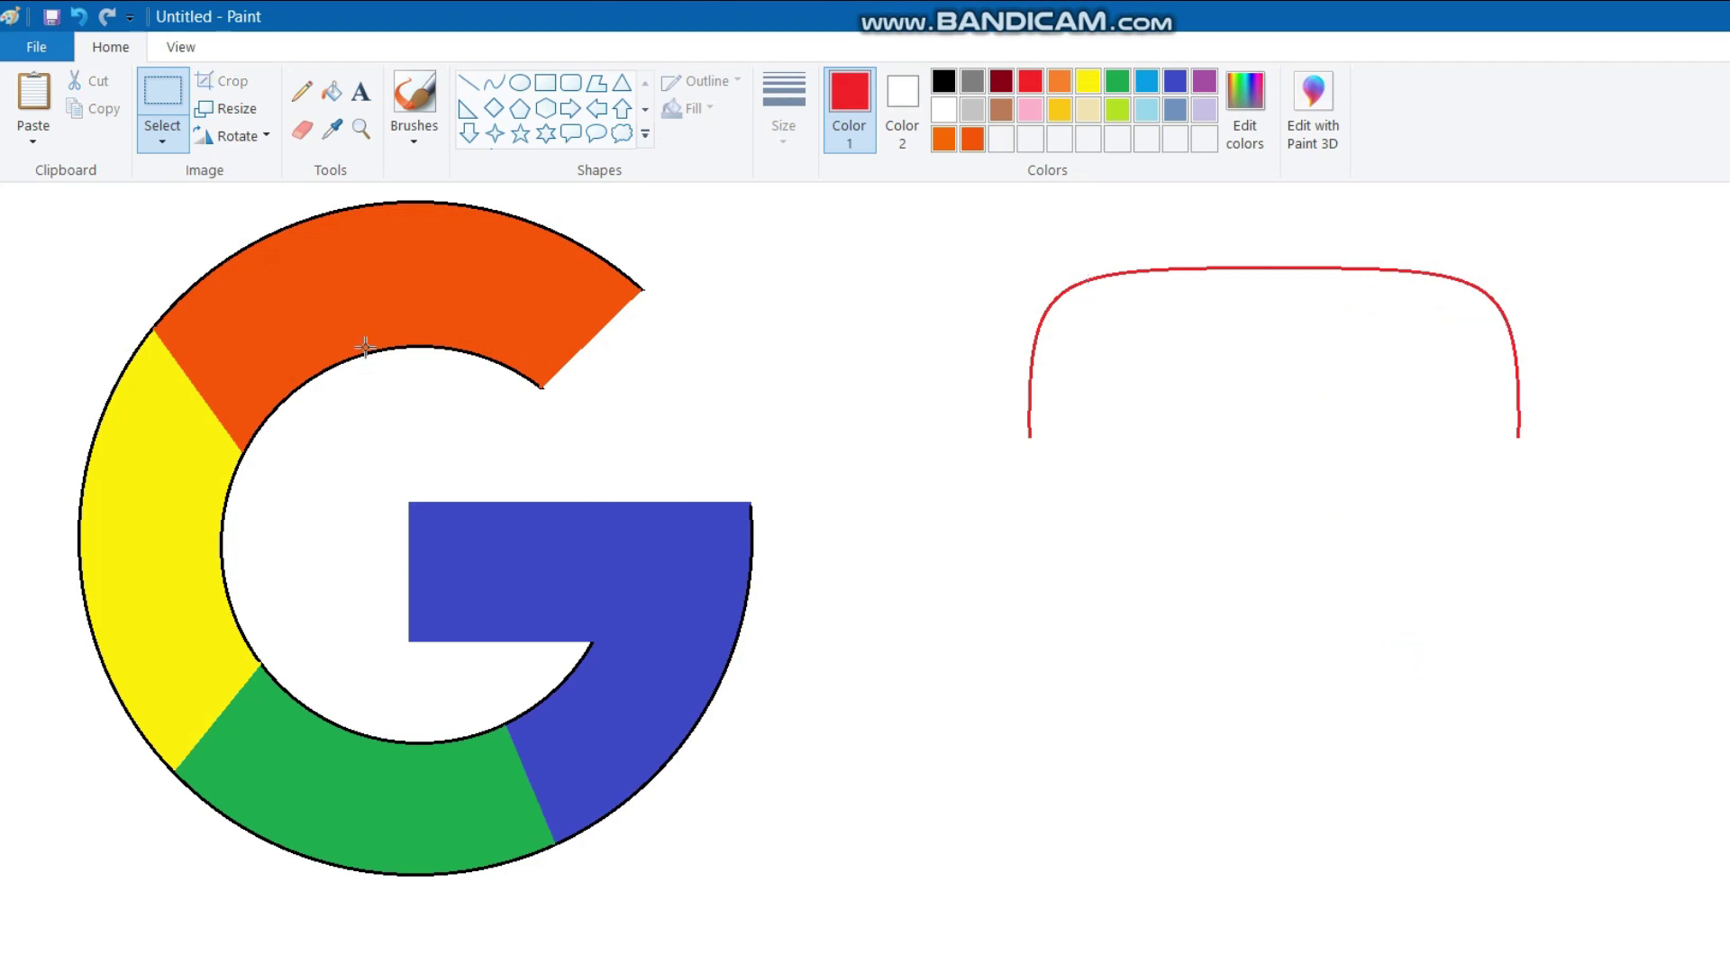
{"action": "left_click", "coordinate": [30, 98]}
{"action": "left_click_drag", "start_coordinate": [146, 330], "coordinate": [1012, 631]}
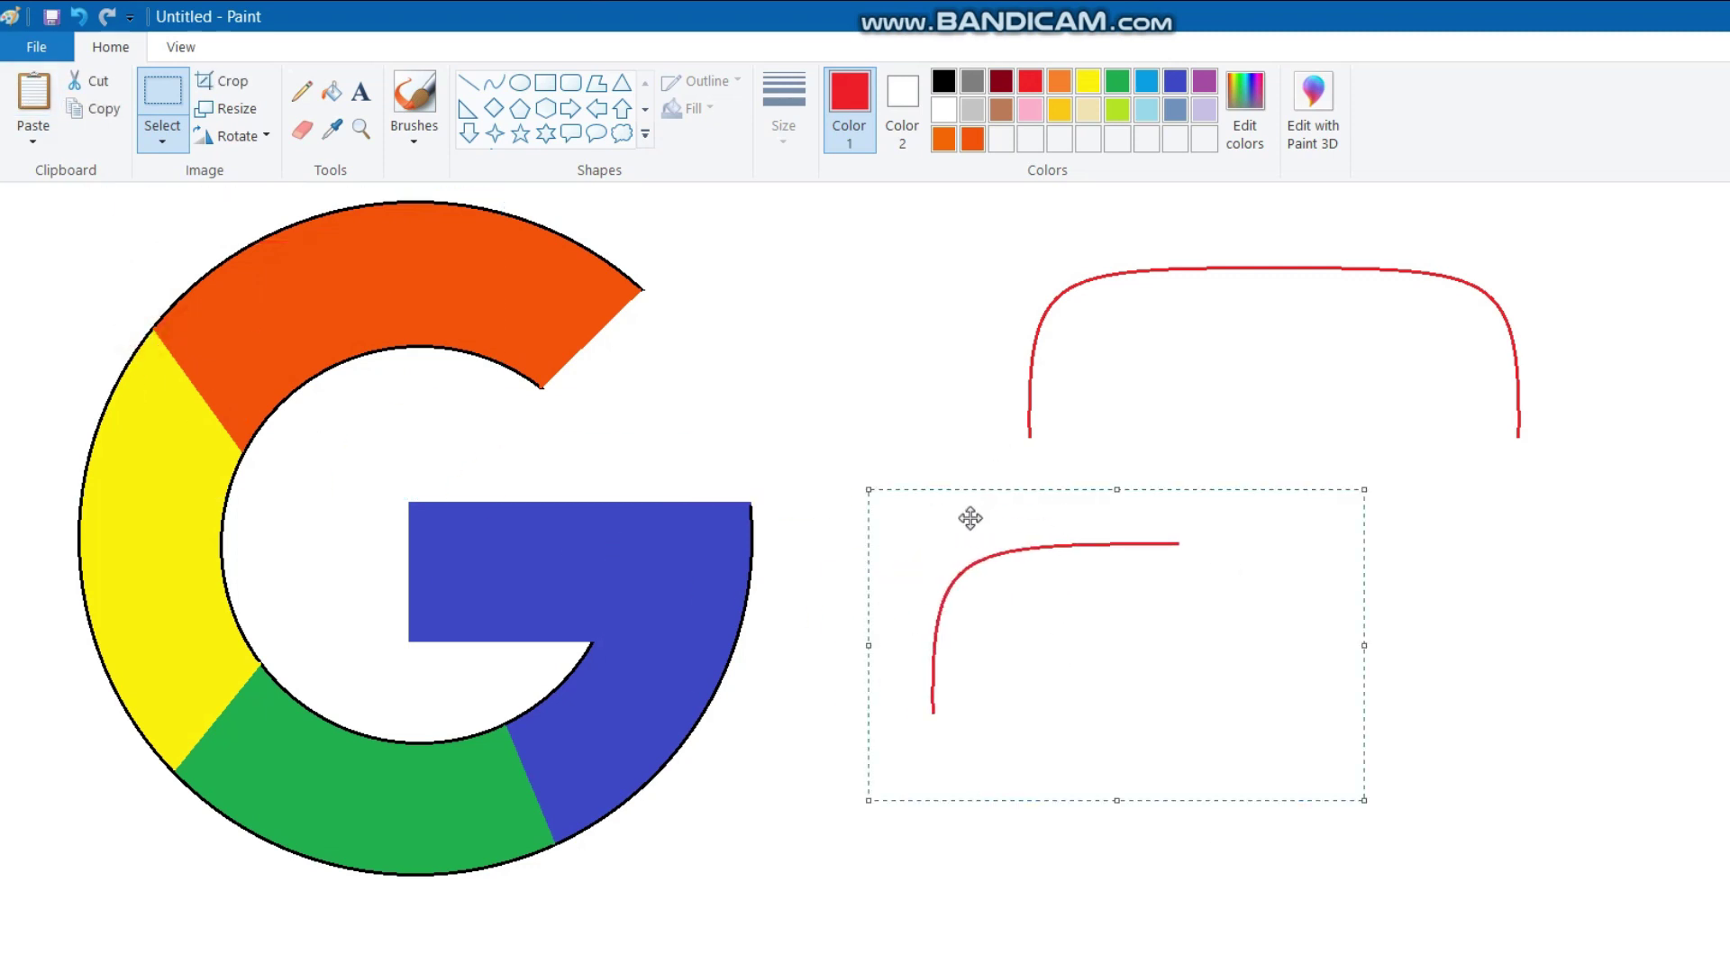
{"action": "left_click", "coordinate": [265, 136]}
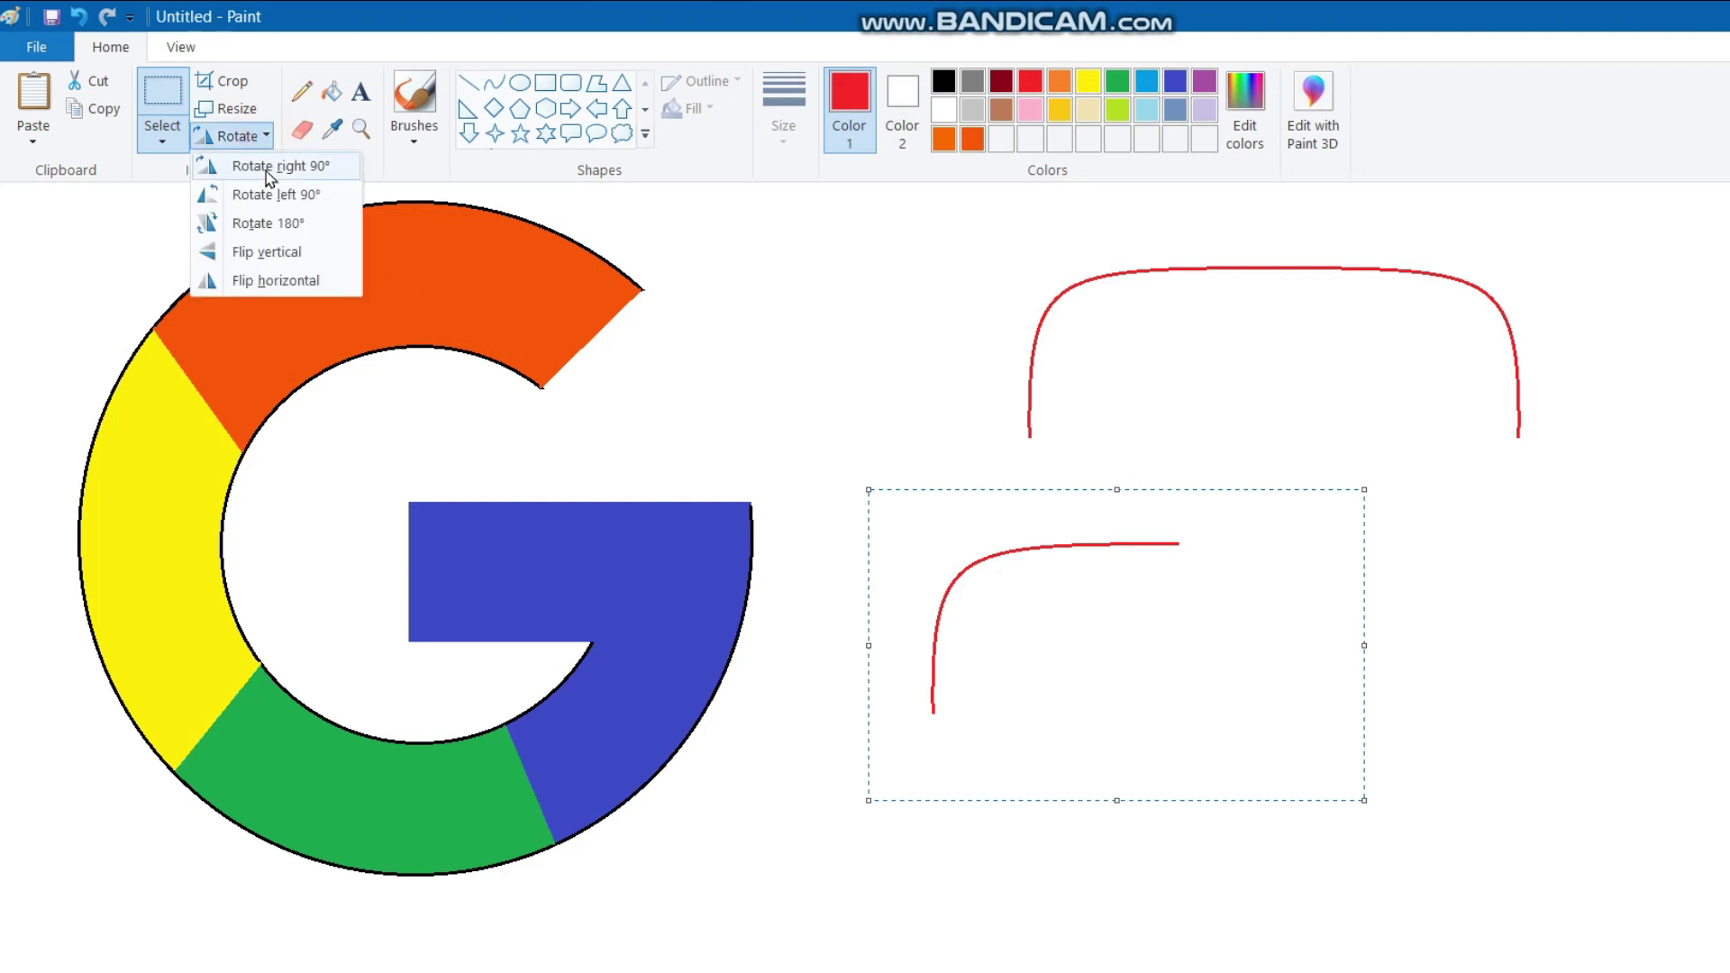
{"action": "left_click", "coordinate": [267, 192]}
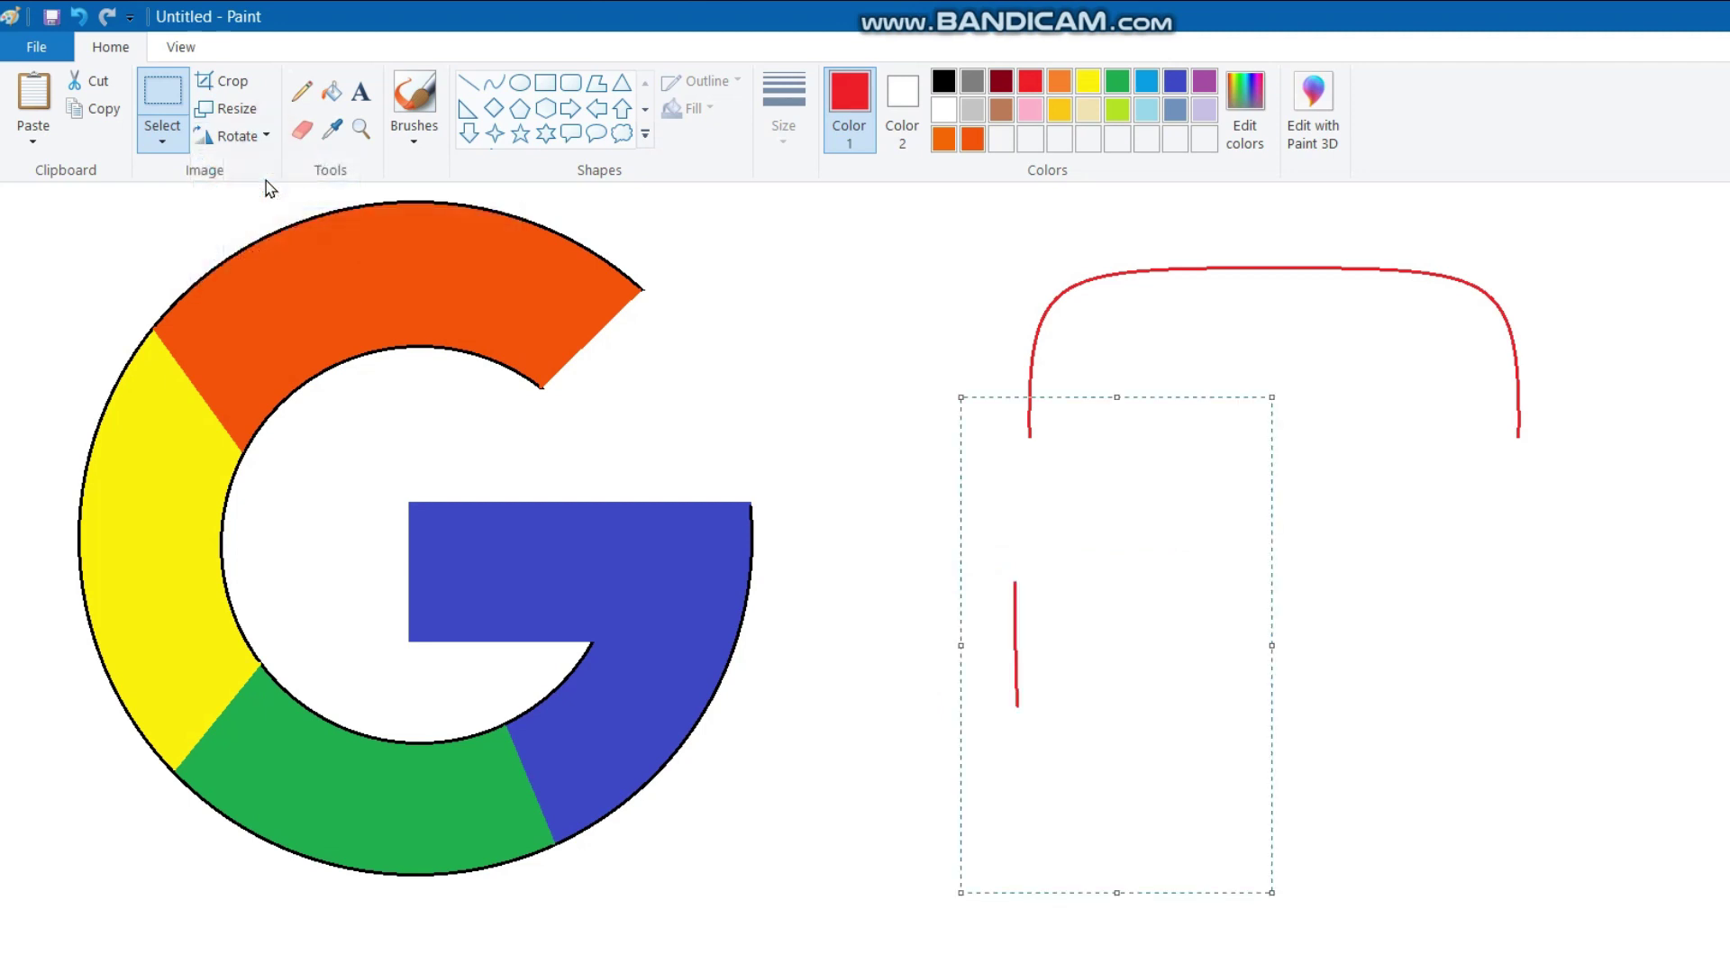
{"action": "left_click", "coordinate": [267, 136]}
{"action": "left_click", "coordinate": [275, 192]}
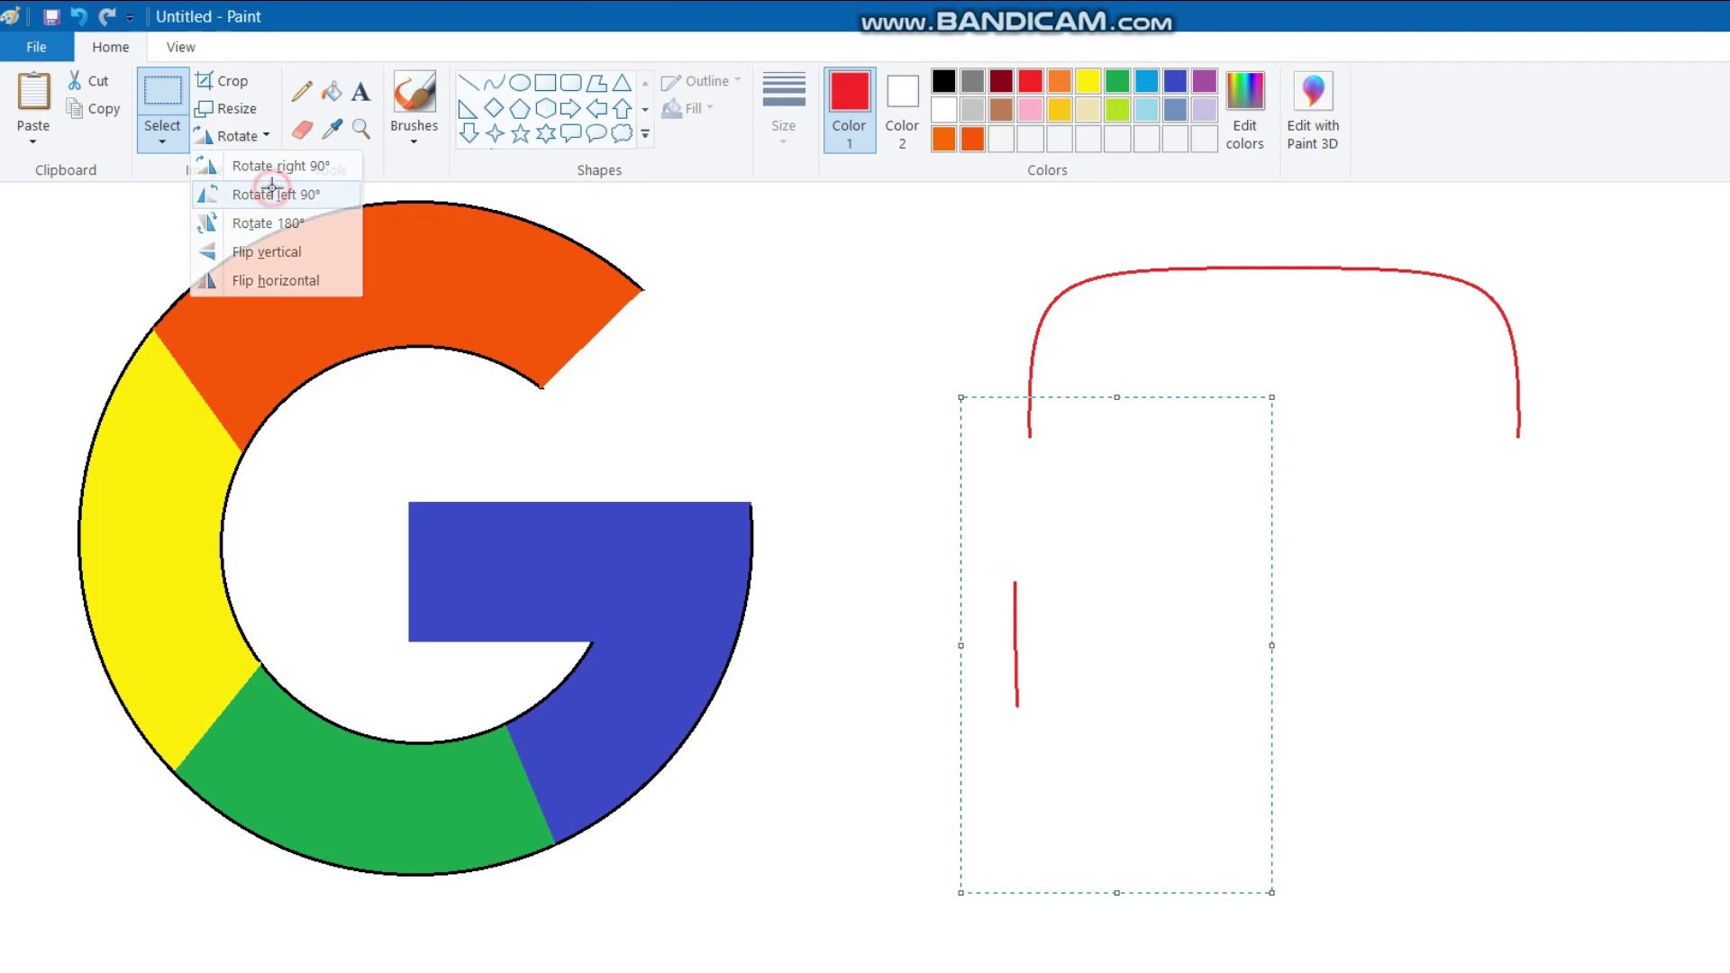
{"action": "left_click_drag", "start_coordinate": [1206, 728], "coordinate": [1417, 531]}
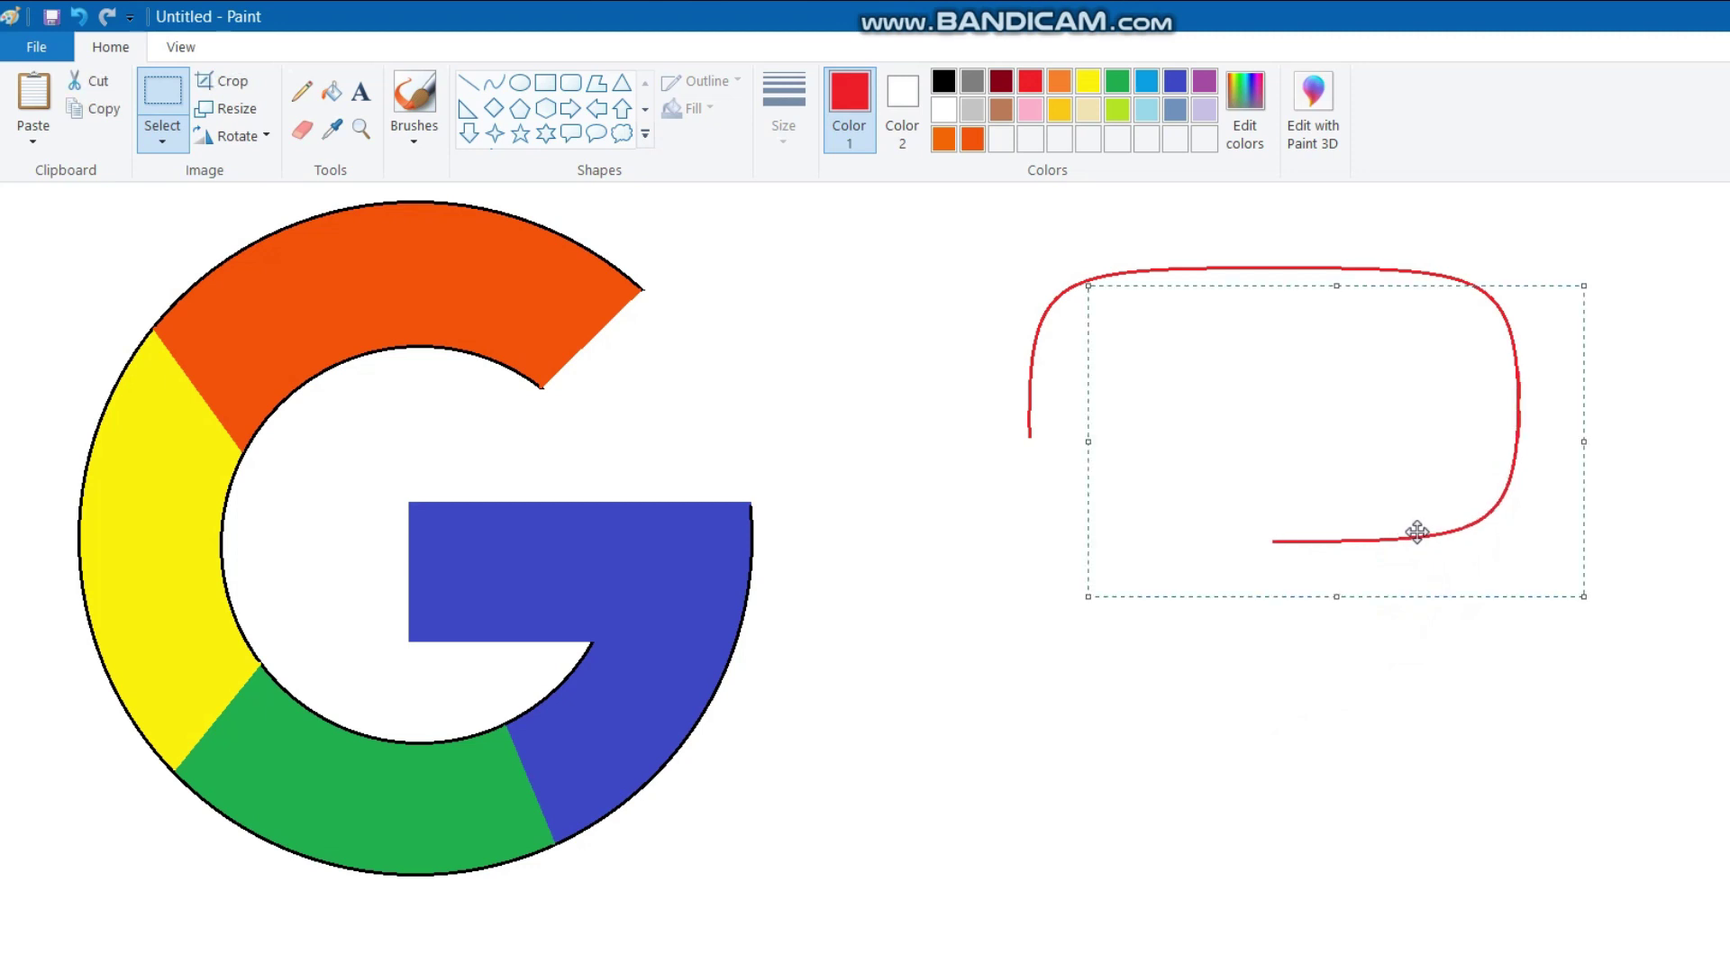
{"action": "left_click", "coordinate": [1696, 739]}
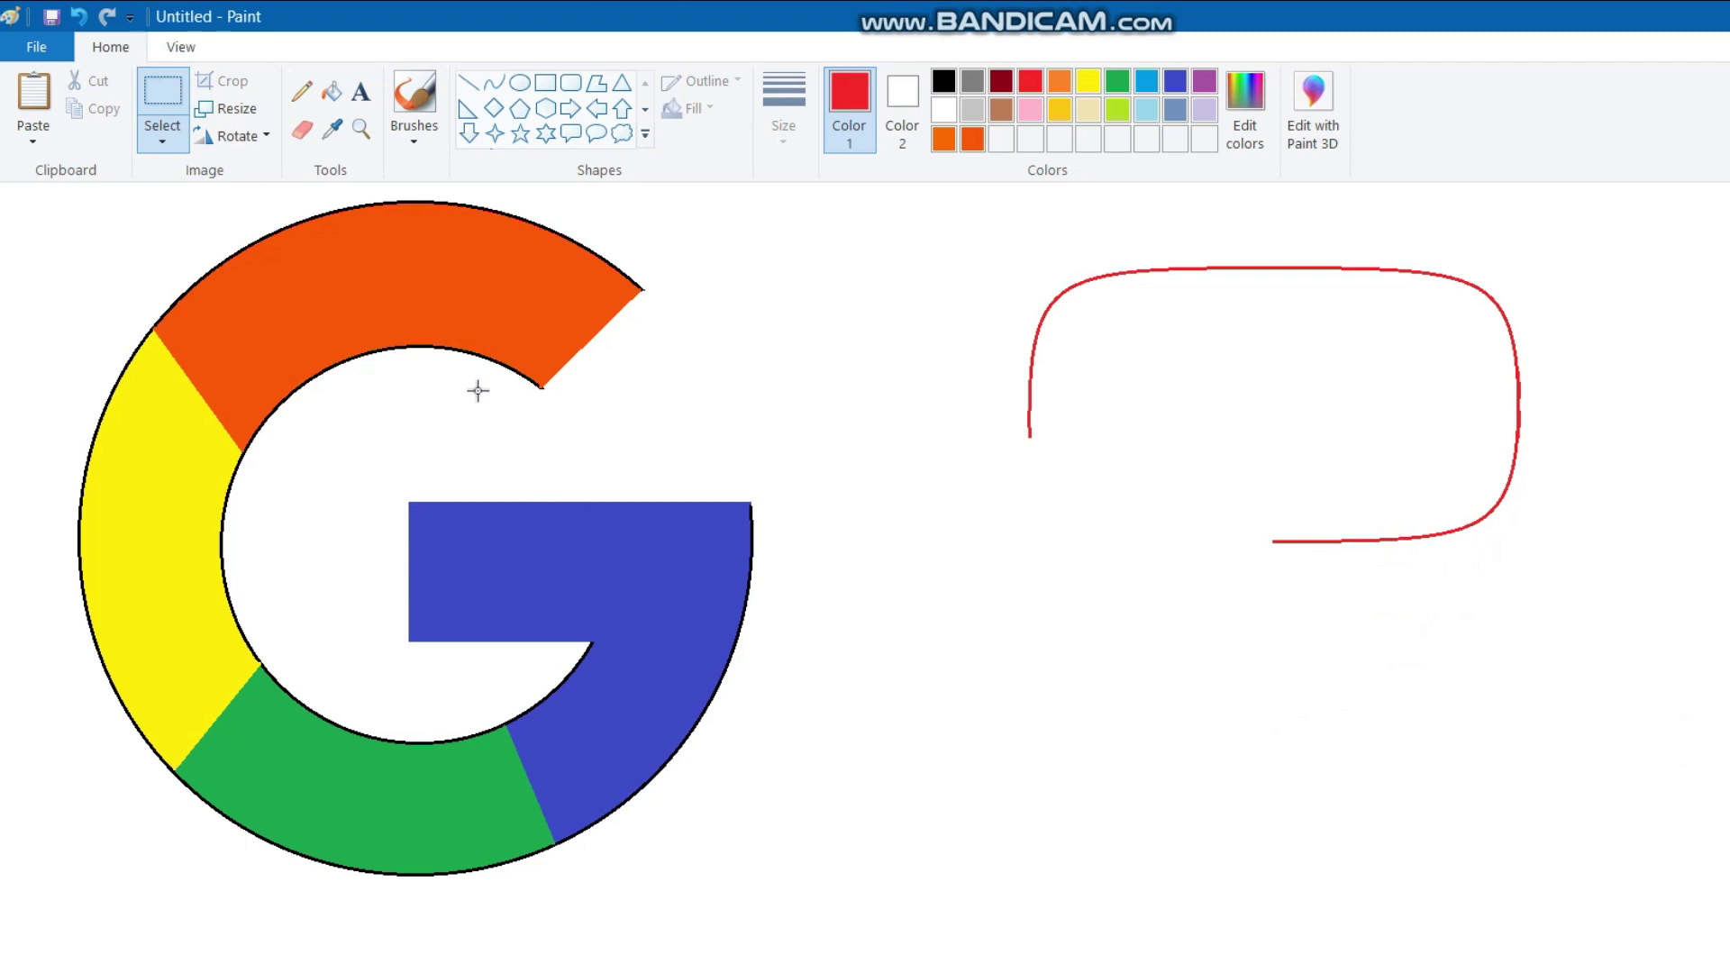
- Paste another curve copy, flip it vertically, and place it to close the bottom-left corner
{"action": "right_click", "coordinate": [1094, 700]}
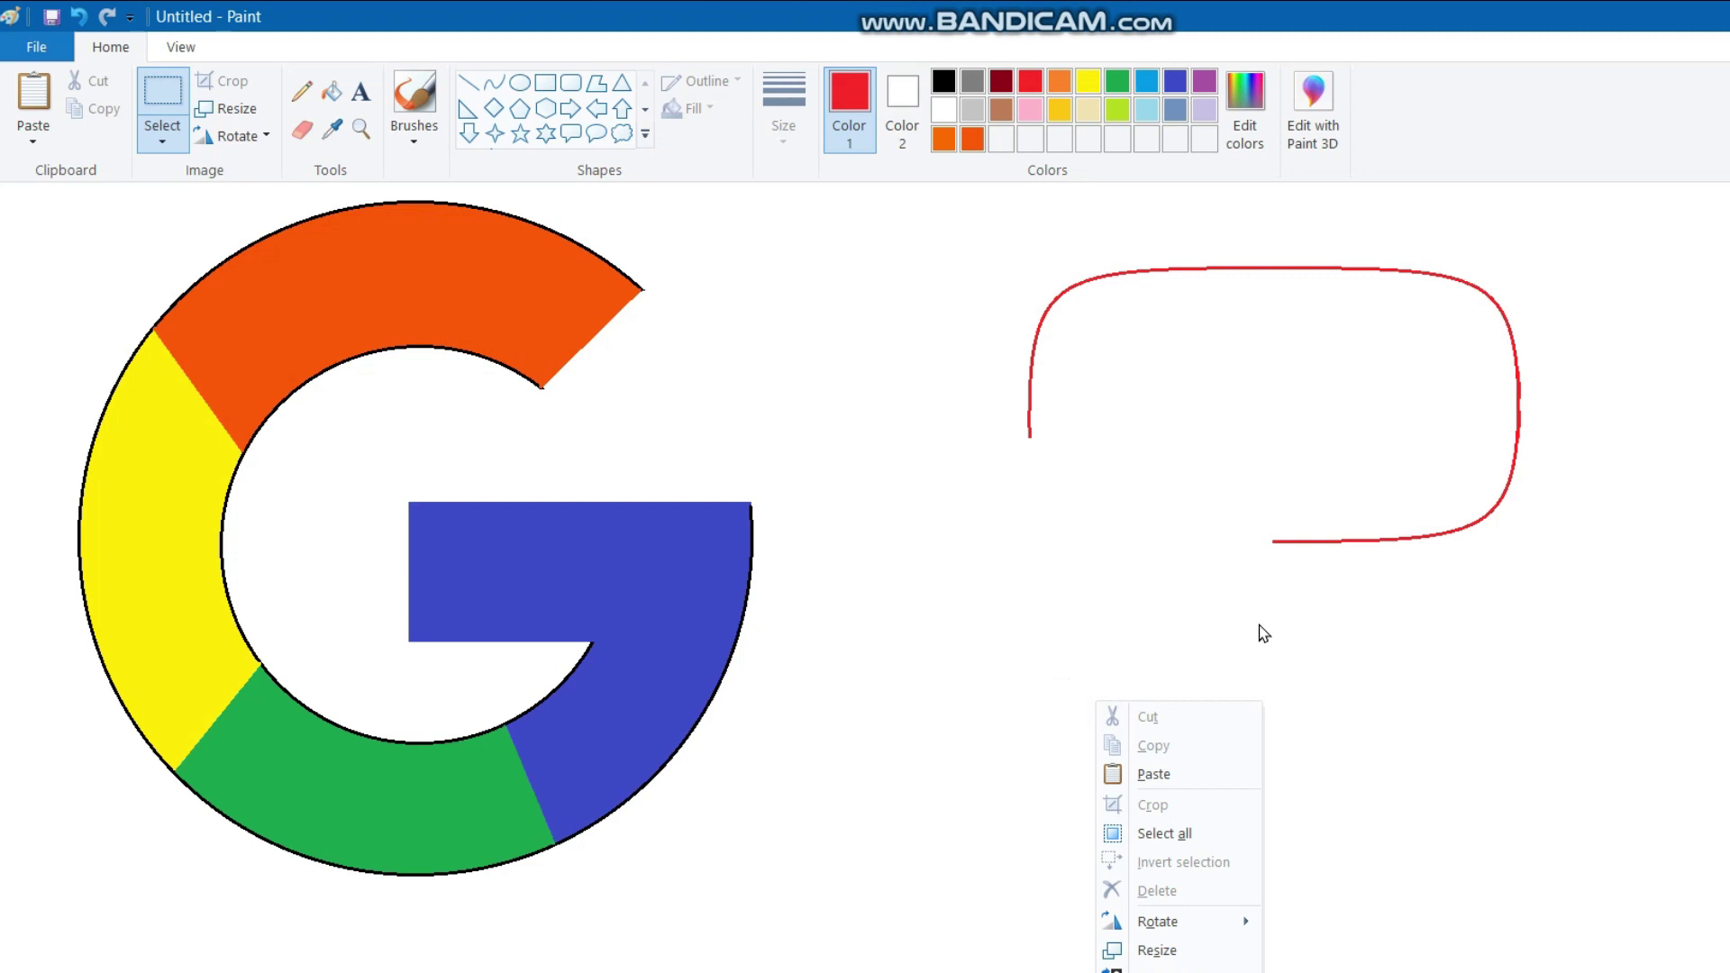
{"action": "left_click", "coordinate": [1227, 782]}
{"action": "left_click_drag", "start_coordinate": [262, 418], "coordinate": [1117, 757]}
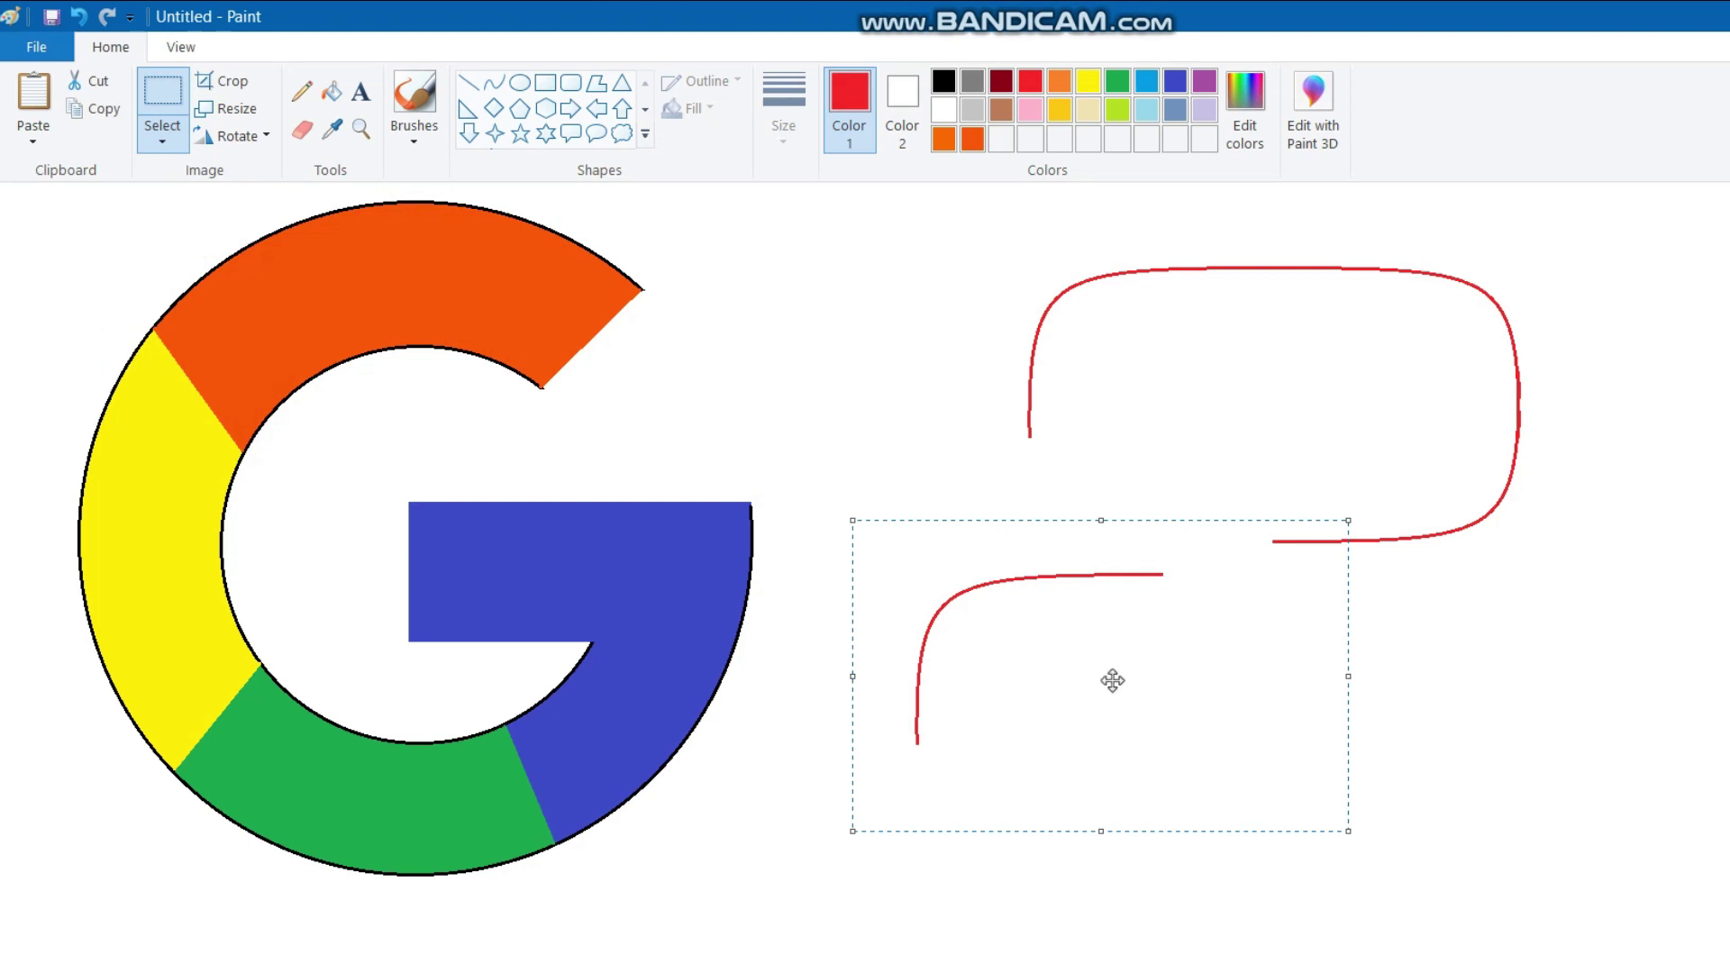
{"action": "left_click", "coordinate": [273, 137]}
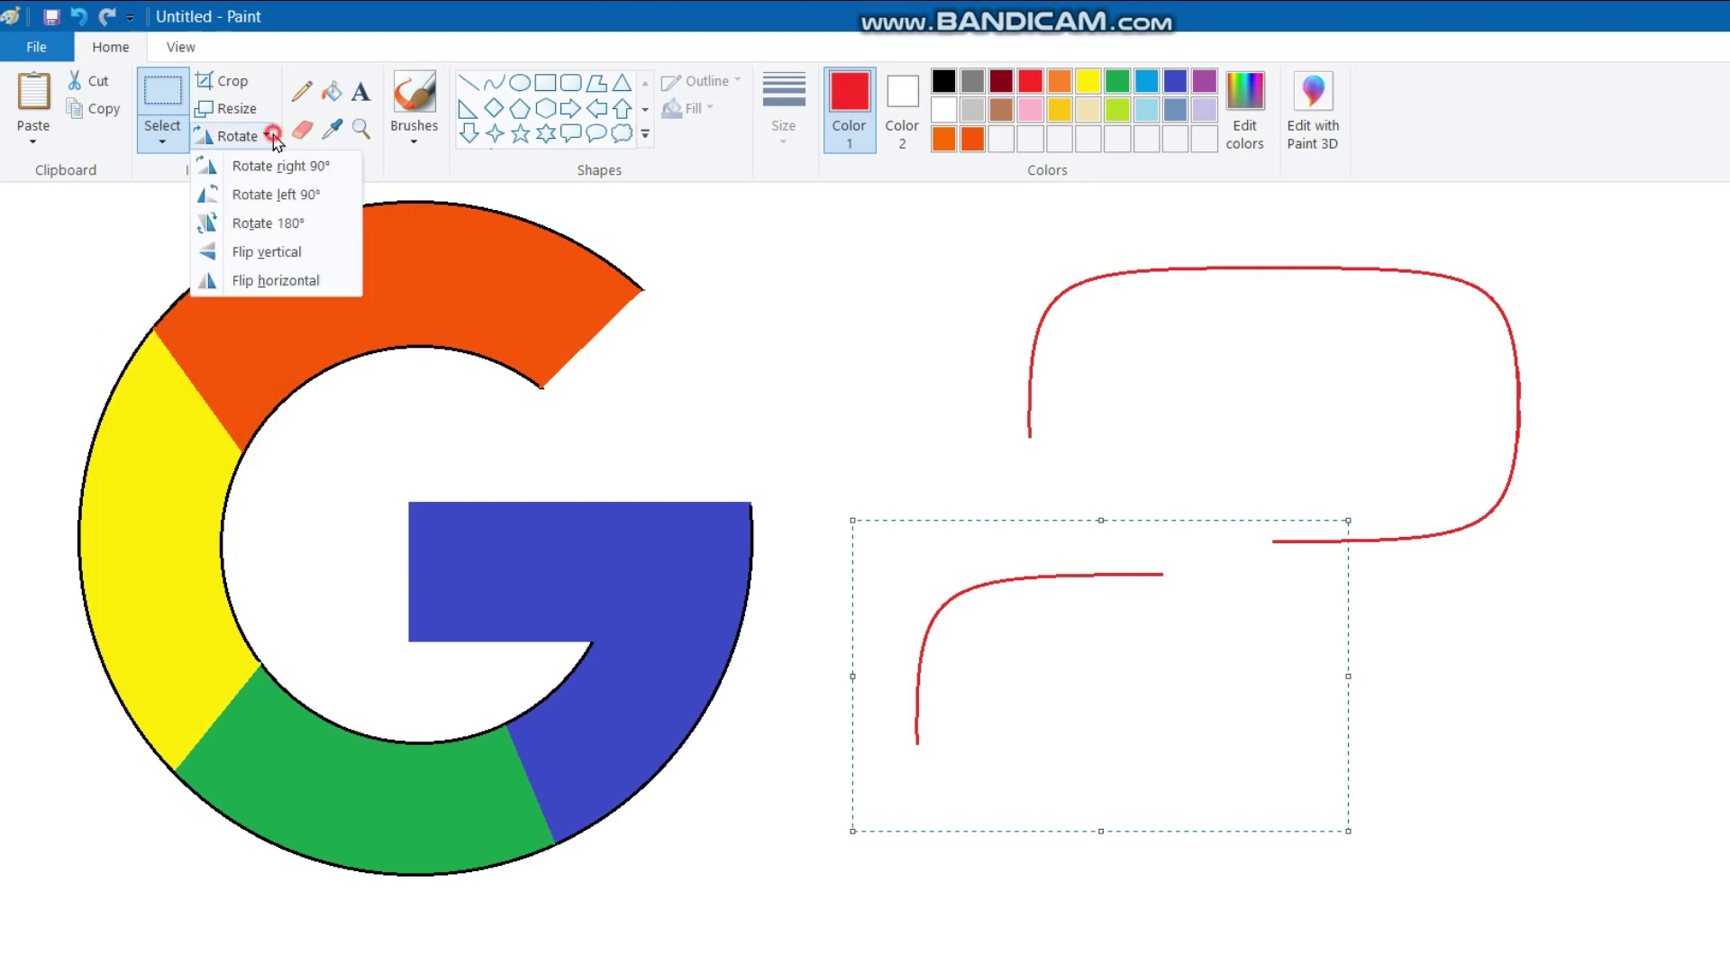
{"action": "left_click", "coordinate": [282, 255]}
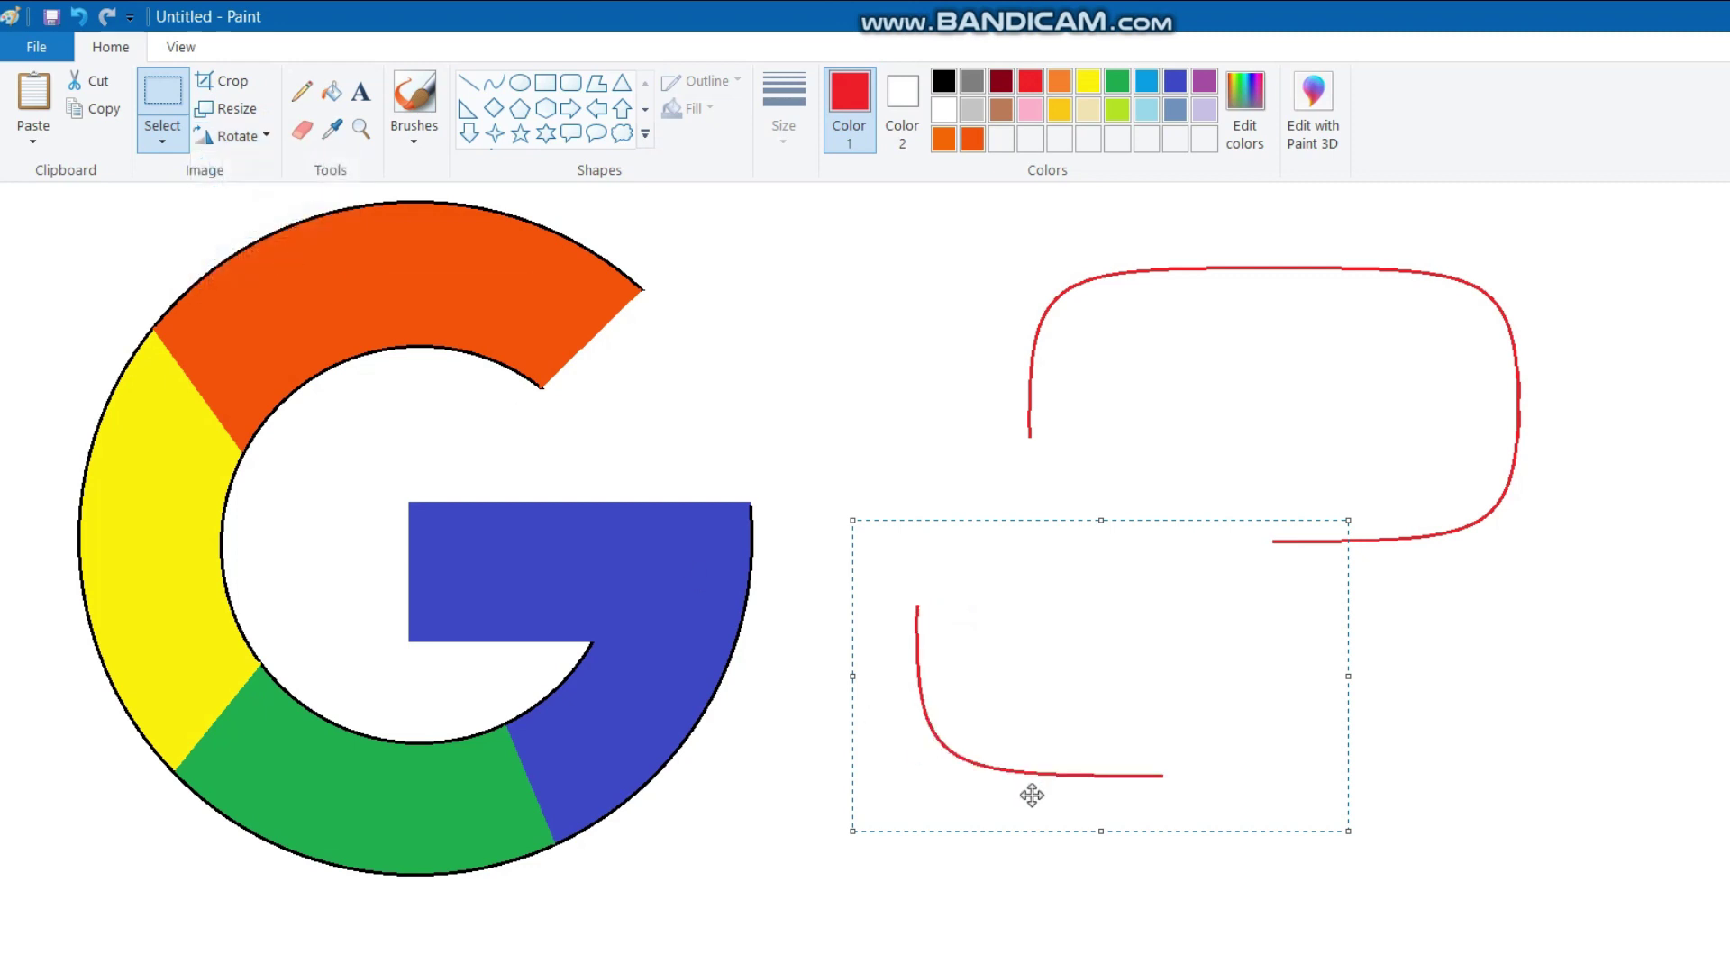
{"action": "left_click_drag", "start_coordinate": [1031, 792], "coordinate": [1144, 561]}
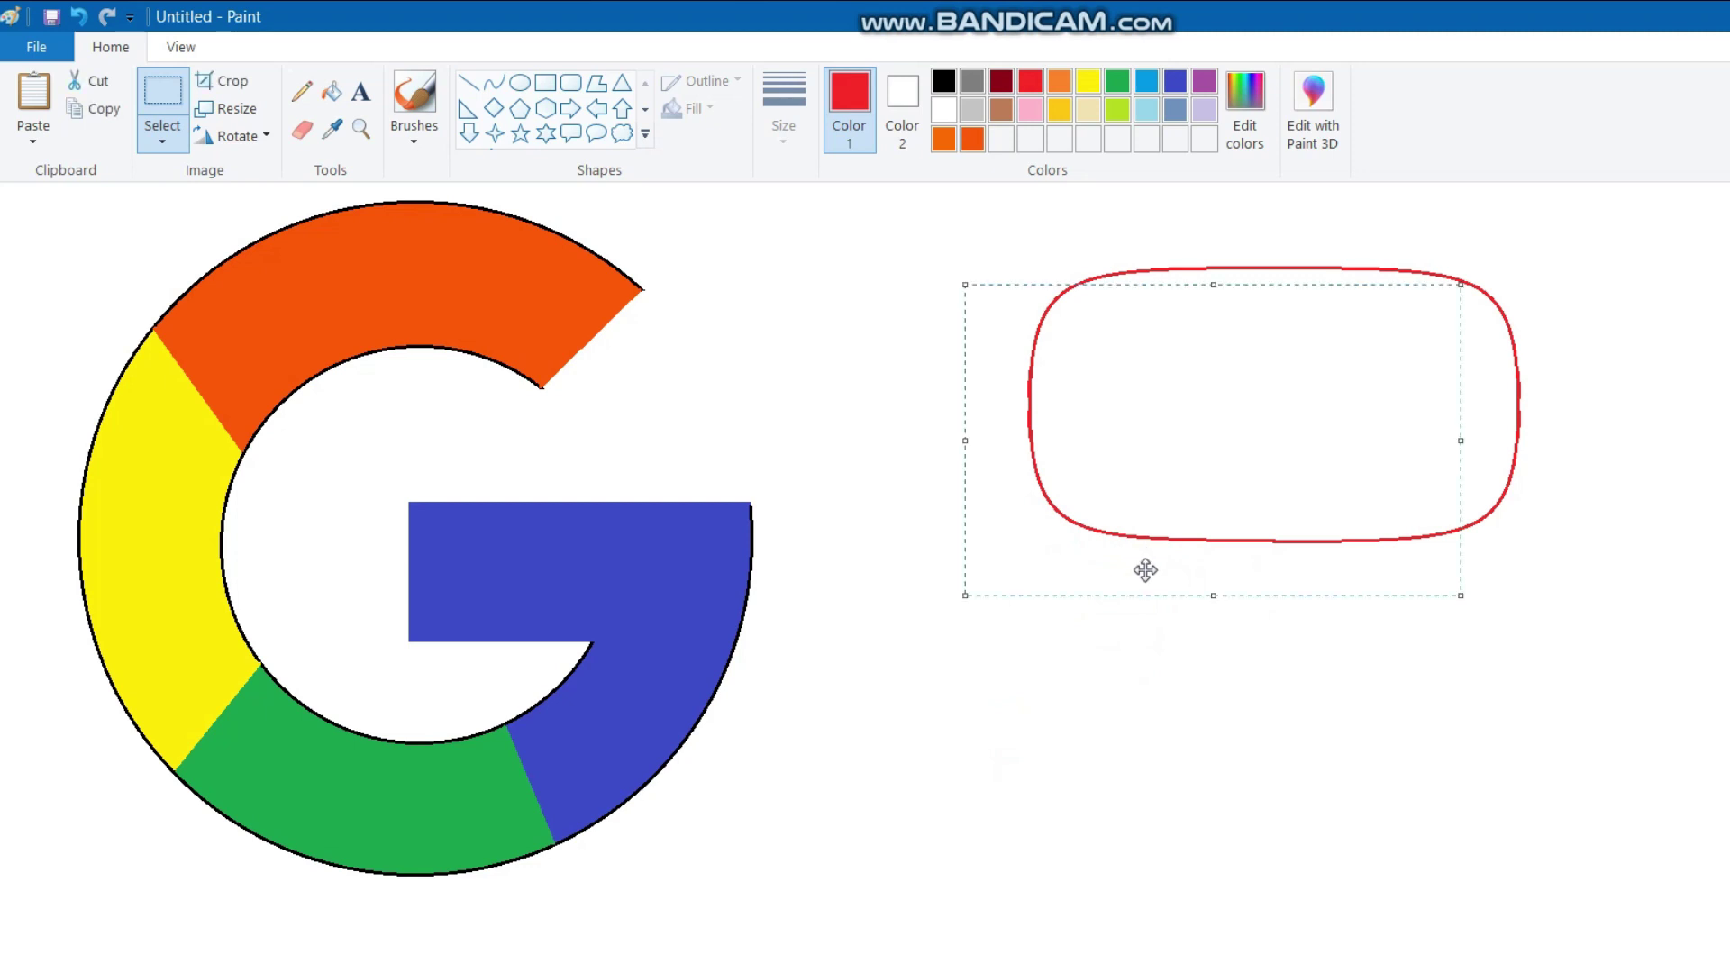
{"action": "left_click", "coordinate": [1220, 807]}
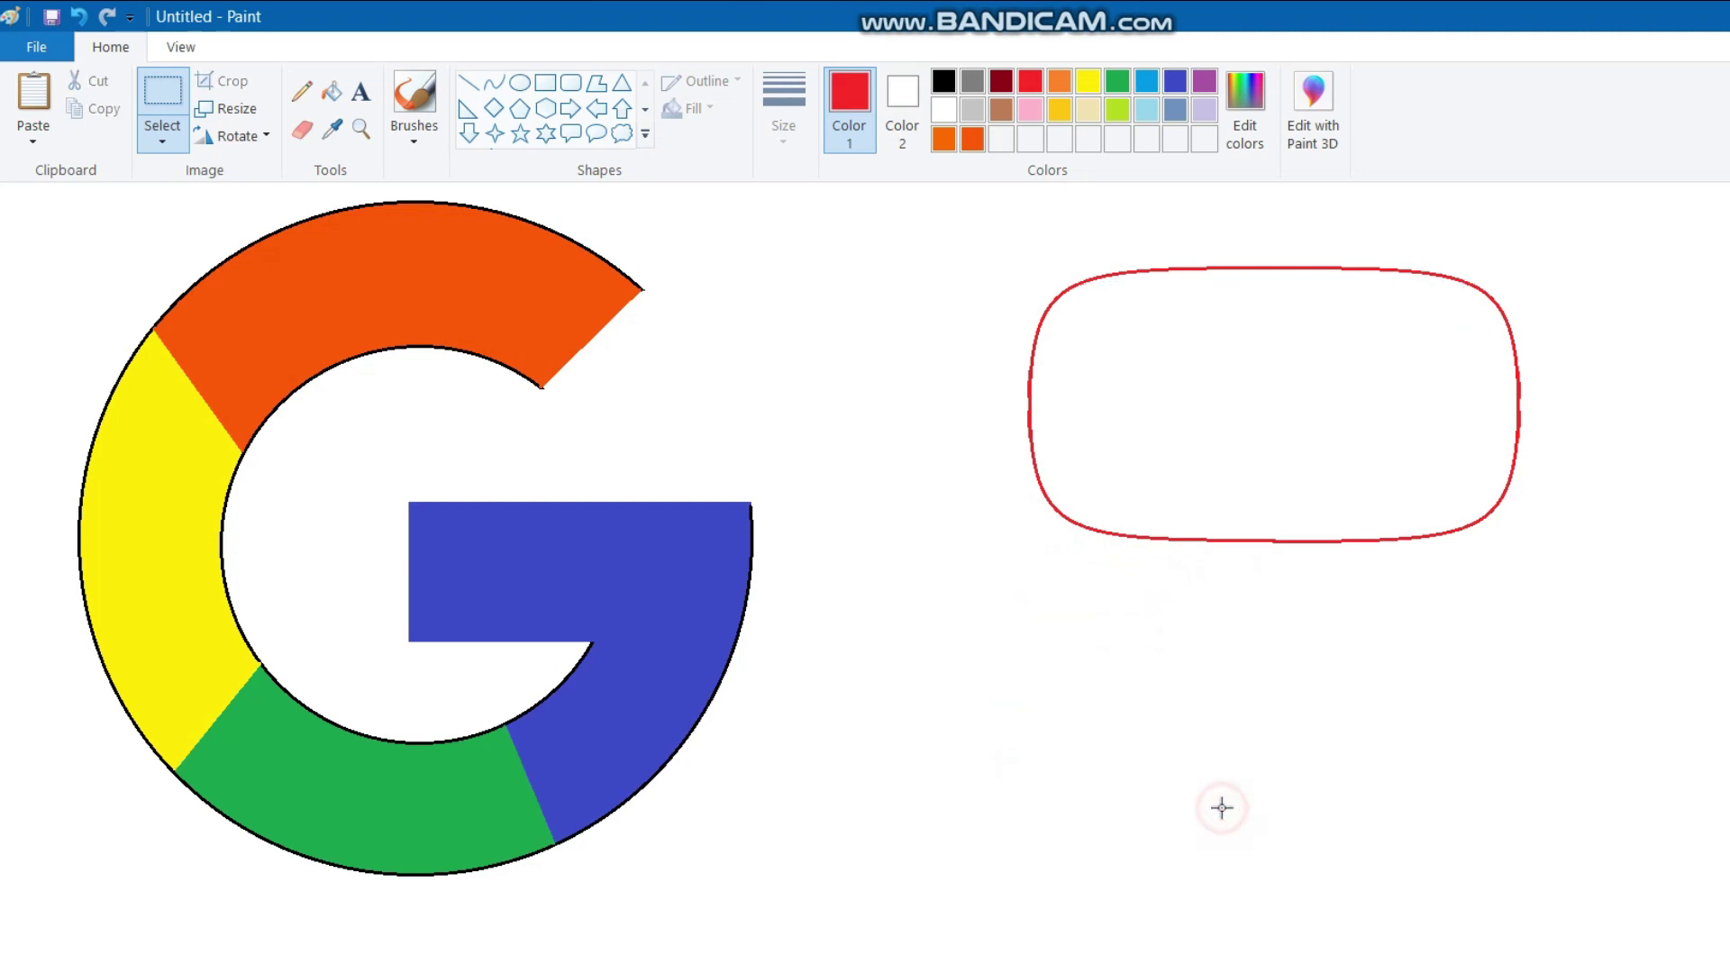
- Fill the rounded outline solid red and set white as the drawing colour
{"action": "left_click", "coordinate": [331, 91]}
{"action": "left_click", "coordinate": [1207, 435]}
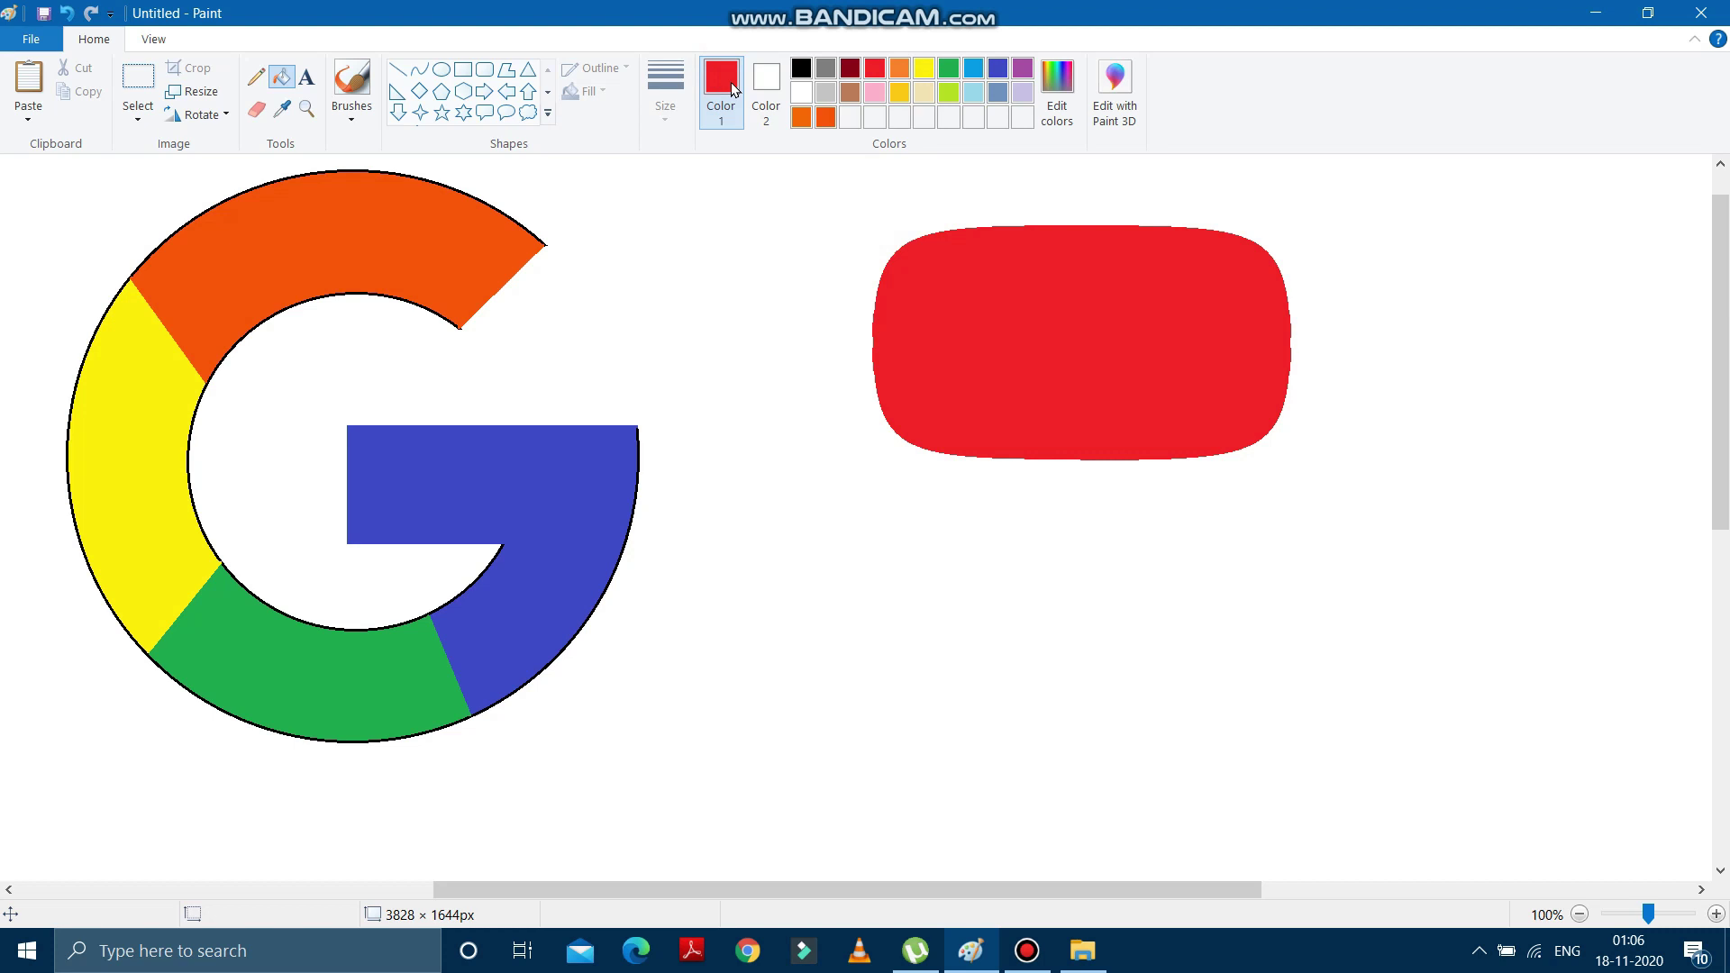
{"action": "left_click", "coordinate": [801, 99]}
{"action": "left_click", "coordinate": [529, 70]}
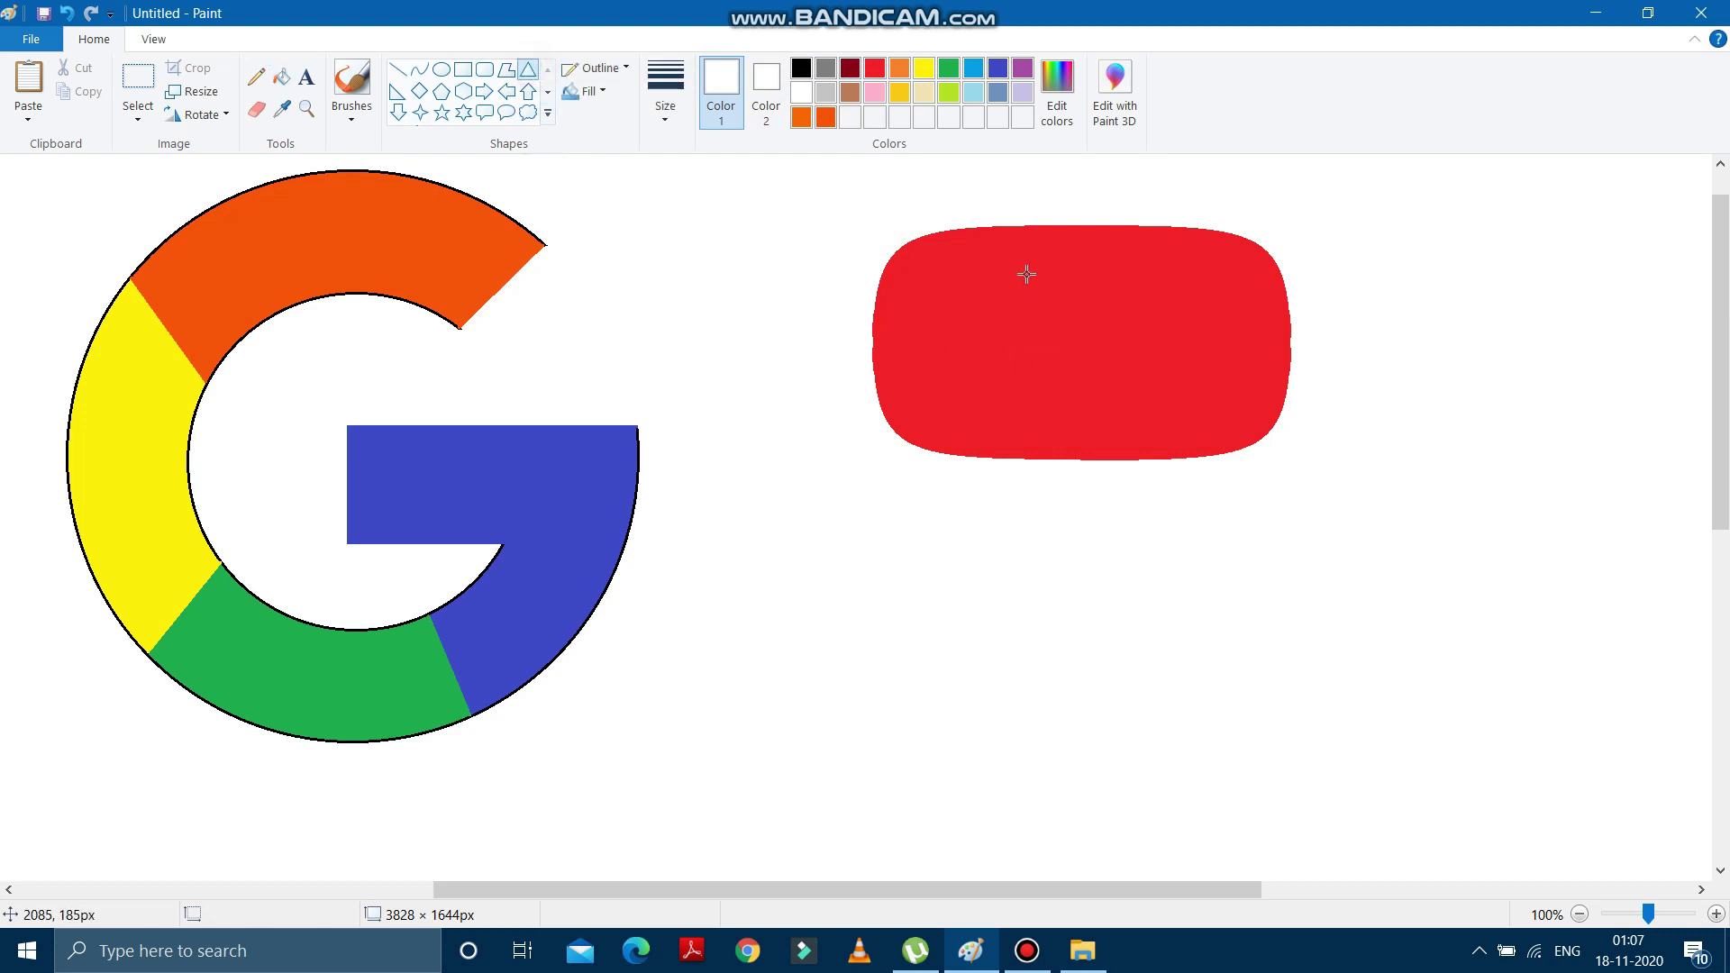
- Draw a white triangle, rotate it right 90°, and centre it in the red shape
{"action": "left_click_drag", "start_coordinate": [1020, 273], "coordinate": [1104, 380]}
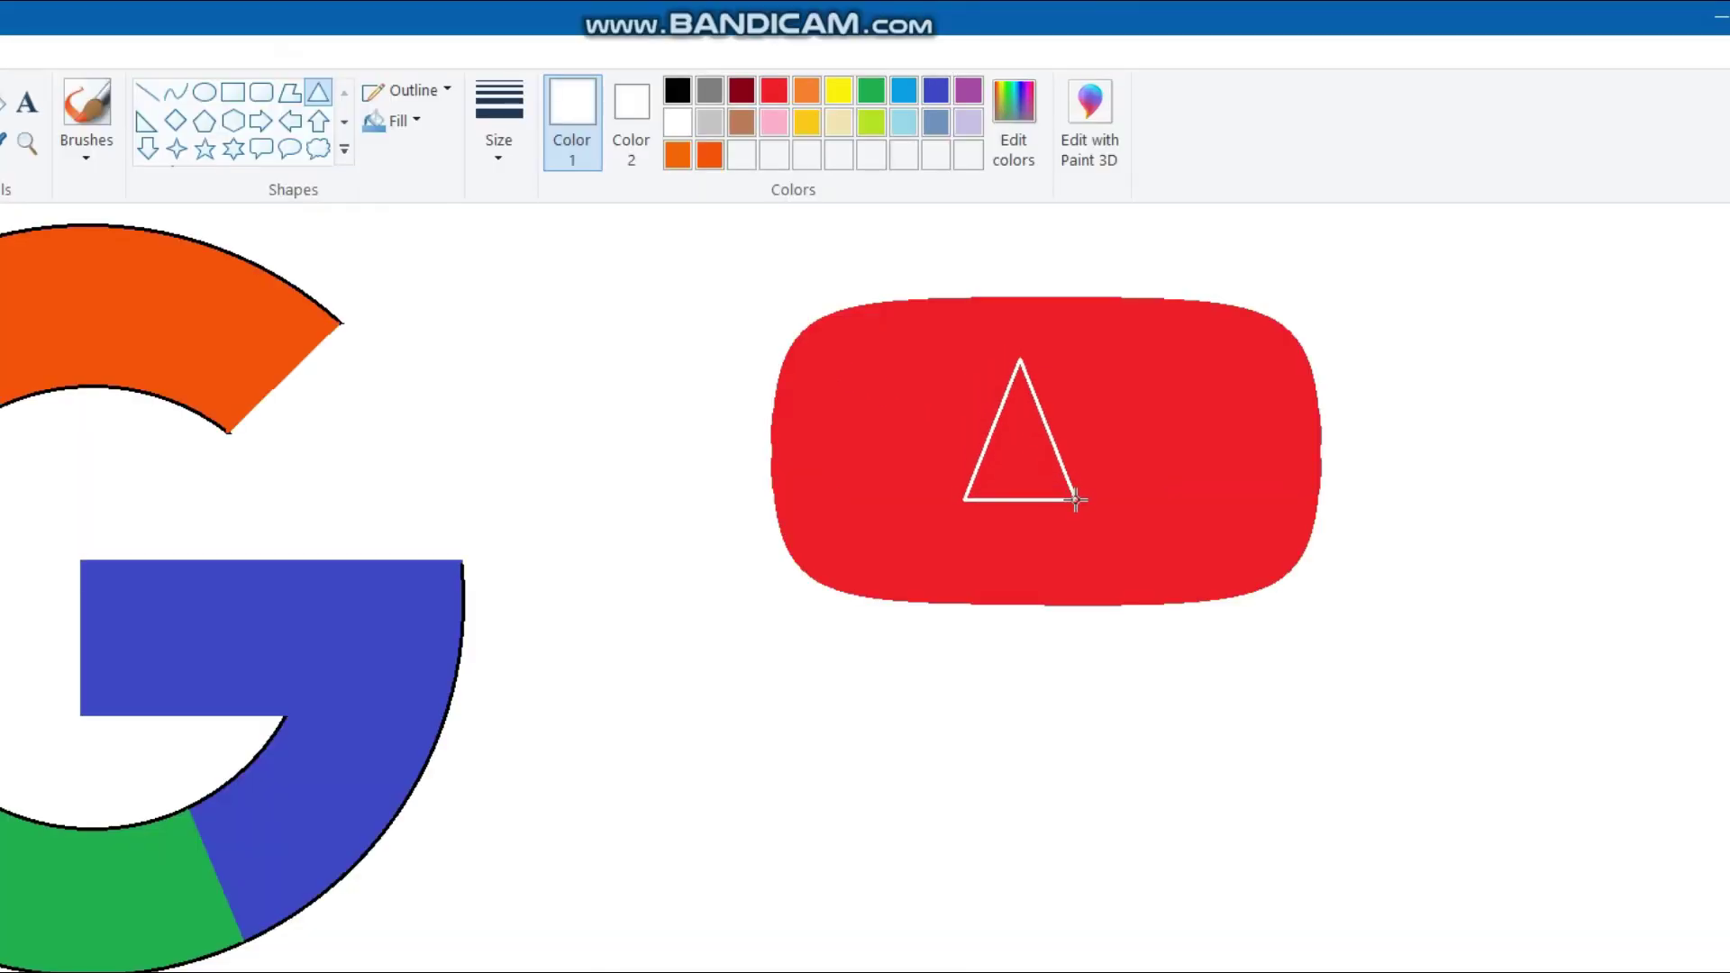
{"action": "left_click_drag", "start_coordinate": [1080, 500], "coordinate": [1081, 501]}
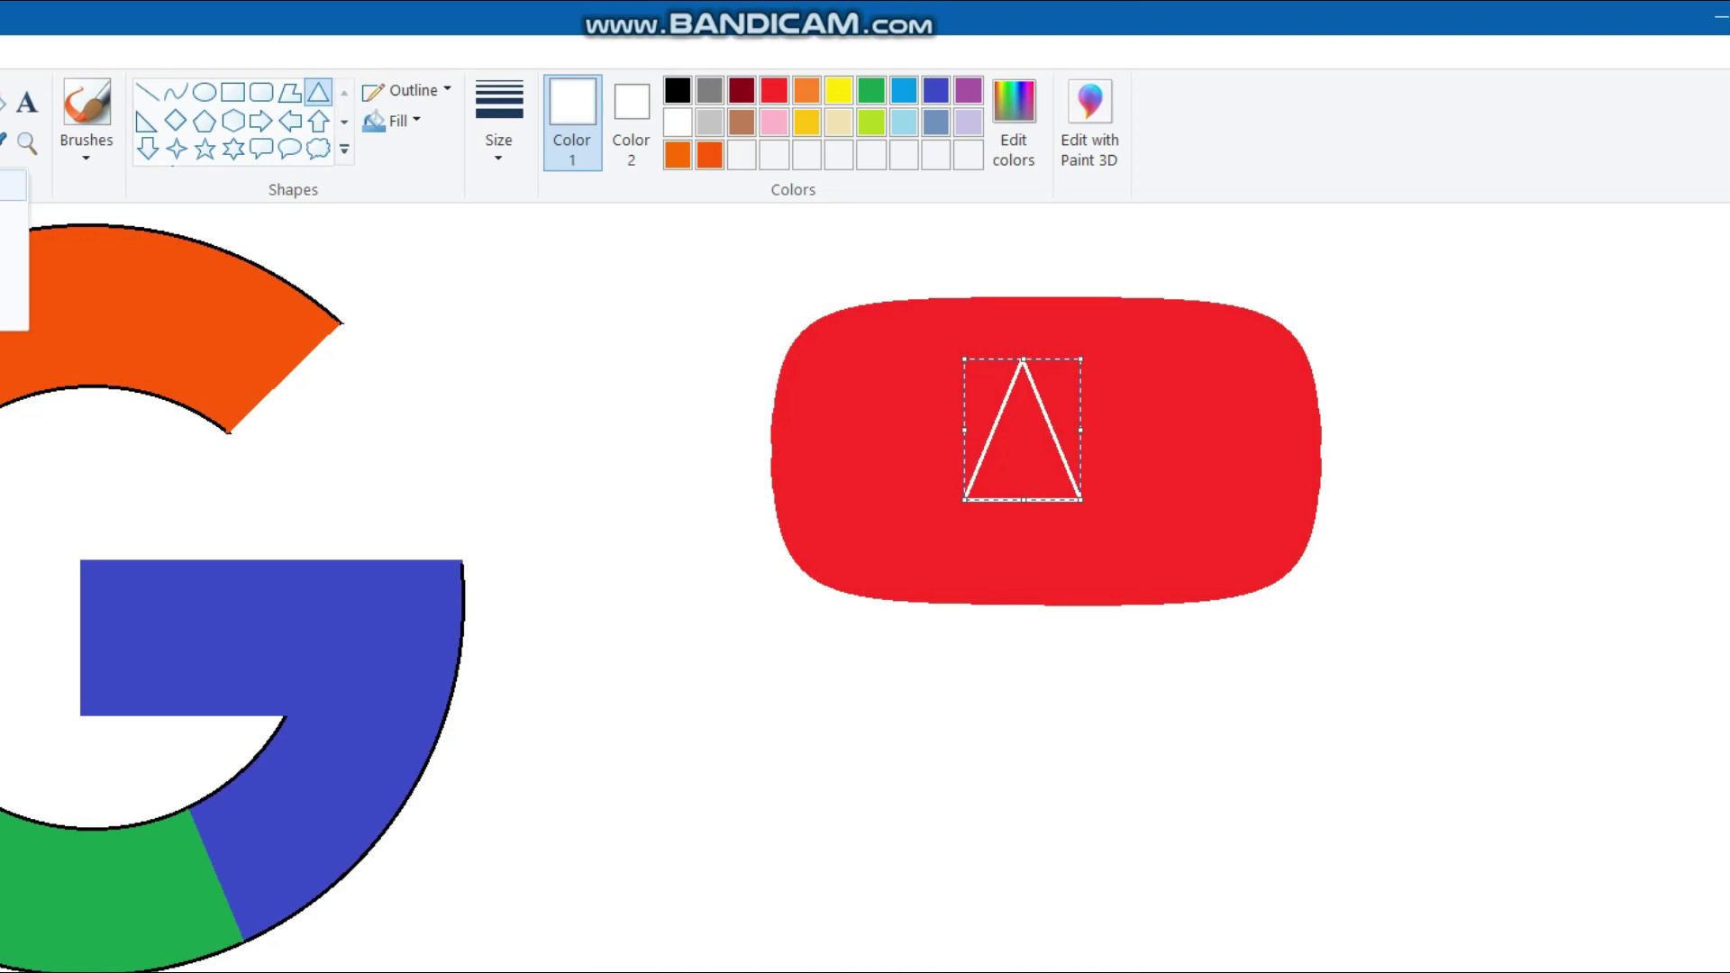
{"action": "left_click", "coordinate": [2, 135]}
{"action": "left_click", "coordinate": [2, 220]}
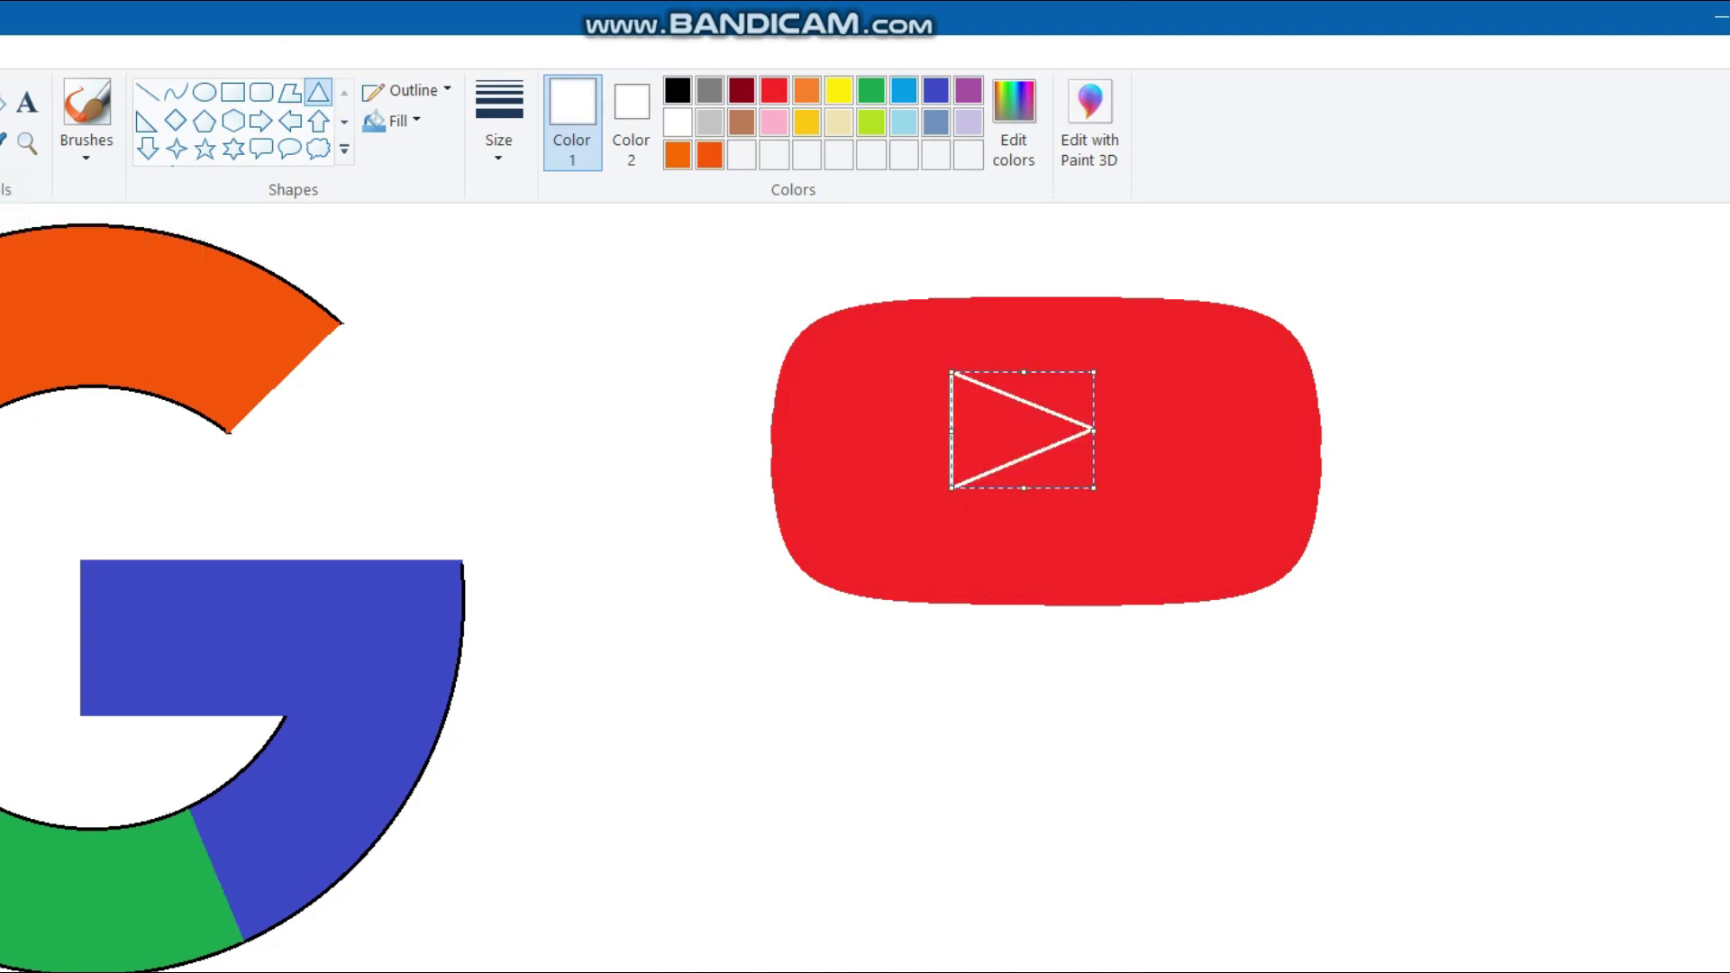
{"action": "left_click_drag", "start_coordinate": [1015, 438], "coordinate": [1056, 452]}
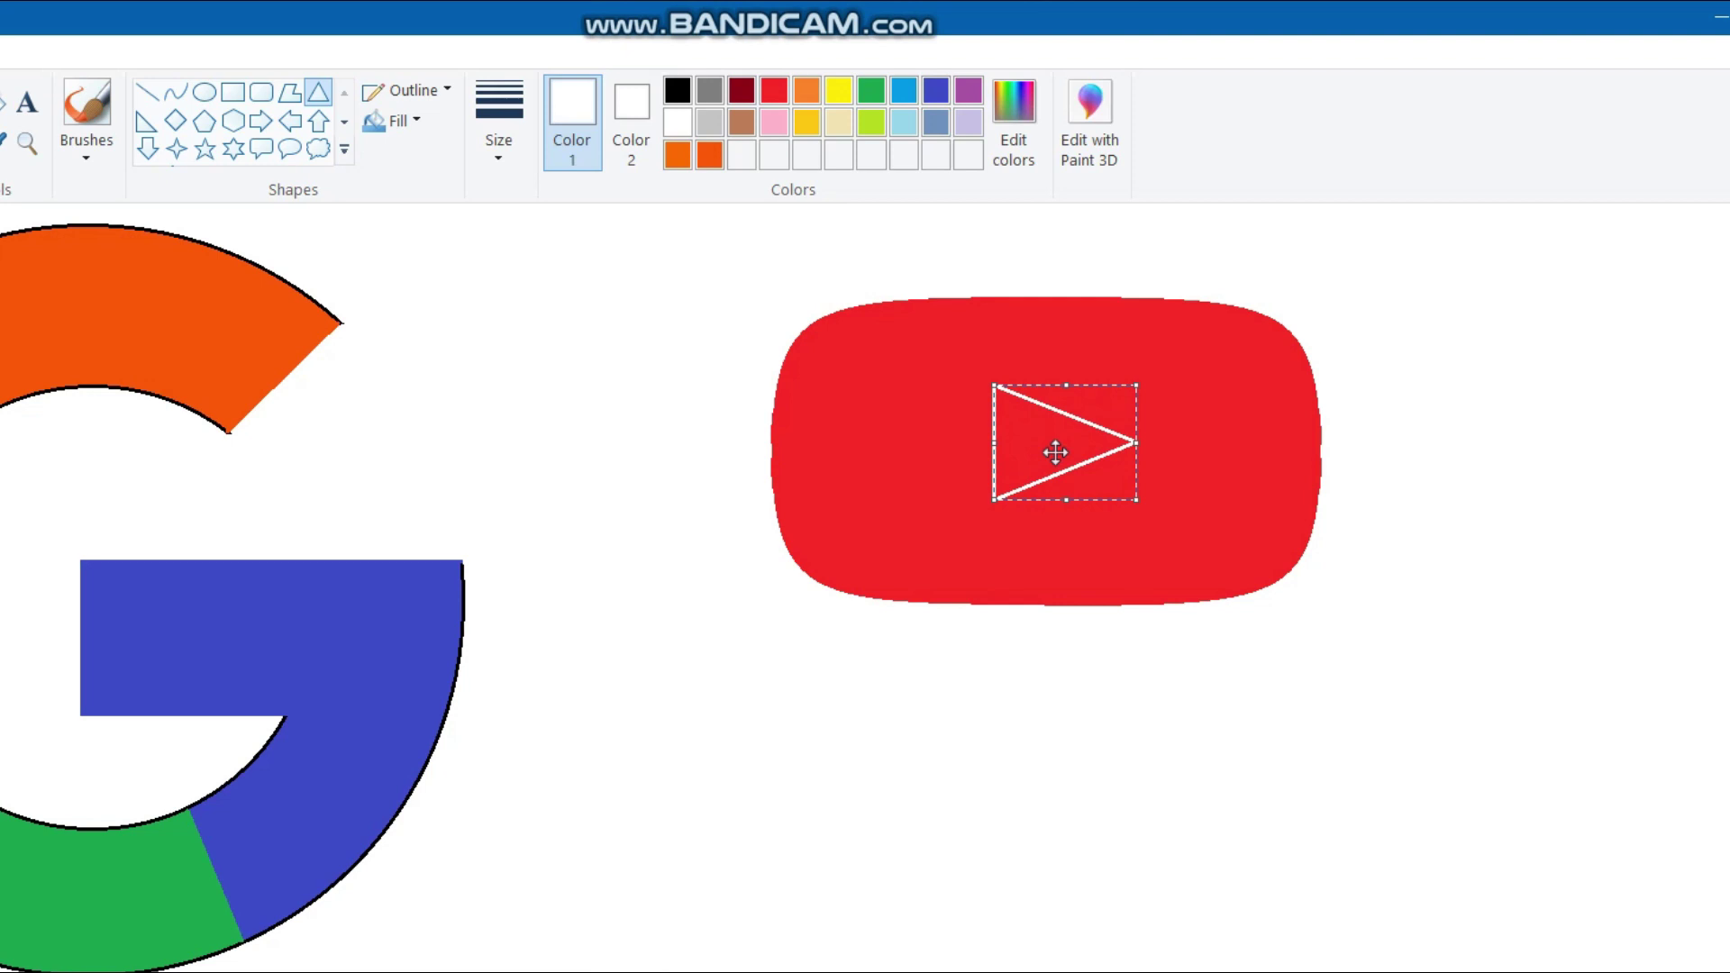
{"action": "left_click", "coordinate": [1279, 806]}
{"action": "left_click", "coordinate": [5, 102]}
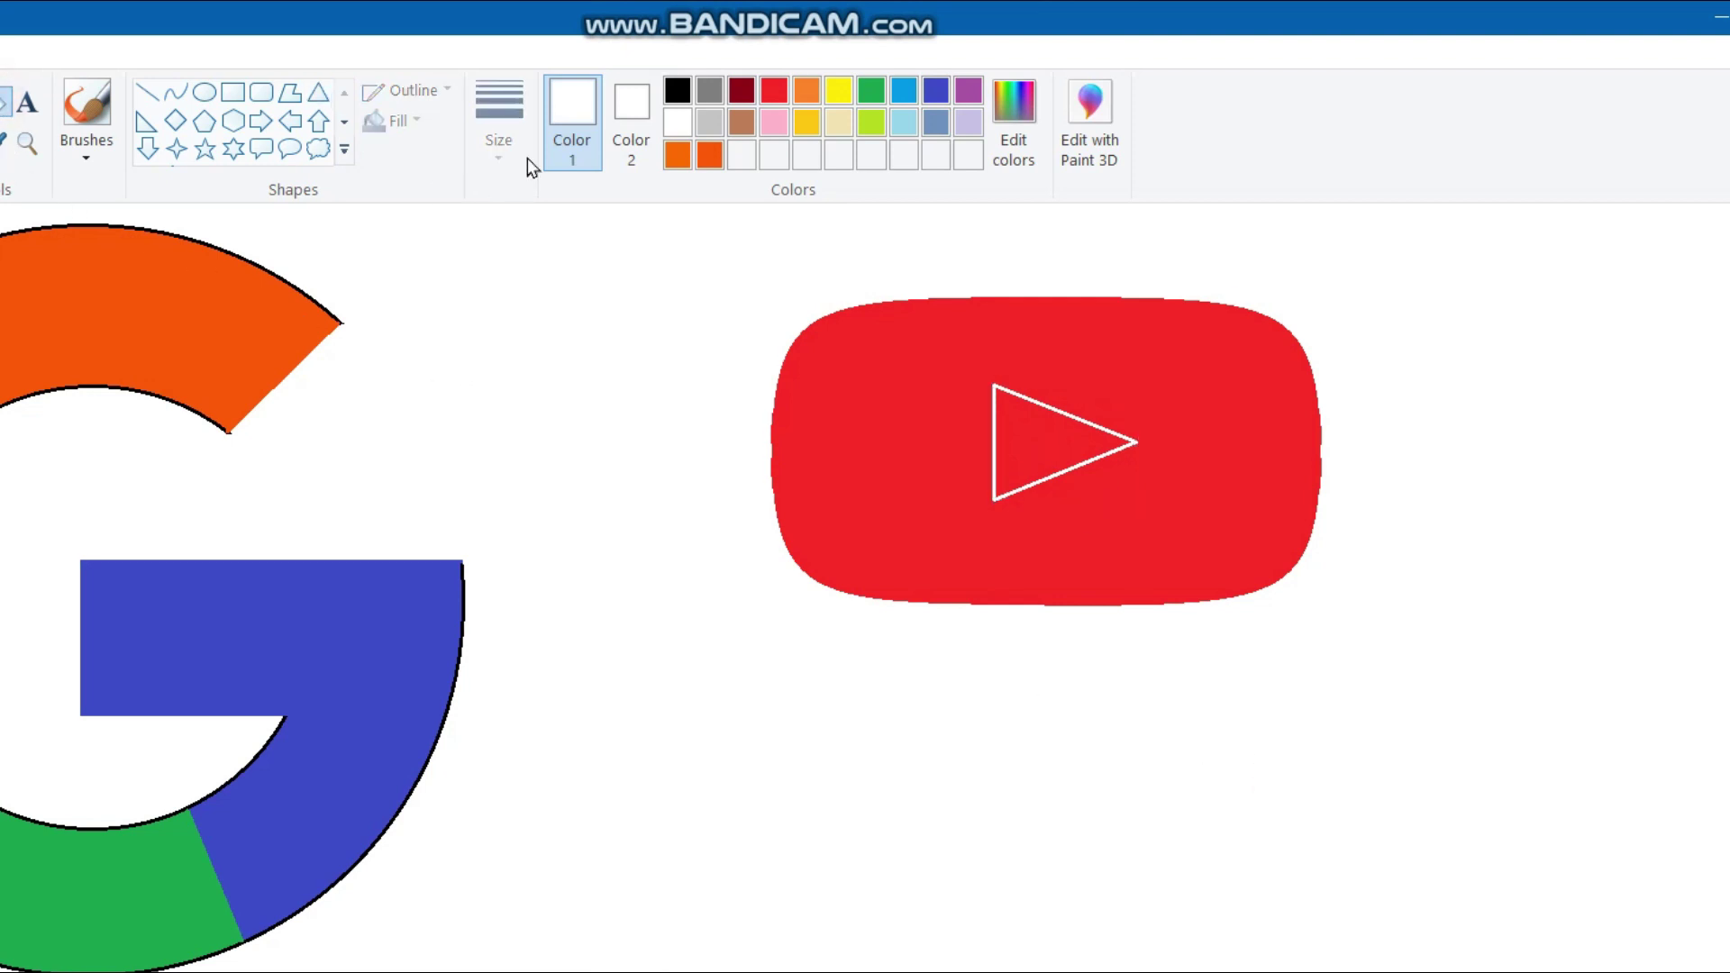
- Fill the play triangle solid white with the Fill with color tool
{"action": "left_click", "coordinate": [1029, 448]}
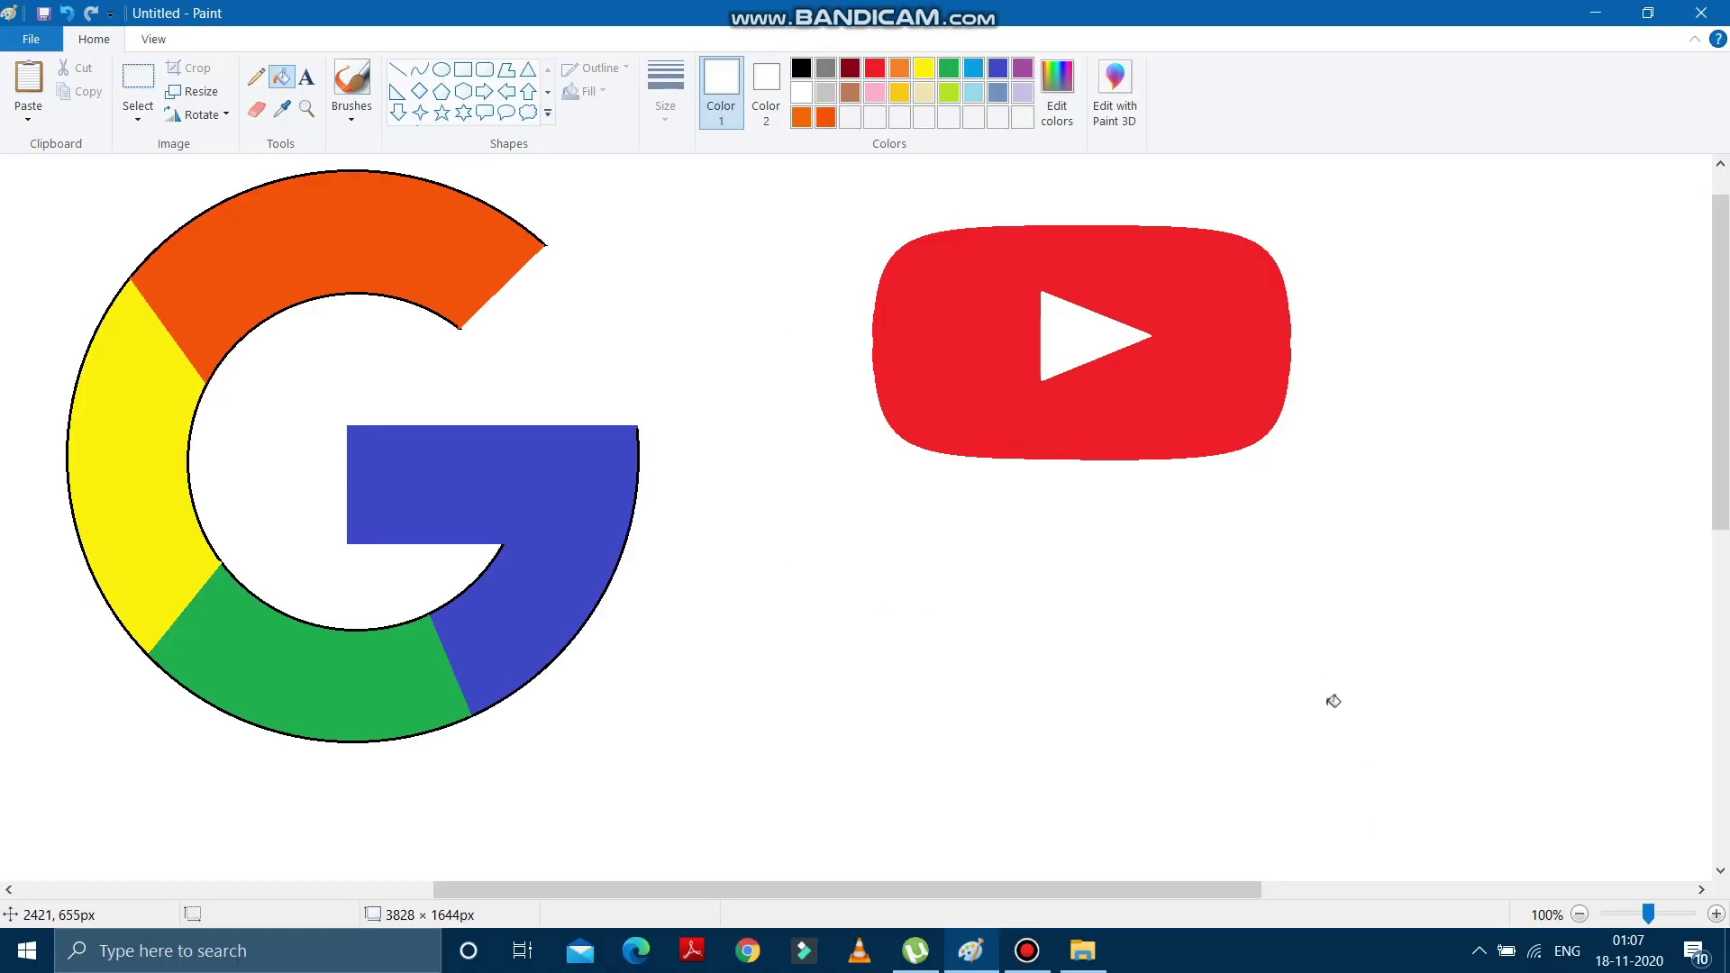